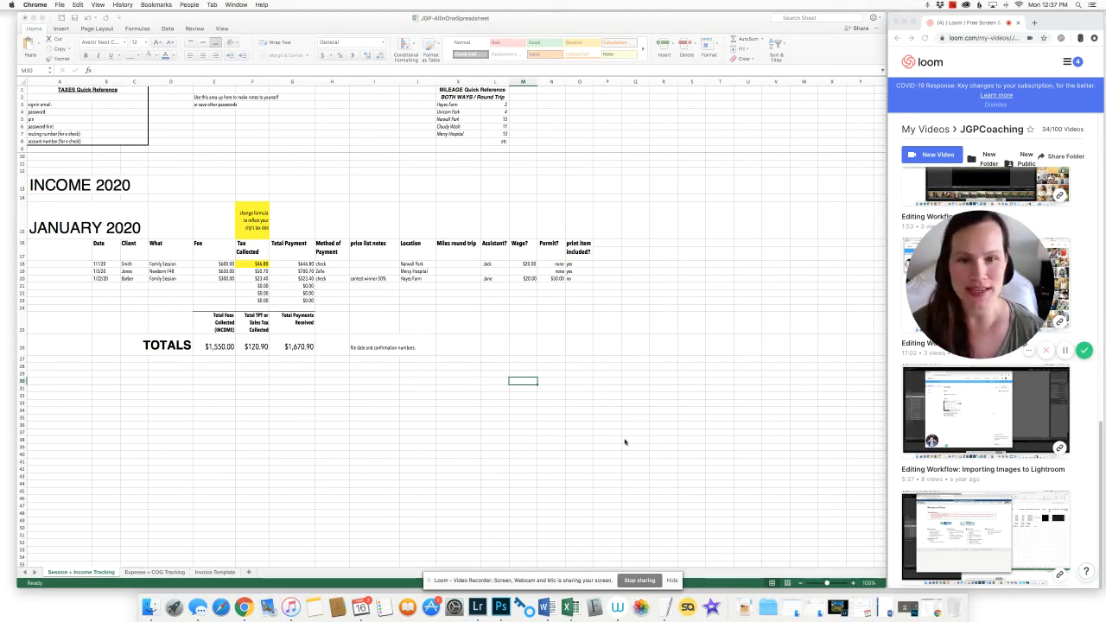
Enlarge the Session + Income Tracking sheet to 142% zoom.
click(405, 190)
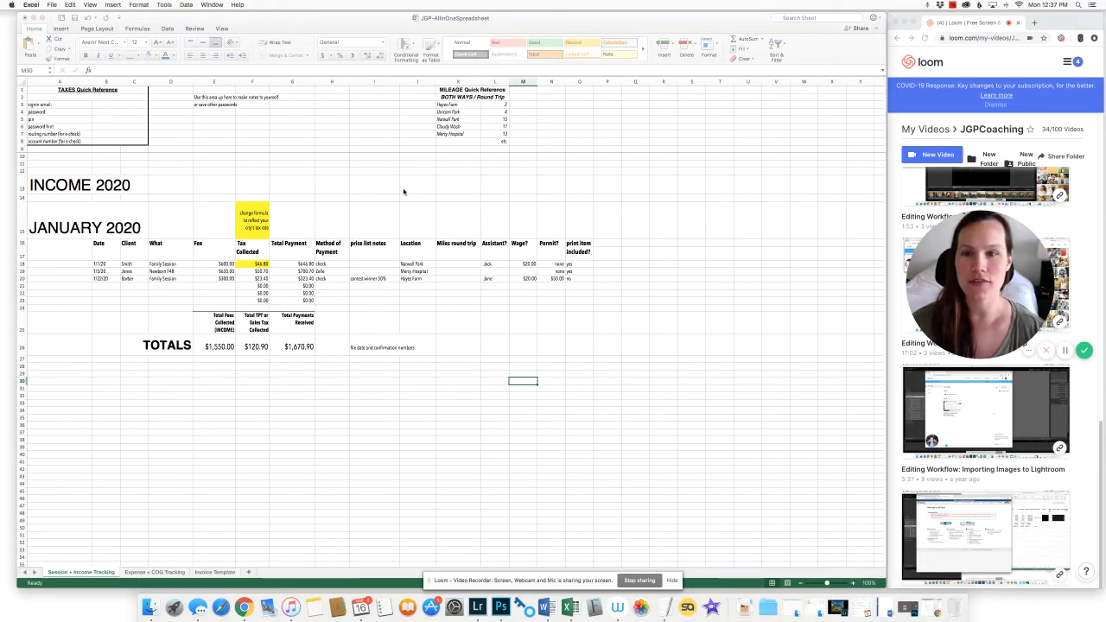
click(374, 185)
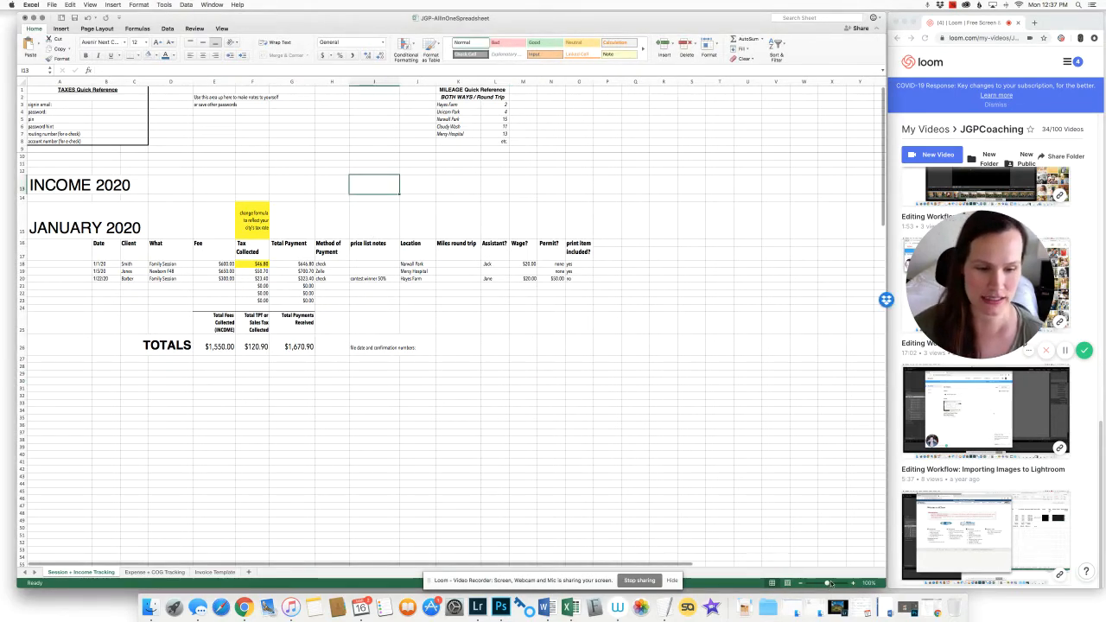
drag(826, 583, 831, 584)
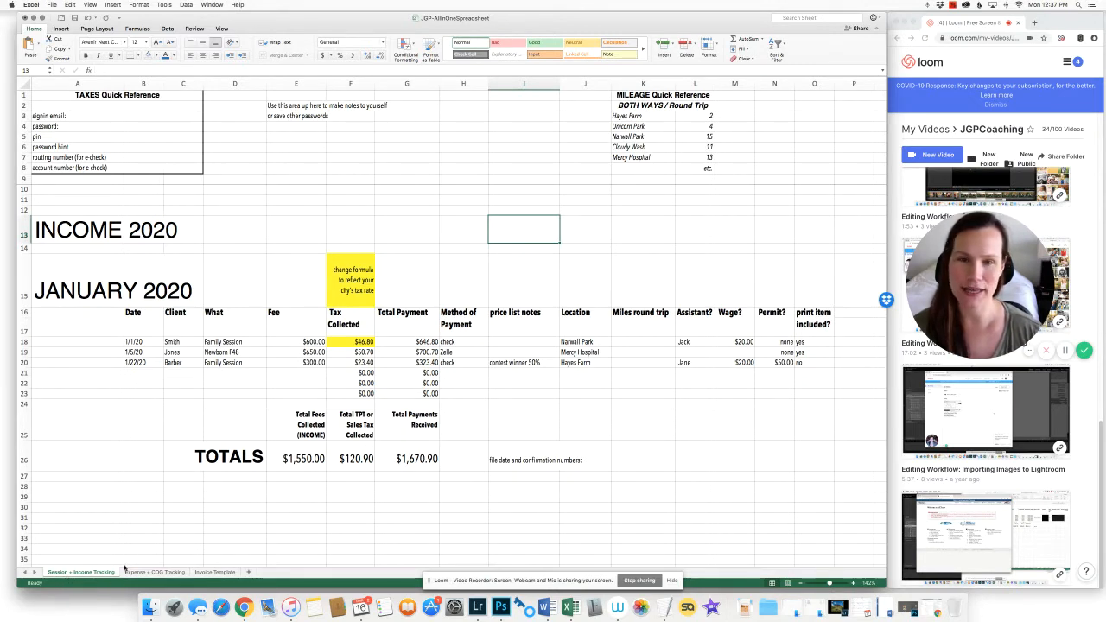
click(407, 211)
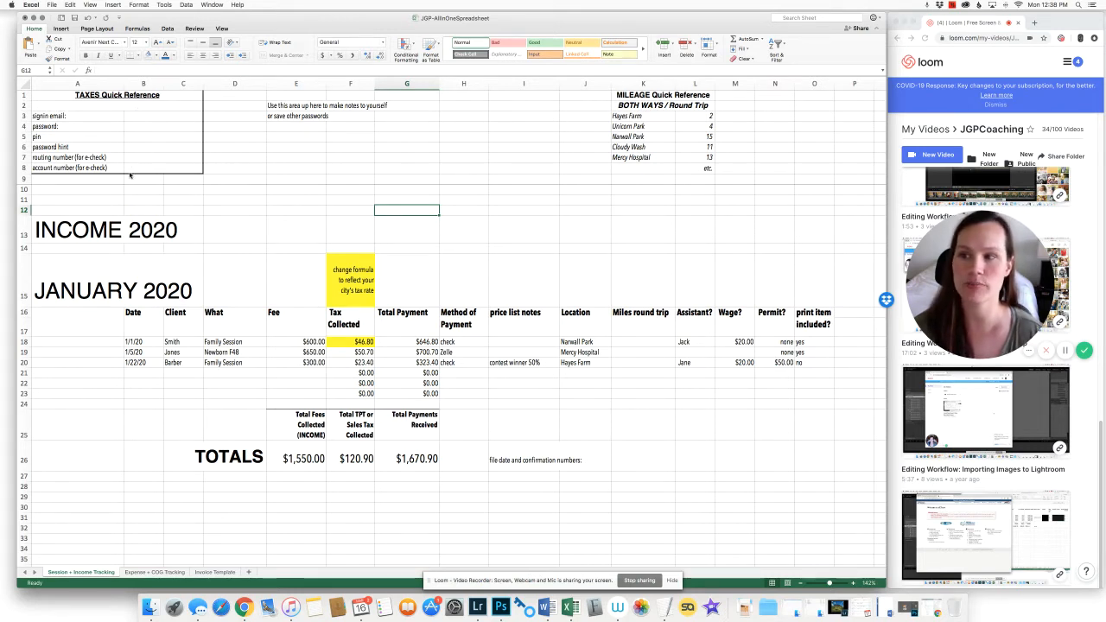
Examine the taxes quick reference, the notes area and the round-trip mileage list above the income section.
click(112, 155)
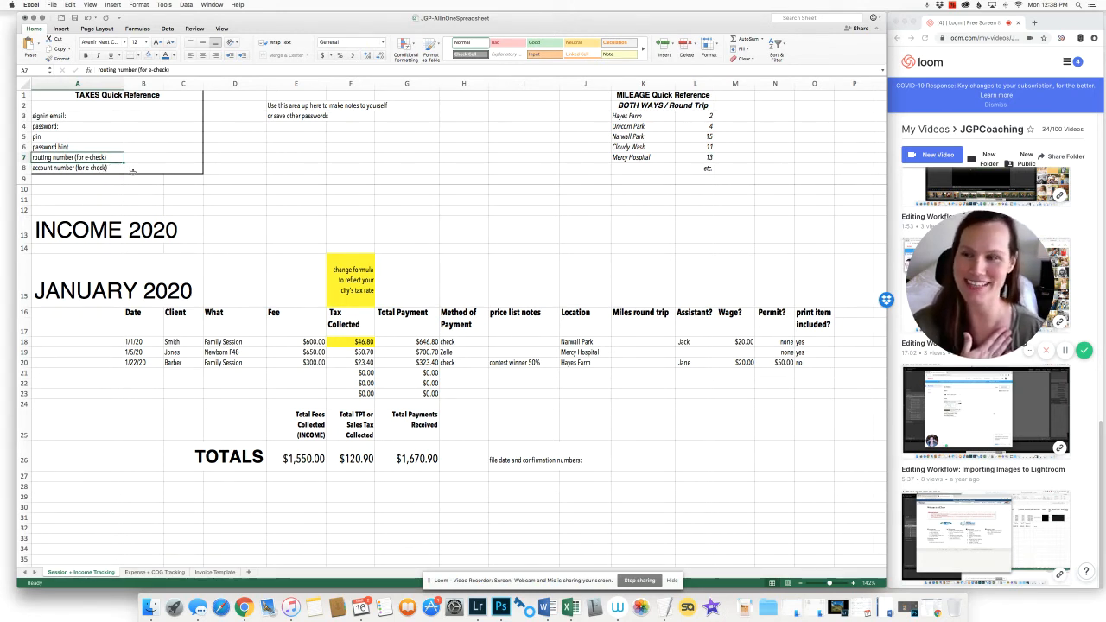
click(149, 162)
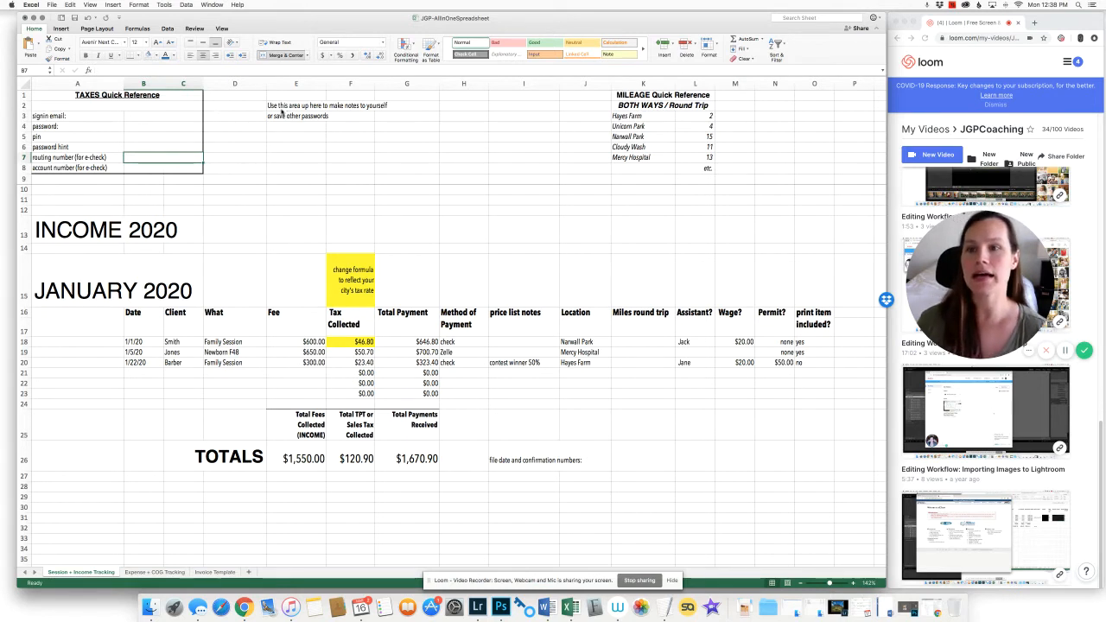
drag(296, 107, 514, 169)
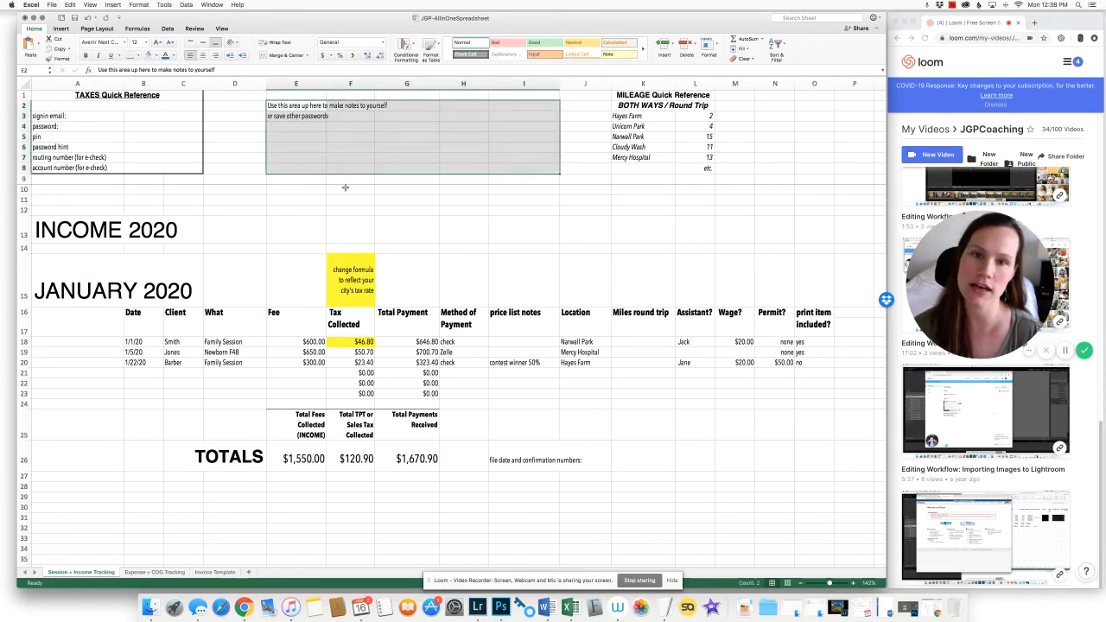
click(398, 159)
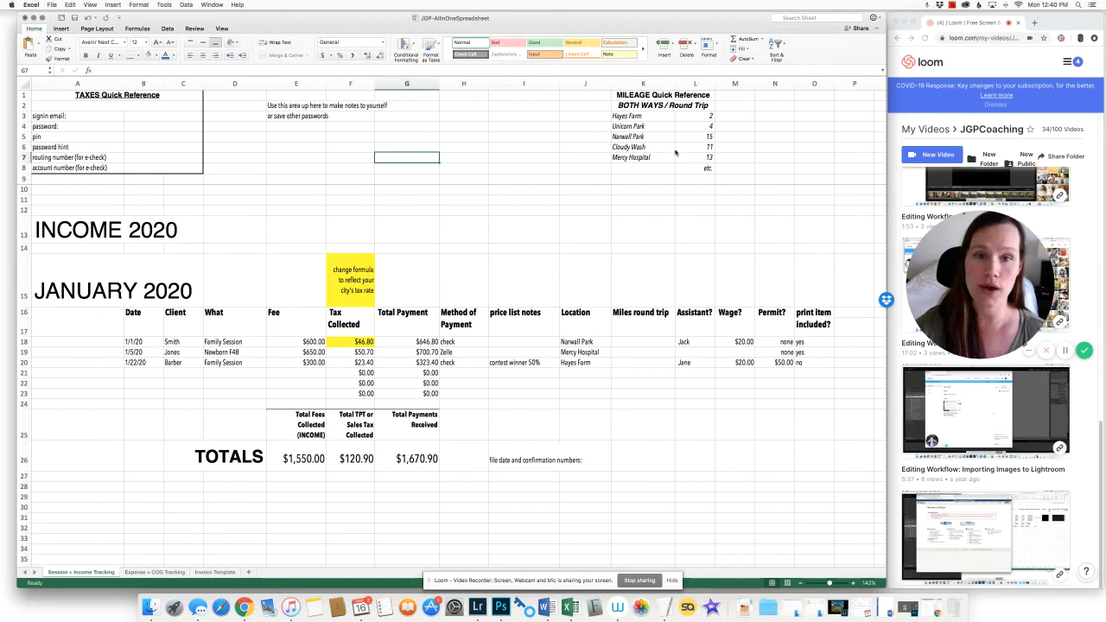
click(649, 127)
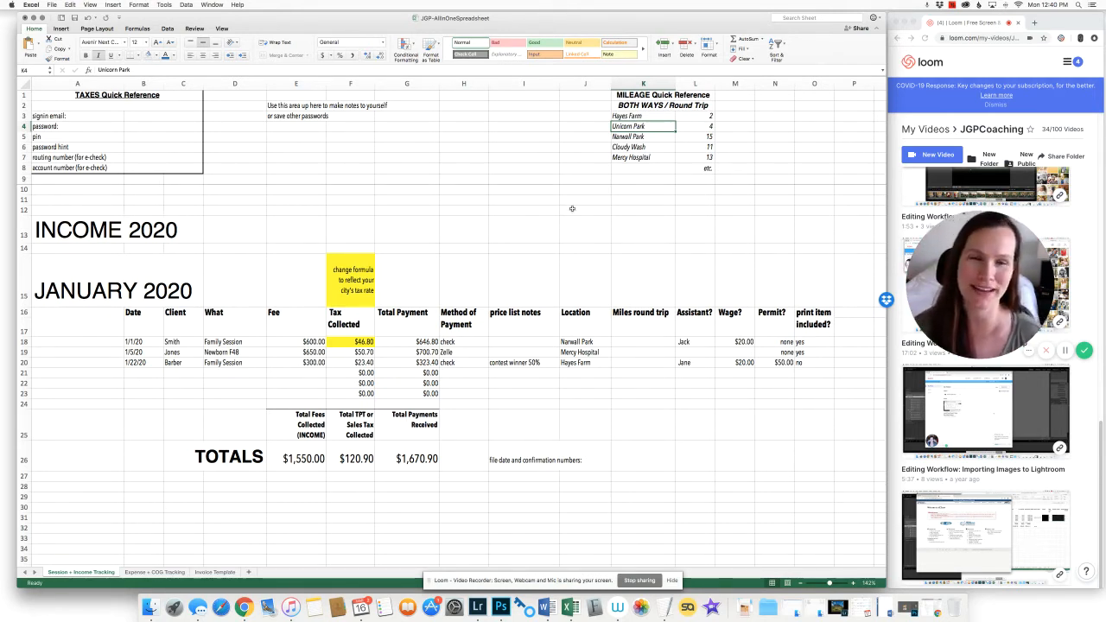
click(703, 118)
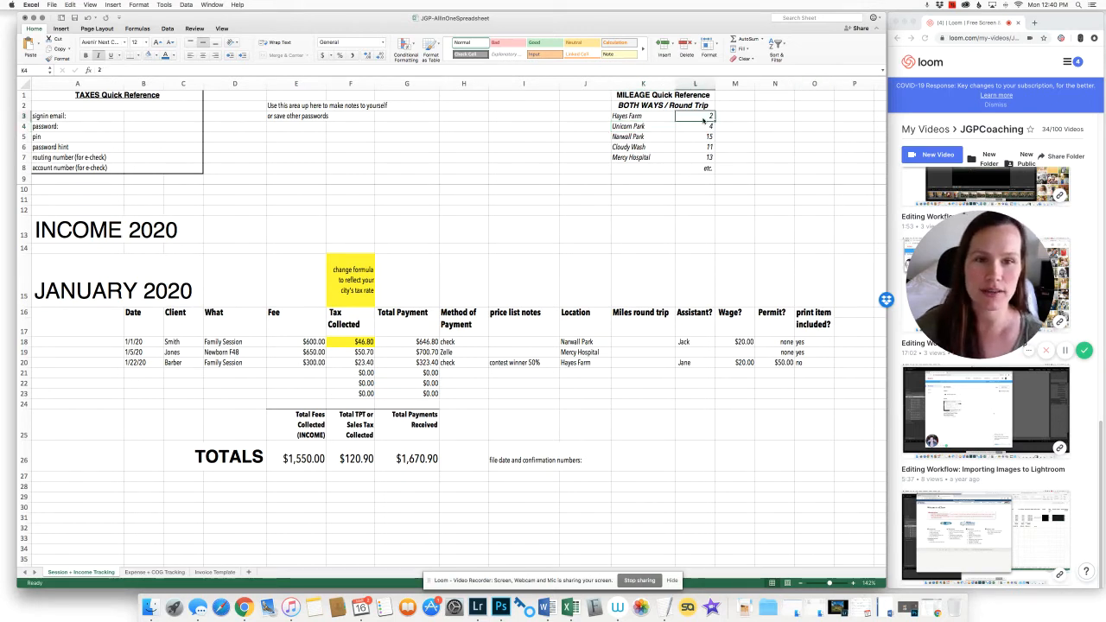
drag(703, 118, 704, 158)
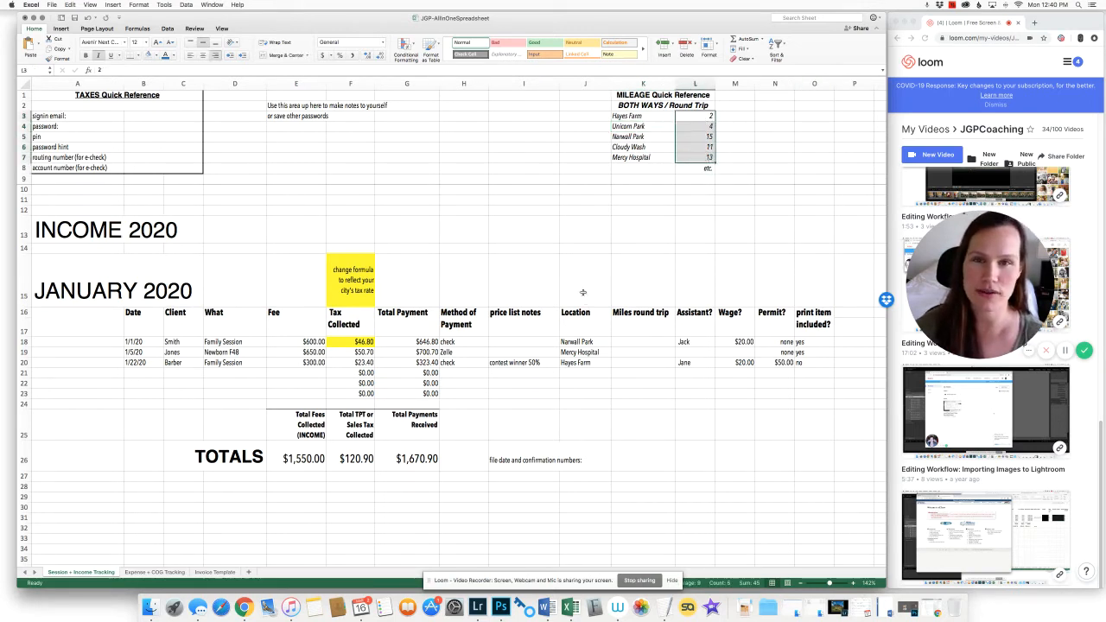
click(528, 177)
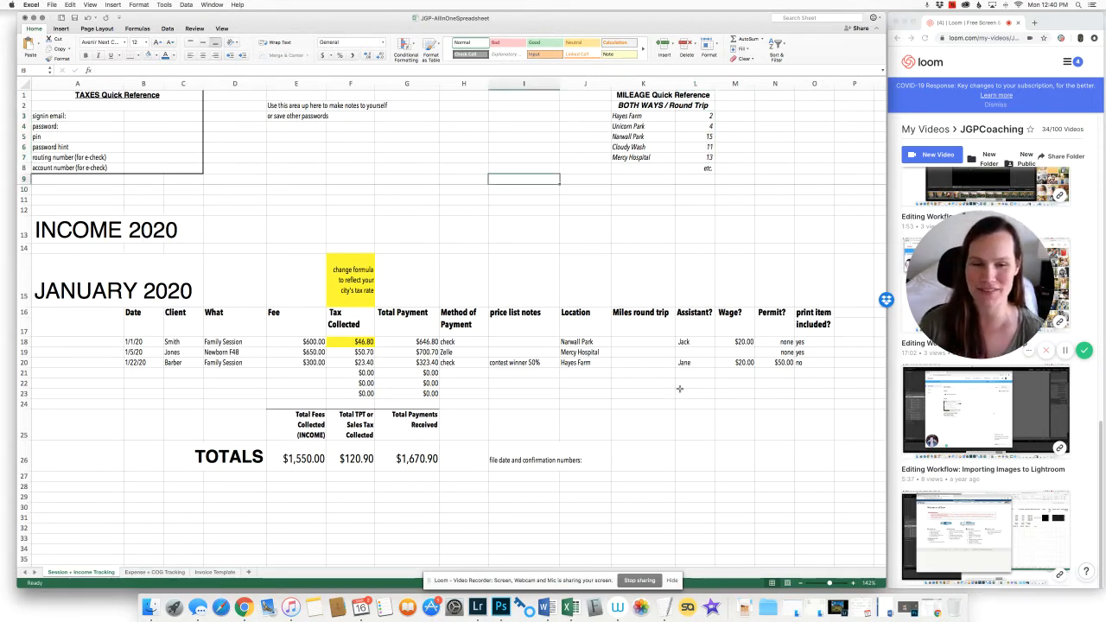
Review the January 2020 income columns from Date through Tax Collected, including the highlighted note about the city's tax rate.
click(86, 296)
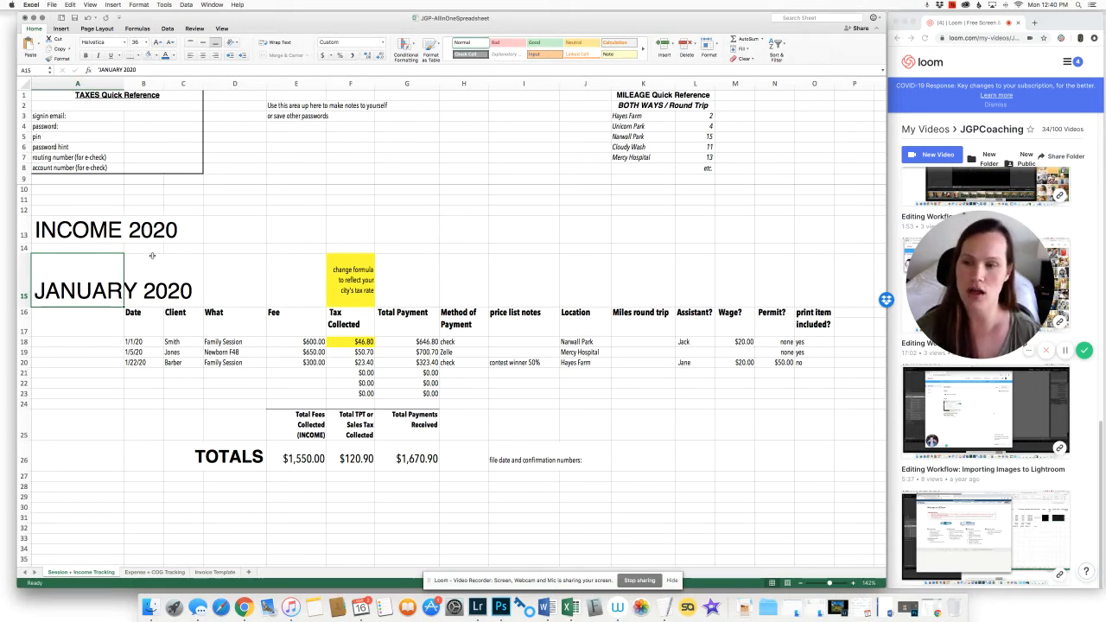
click(151, 323)
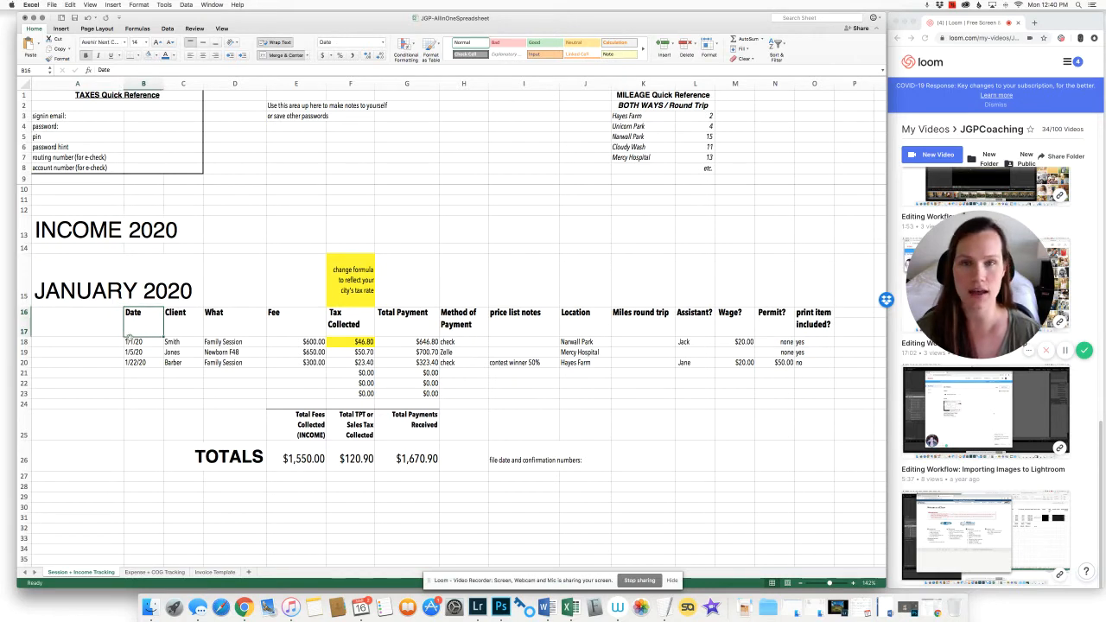
click(185, 321)
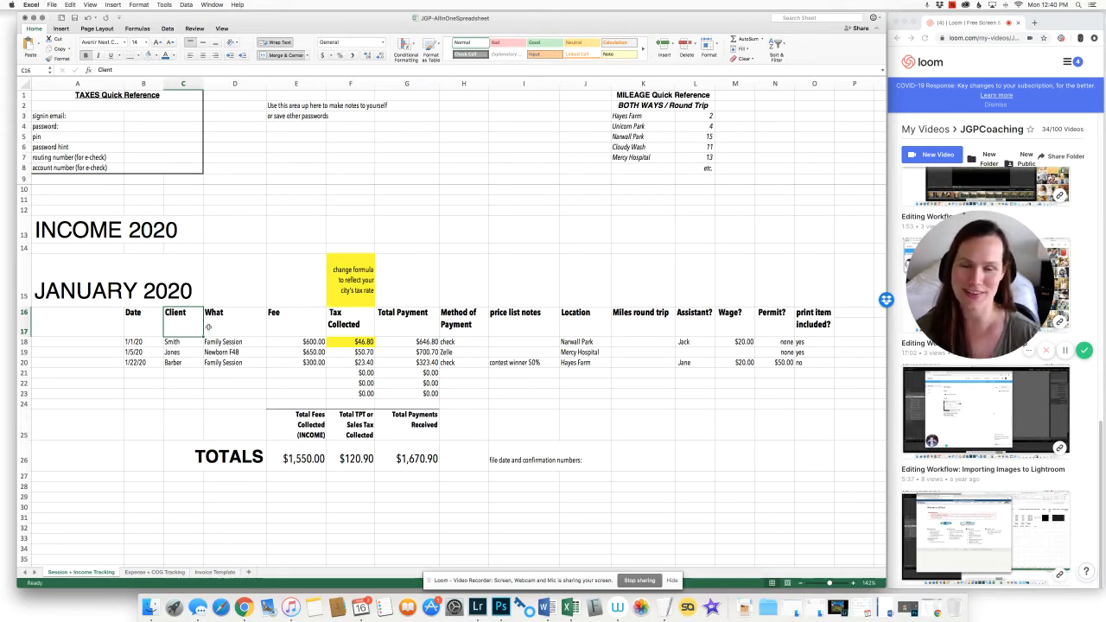
click(241, 324)
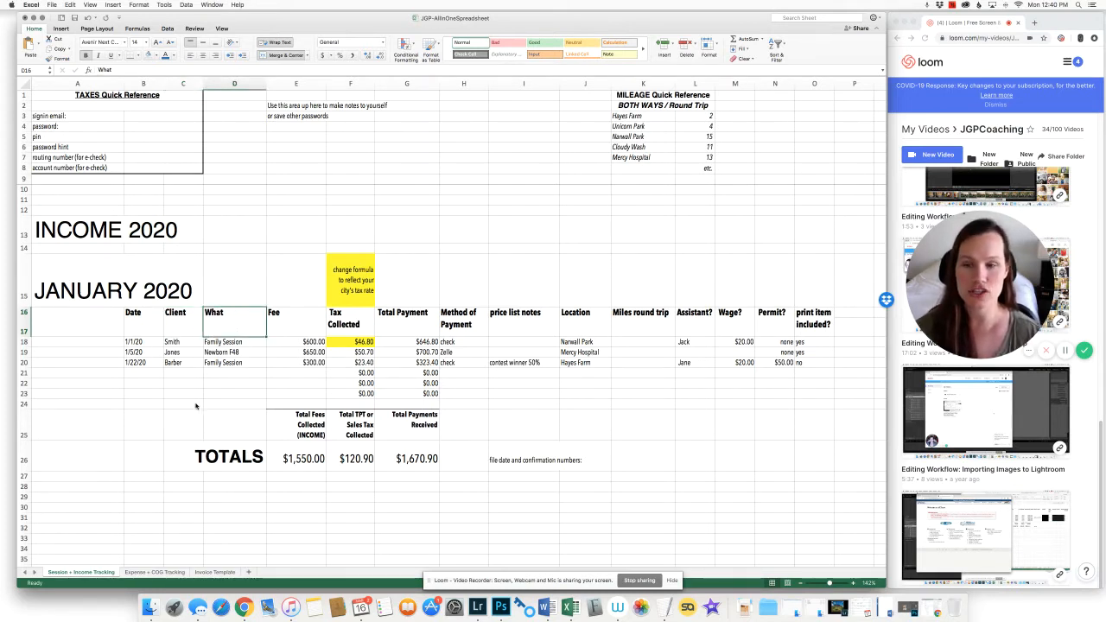
click(291, 322)
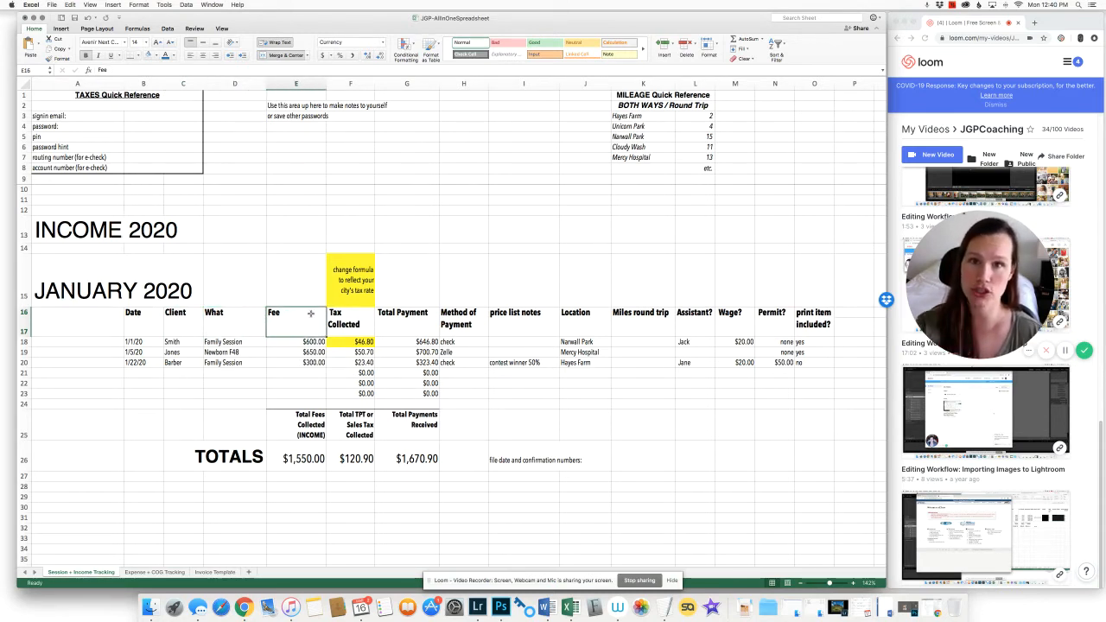
click(344, 325)
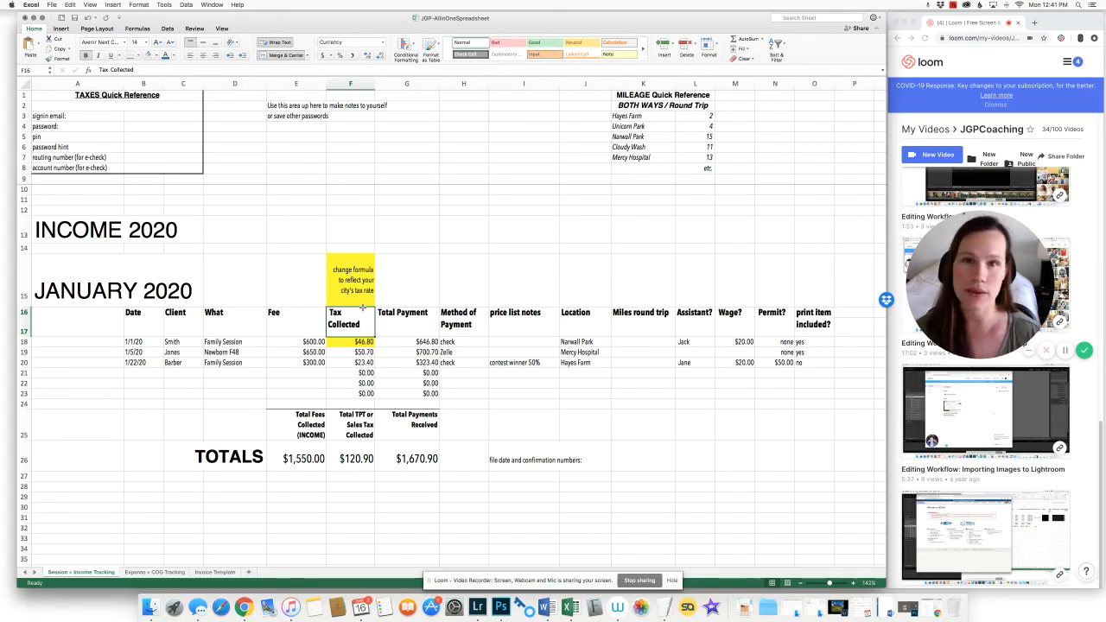
click(355, 288)
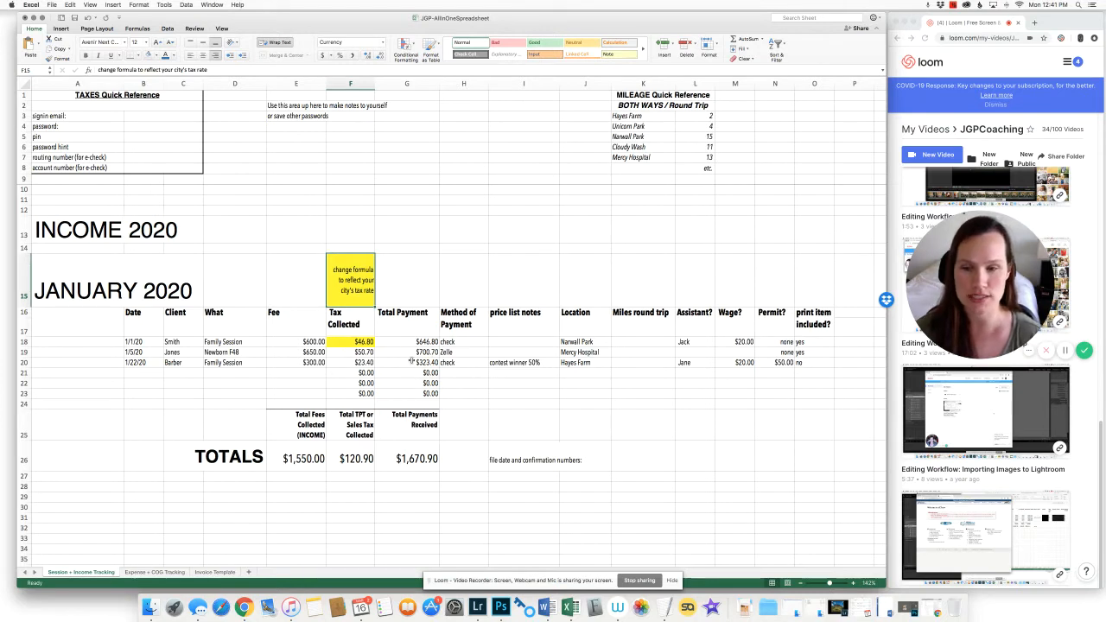
click(350, 317)
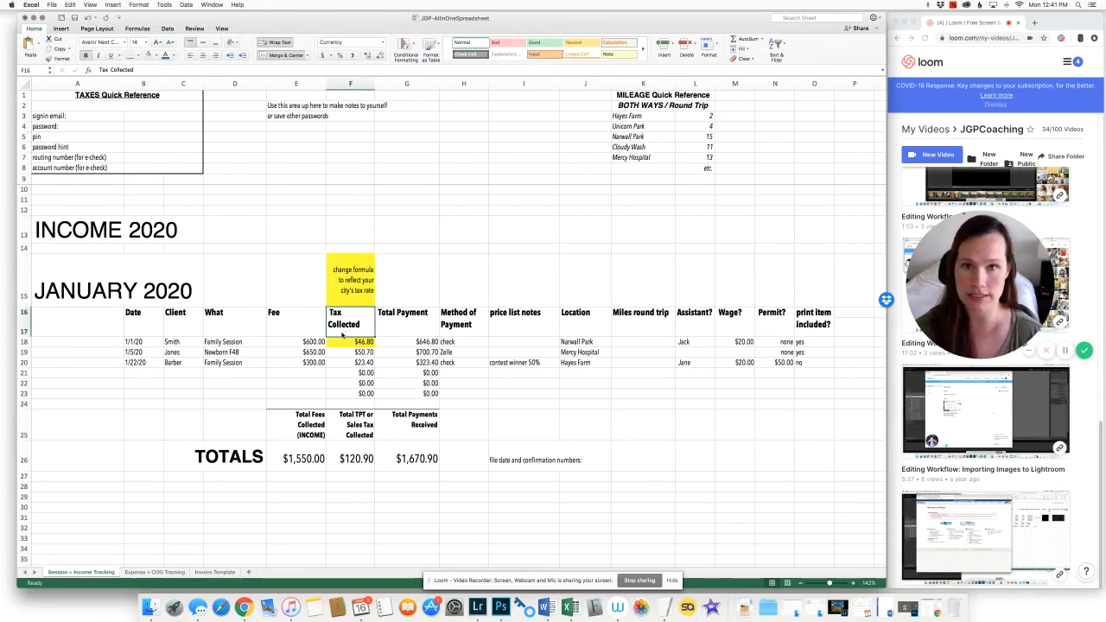
Check the tax formula =E18*0.078 in F18 and fill it down the Tax Collected column to F23.
click(361, 342)
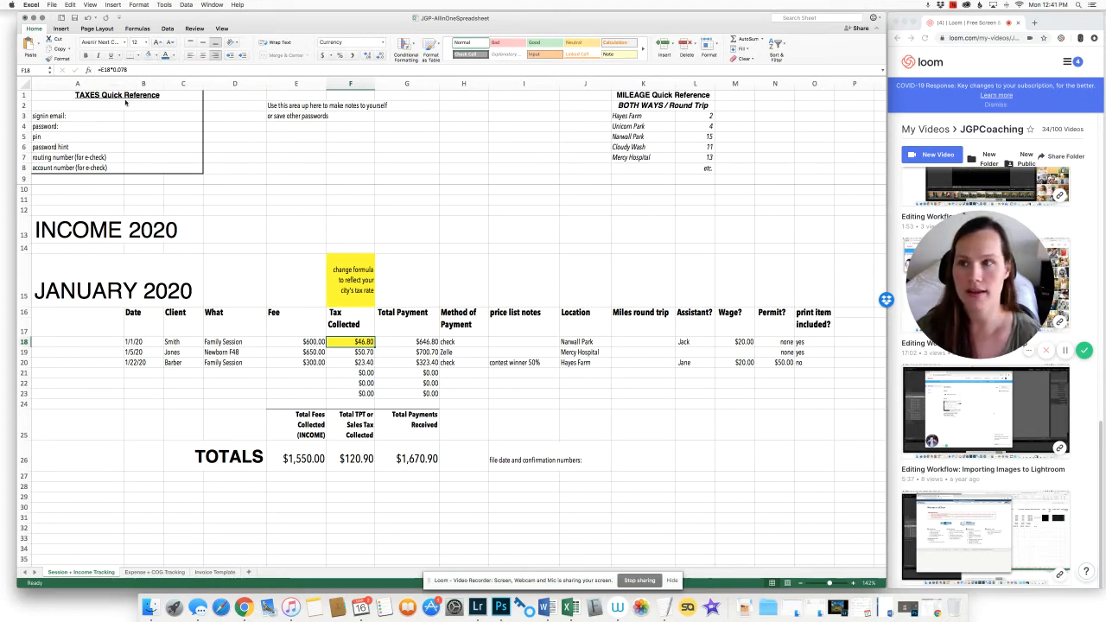
click(108, 70)
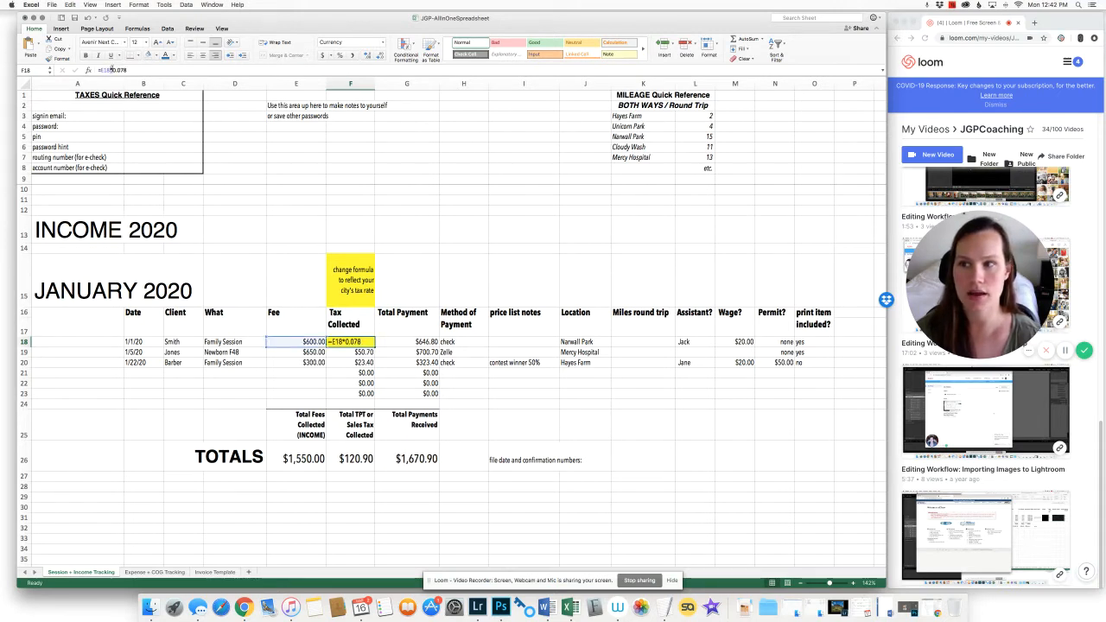
click(111, 69)
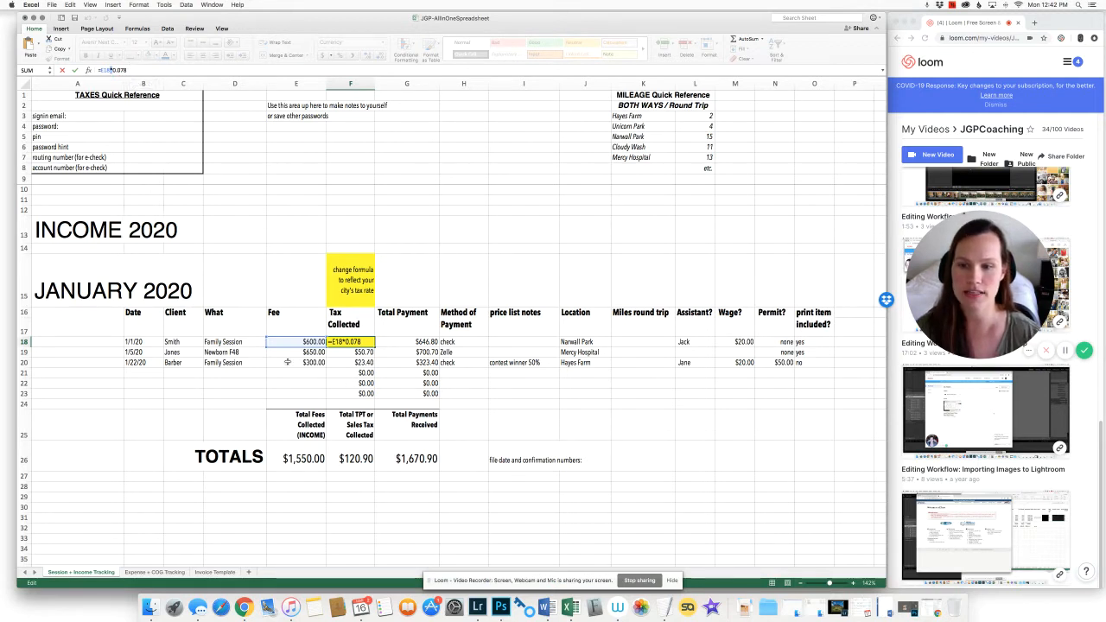
key(Return)
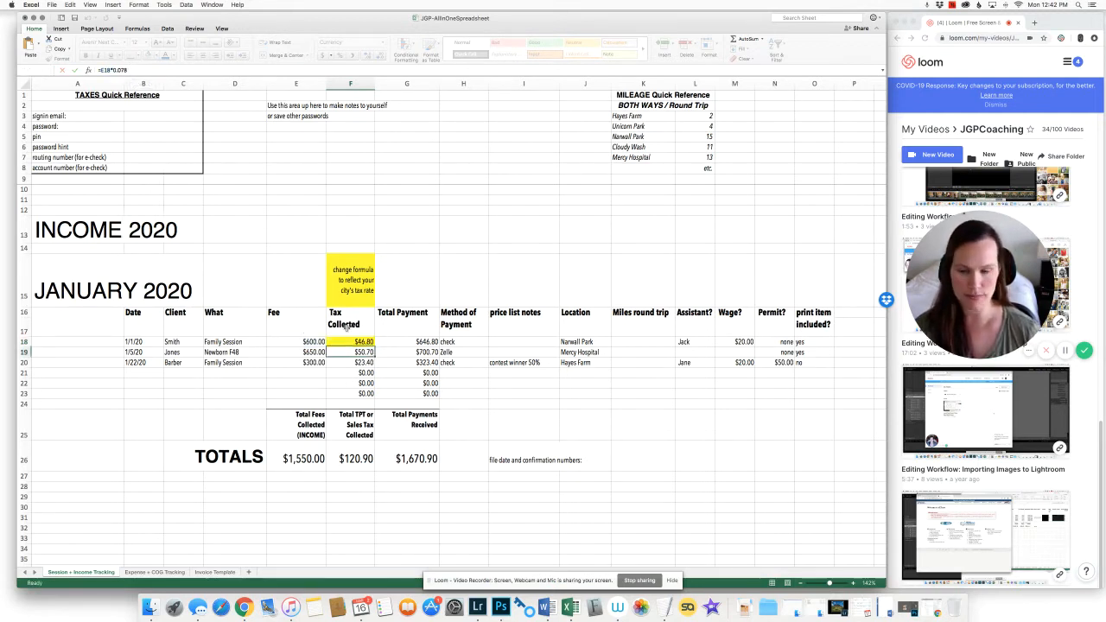
click(362, 342)
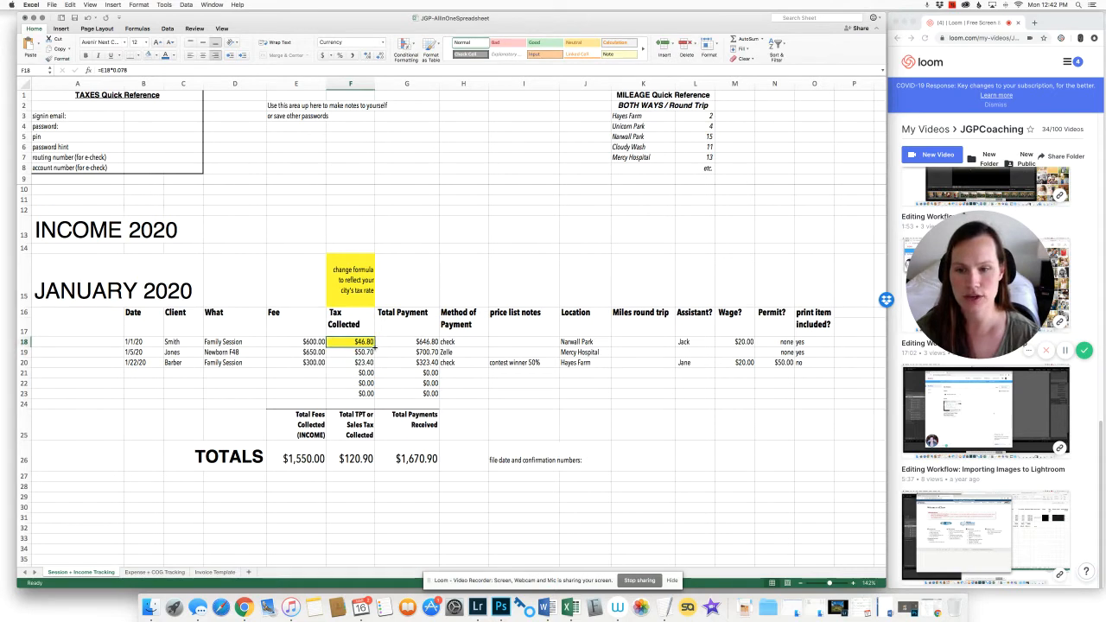
drag(374, 346, 373, 395)
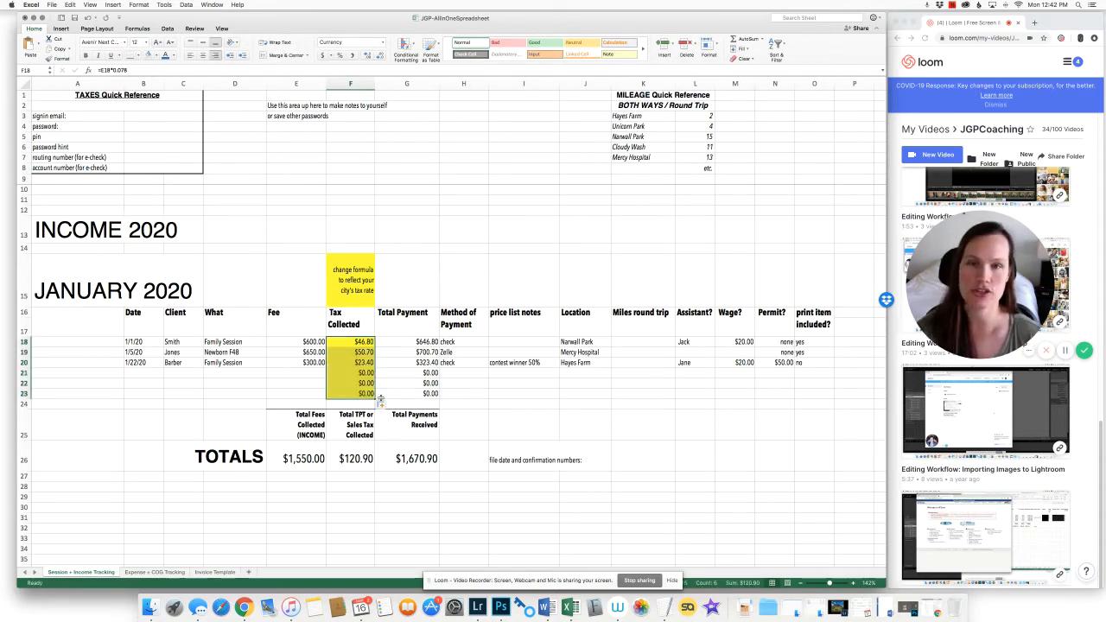
key(Return)
Fill the Total Payment formula =SUM(E18:F18) from G18 down to G23.
click(411, 345)
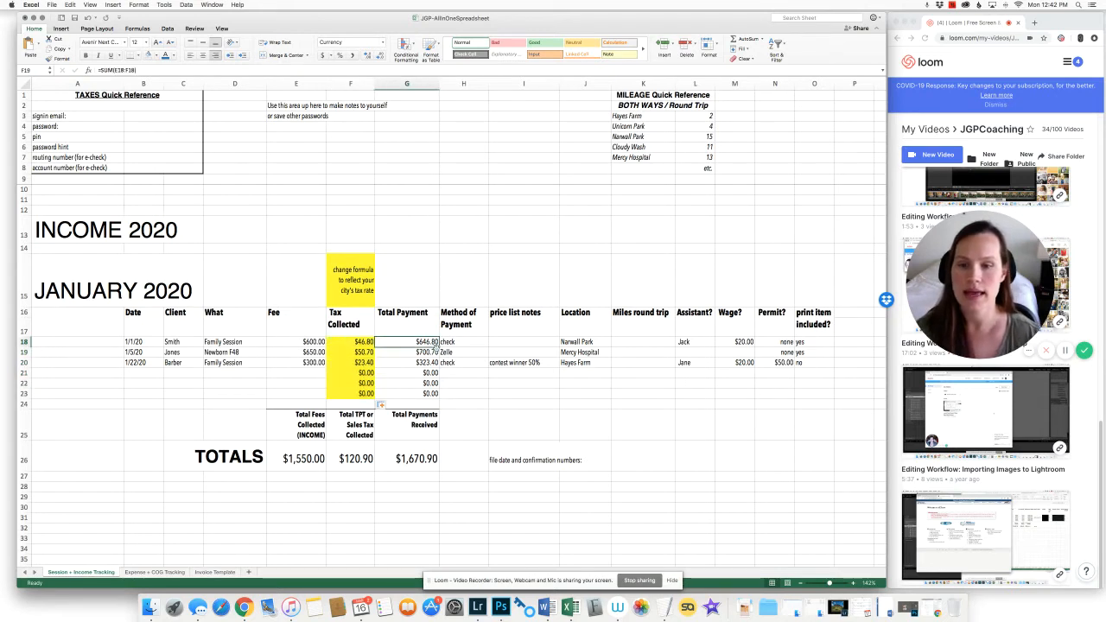
key(Up)
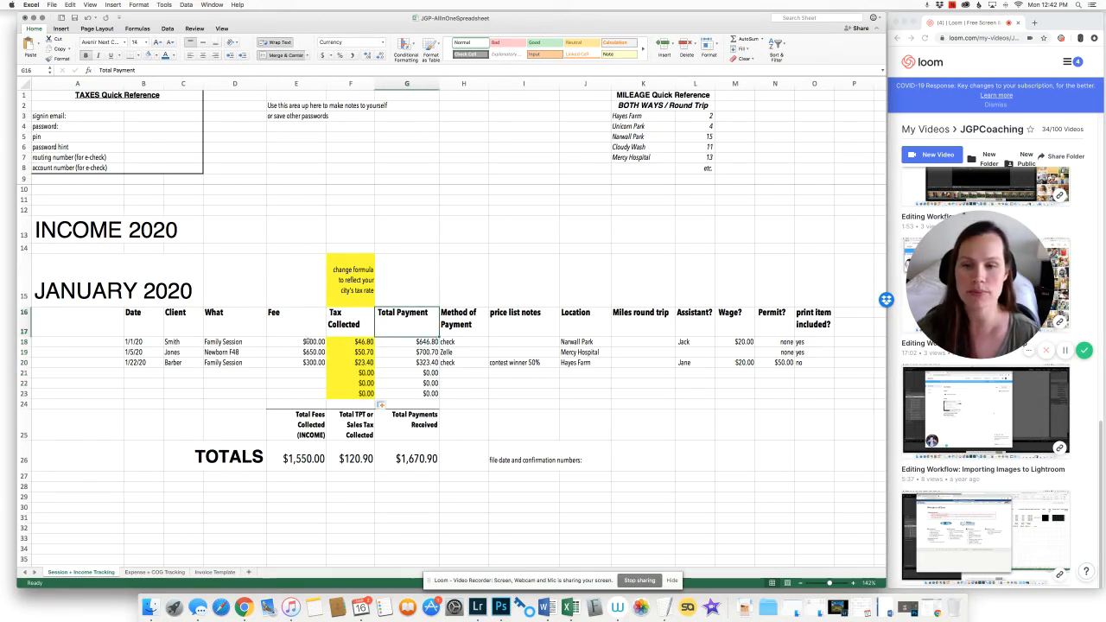
click(406, 343)
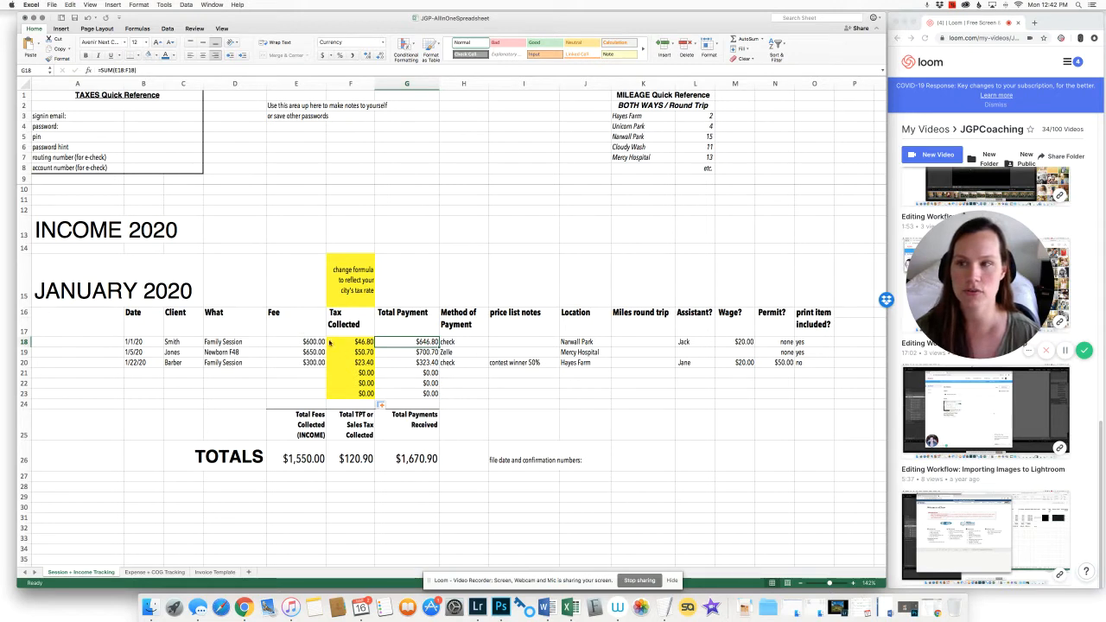
drag(438, 341, 428, 393)
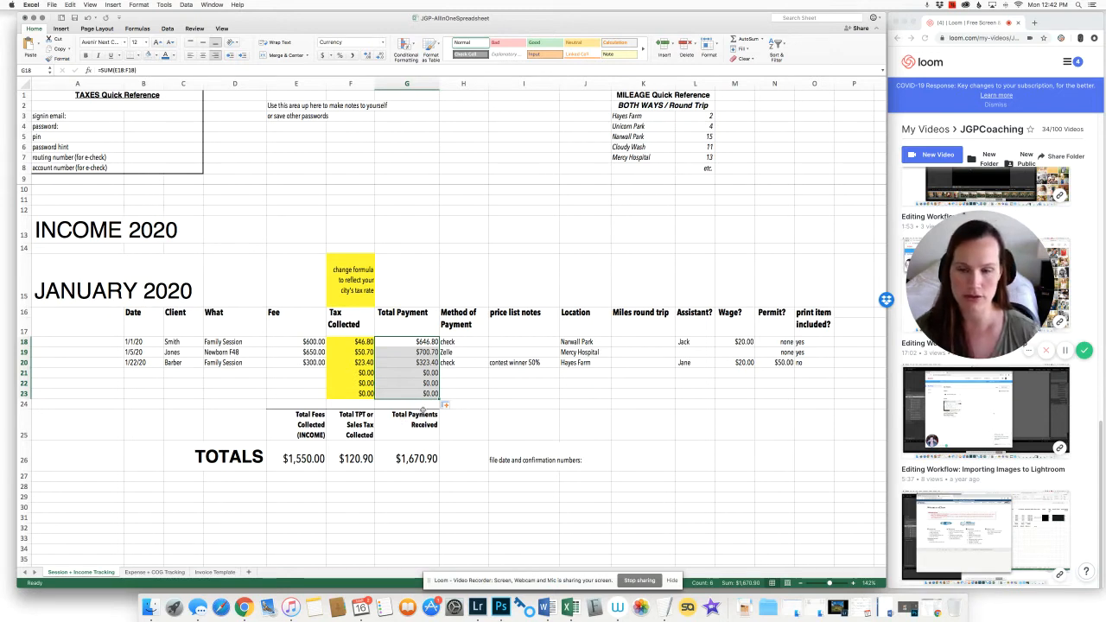
key(Return)
Review the Method of Payment, price list notes, Location and Miles round trip columns of the January 2020 income table.
click(463, 324)
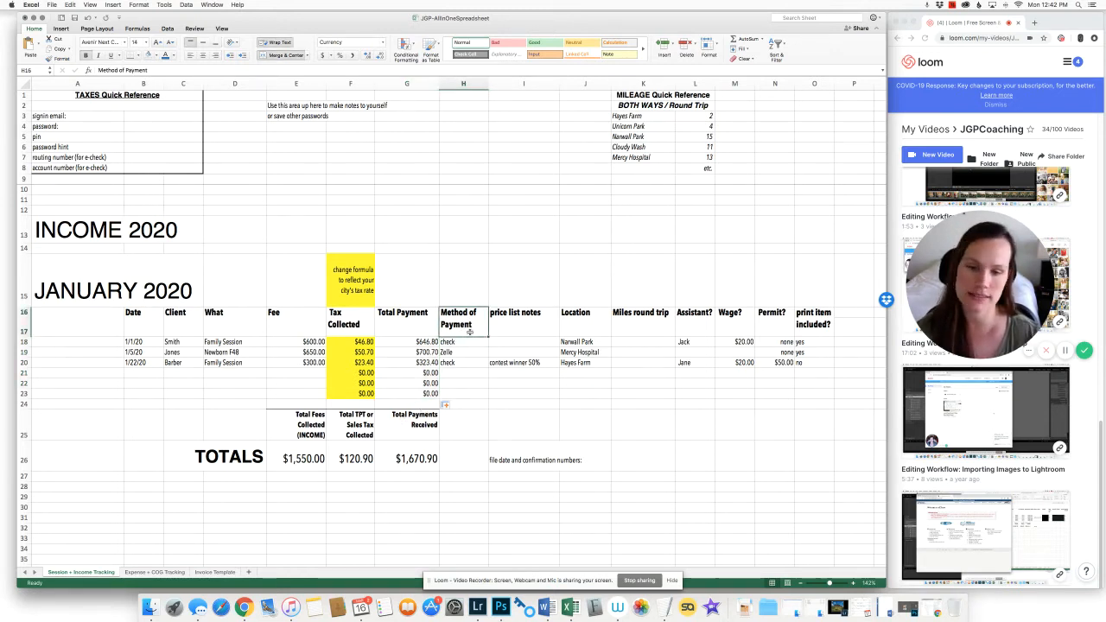
click(526, 322)
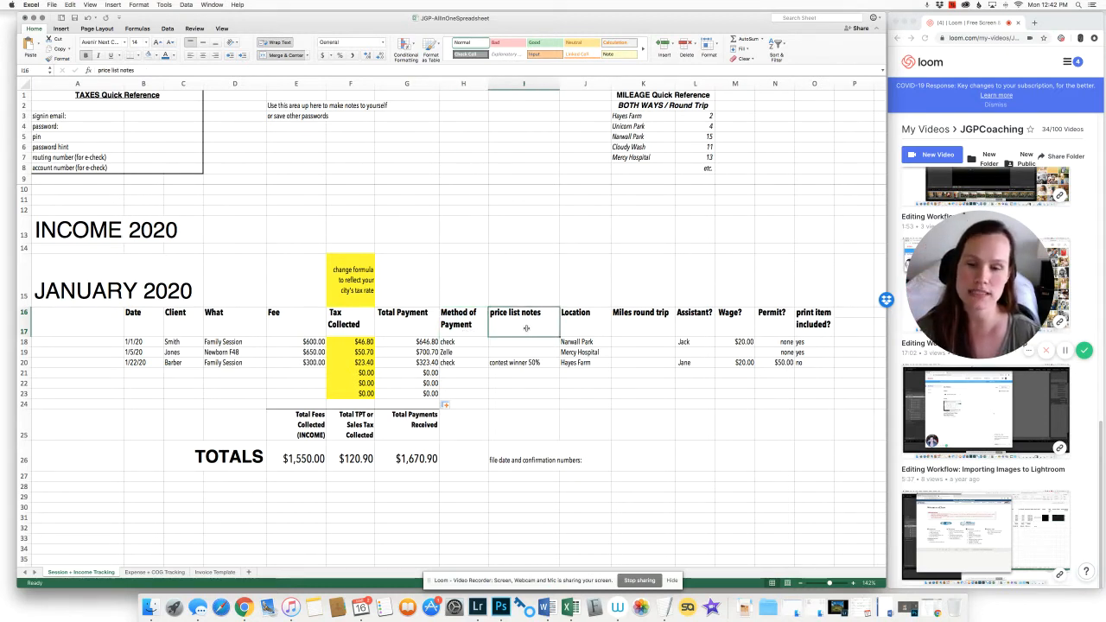
click(548, 363)
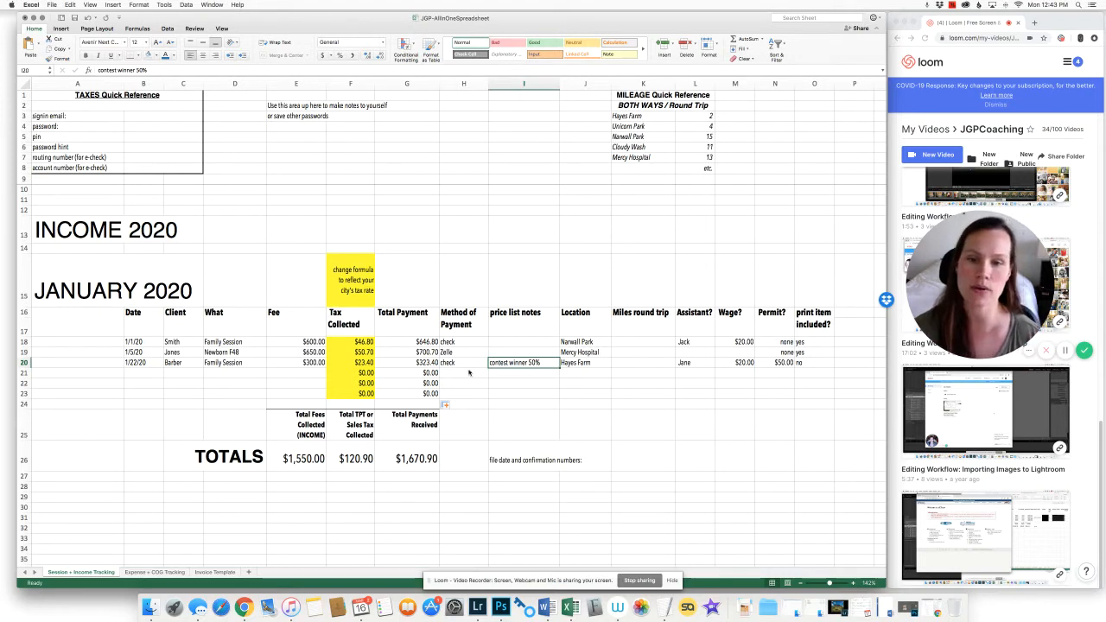
drag(518, 341, 533, 362)
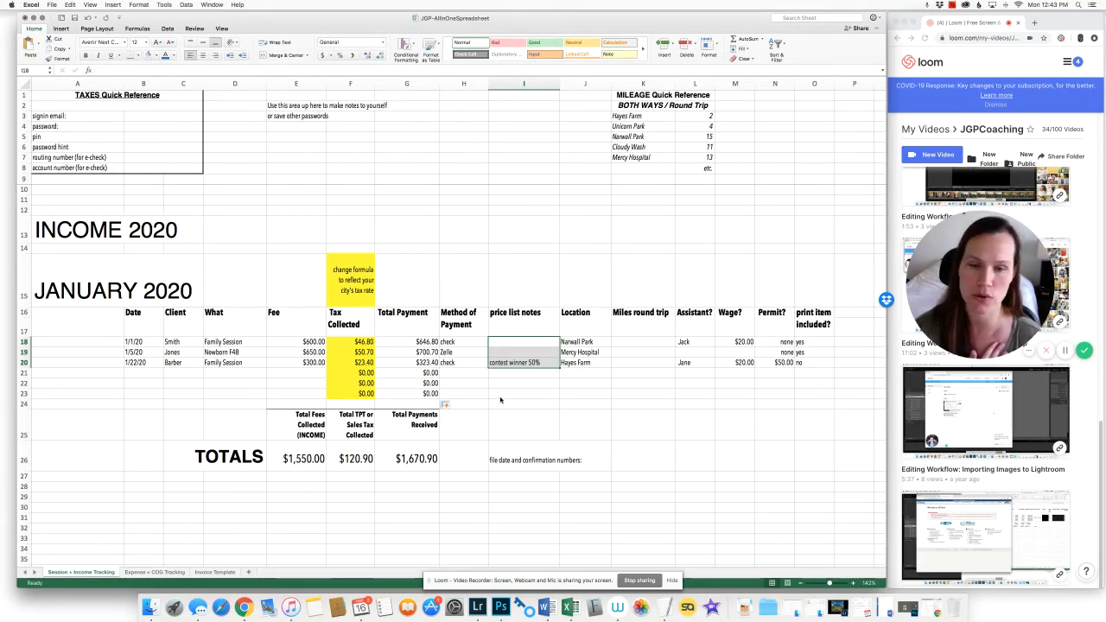
click(565, 318)
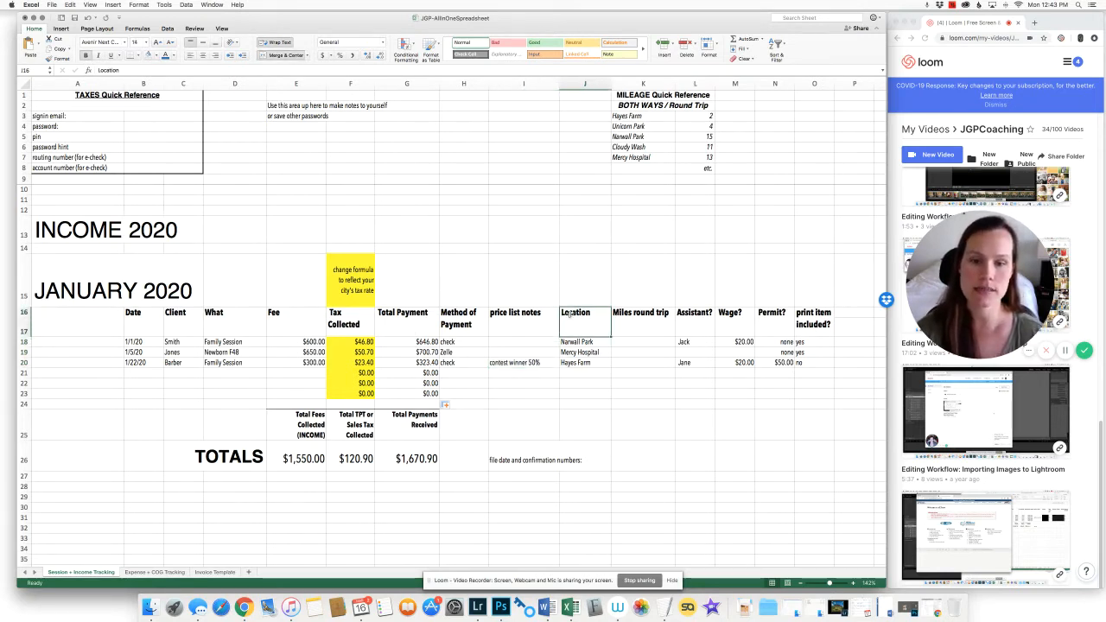
click(647, 320)
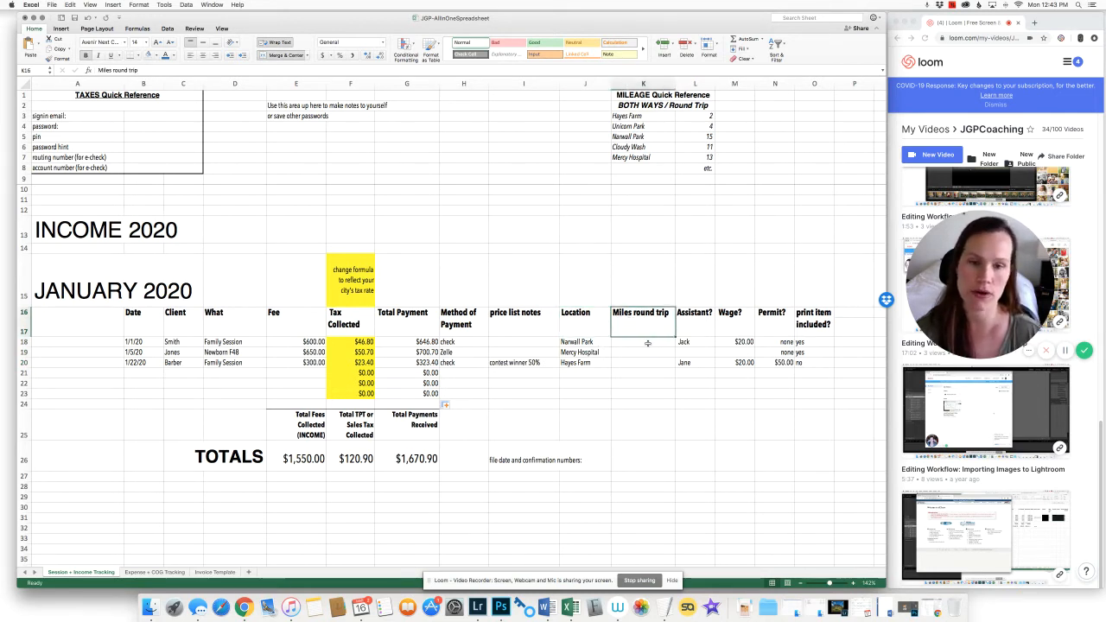
drag(633, 342, 626, 361)
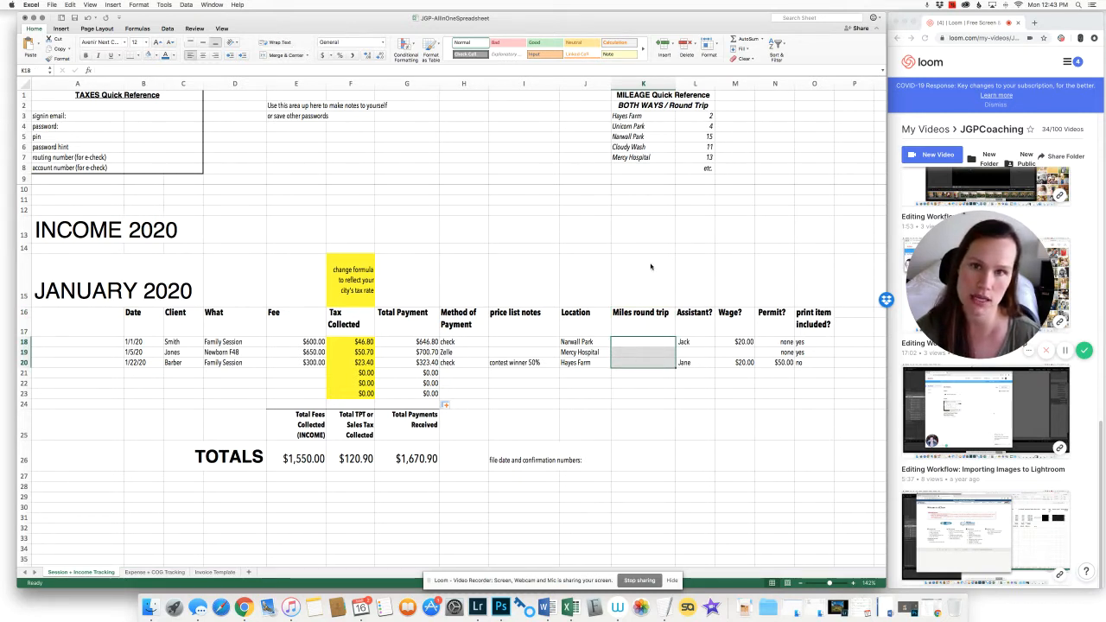
click(588, 351)
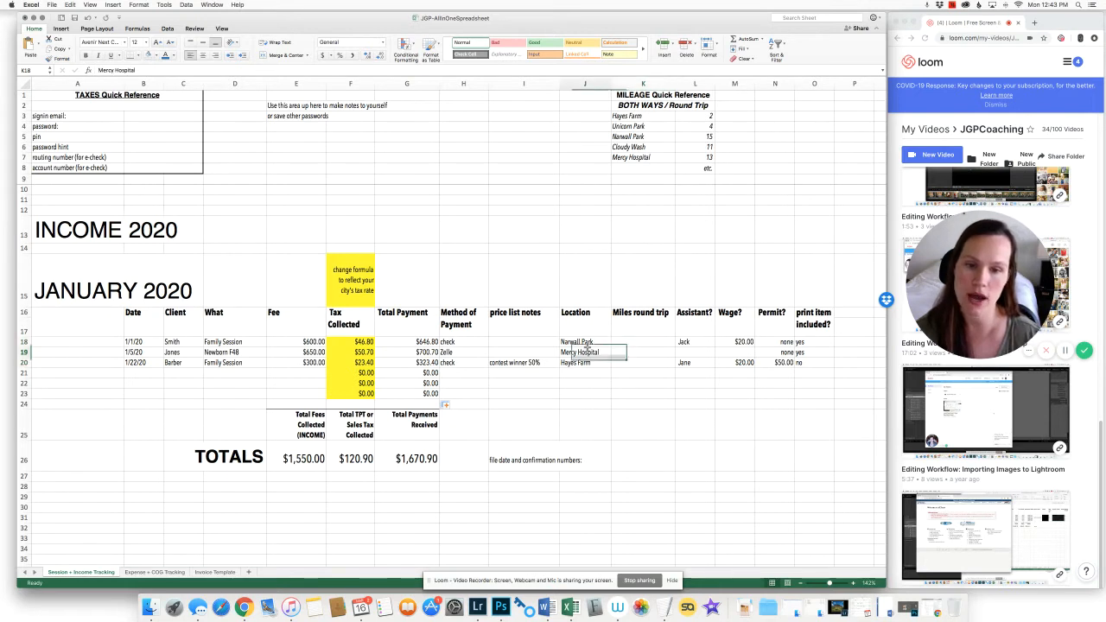
drag(587, 342, 591, 363)
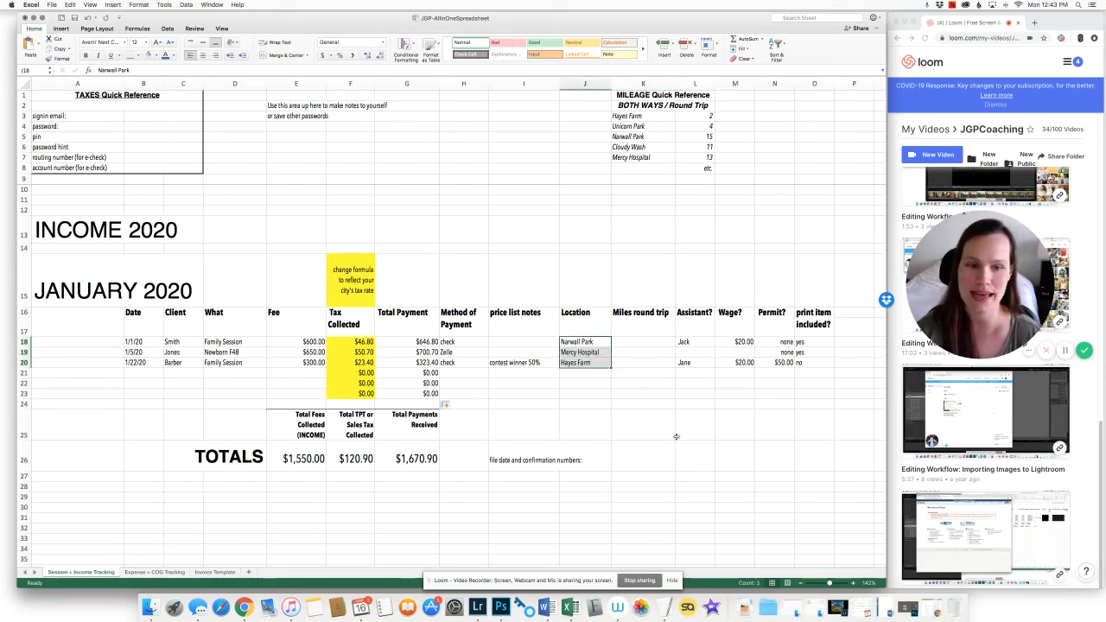
Review the Assistant, Wage, Permit and print item included columns and their entries in the January 2020 table.
click(706, 329)
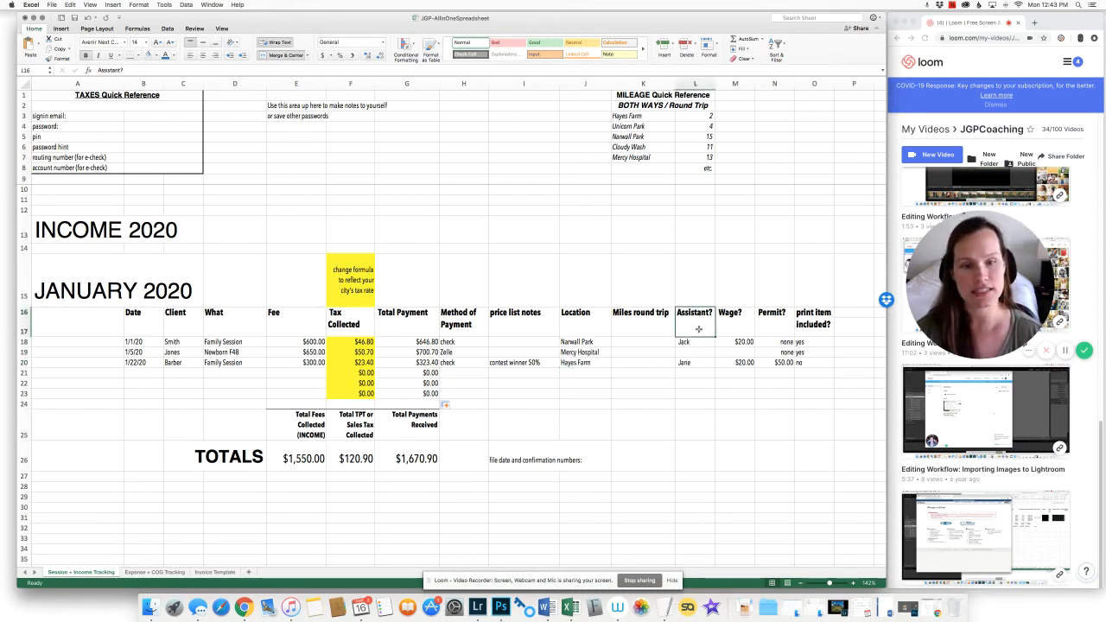
drag(698, 330, 683, 361)
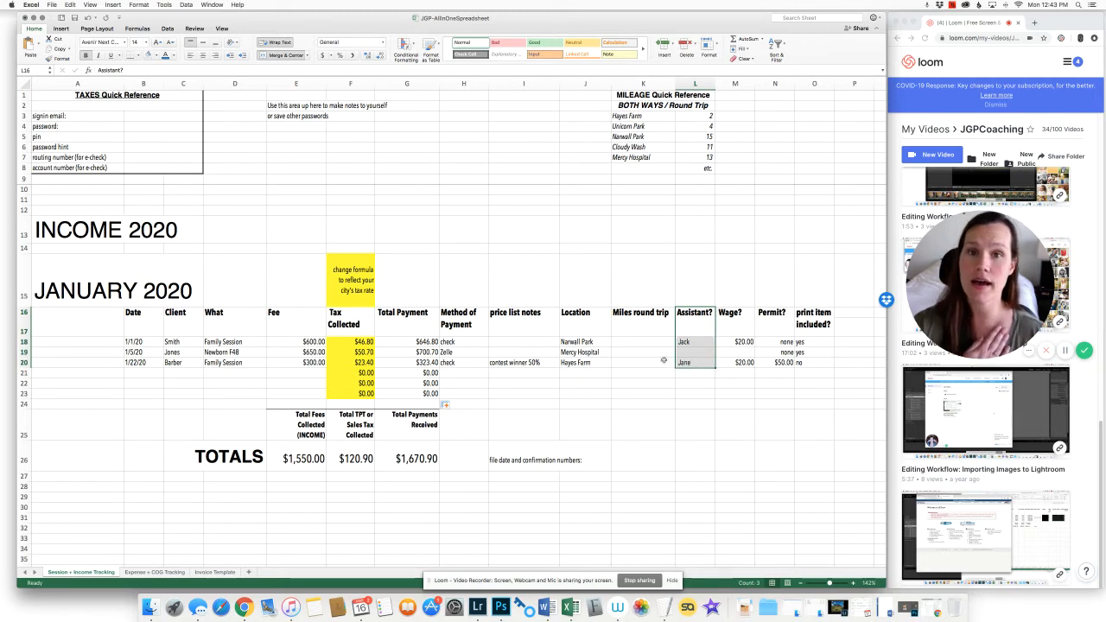
click(707, 363)
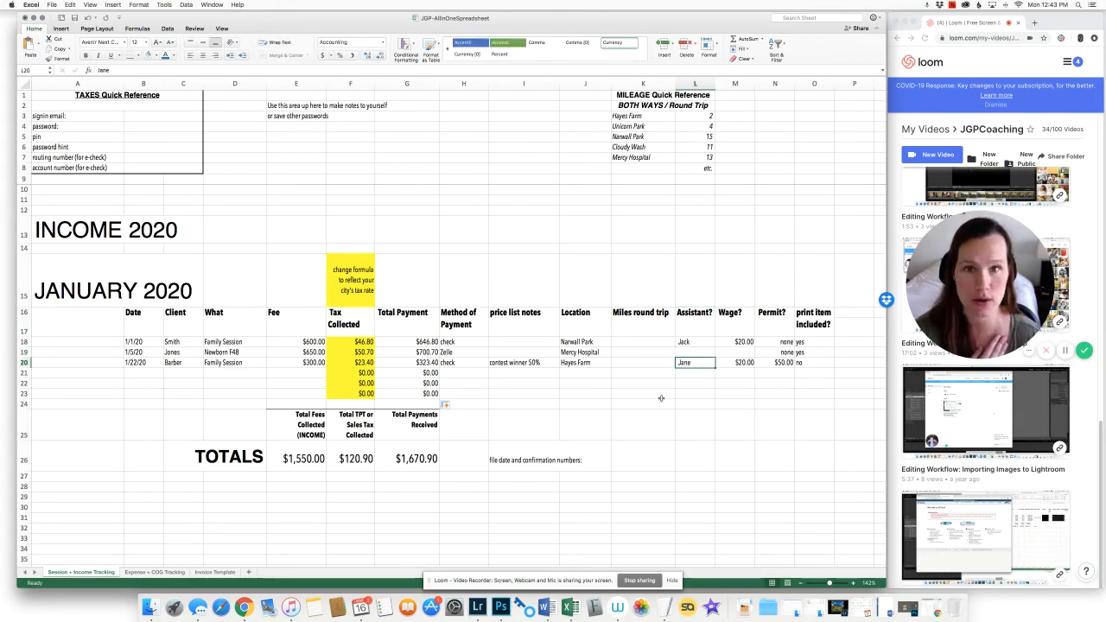
click(699, 342)
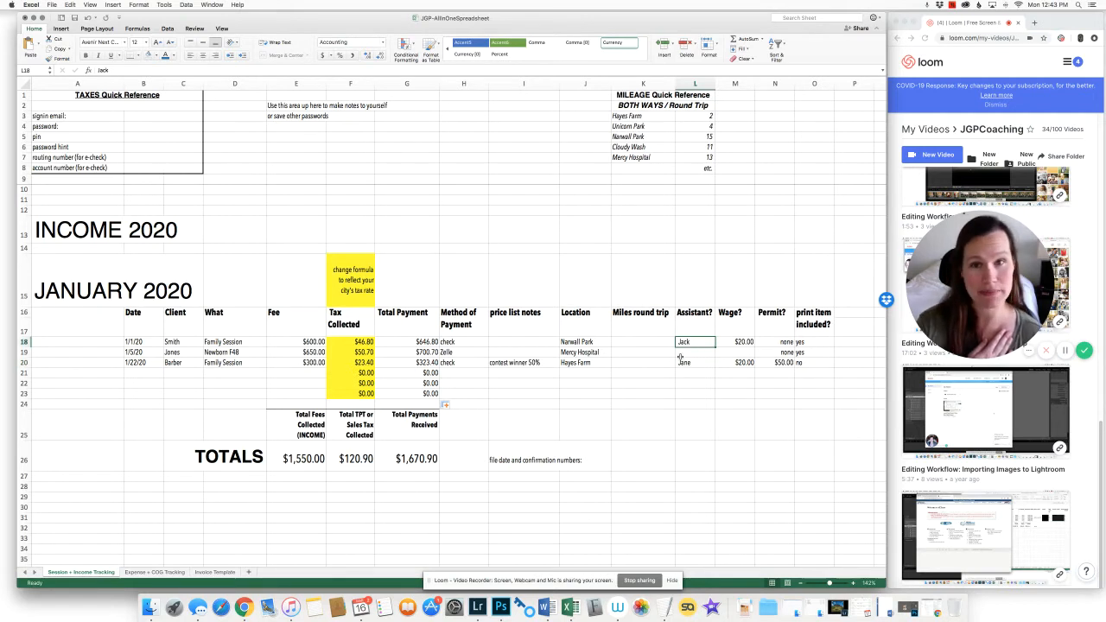
click(696, 364)
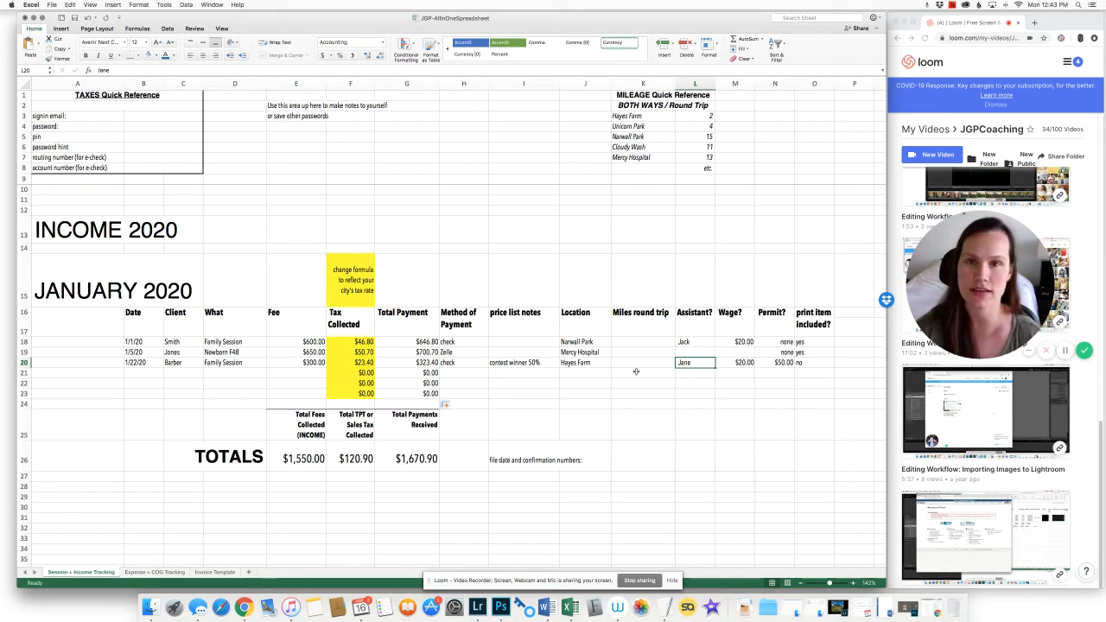
click(704, 382)
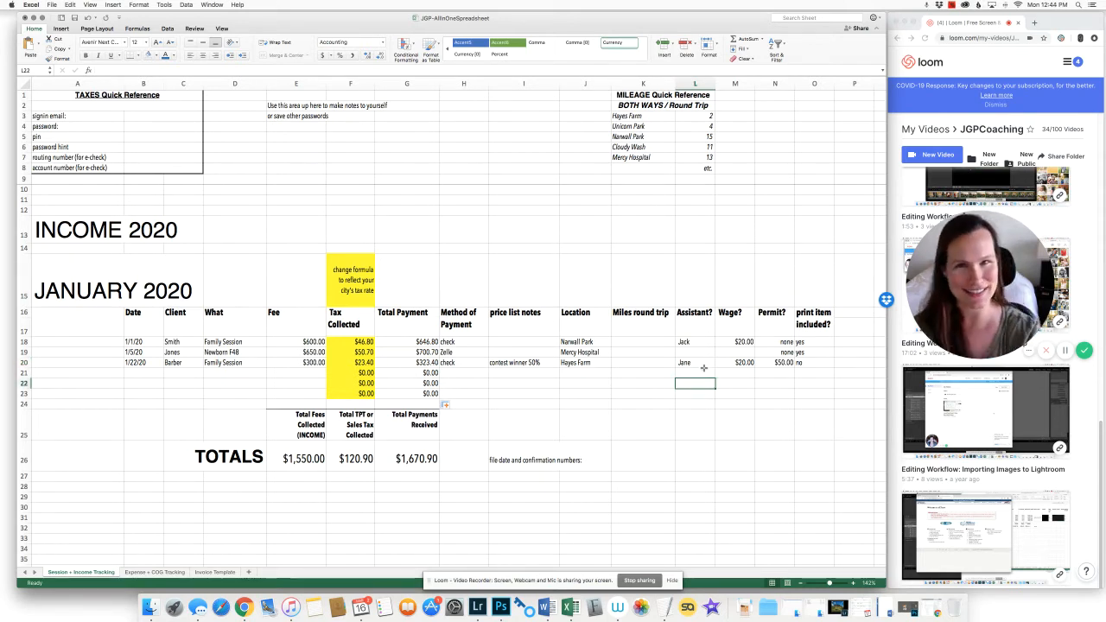
click(699, 326)
click(740, 322)
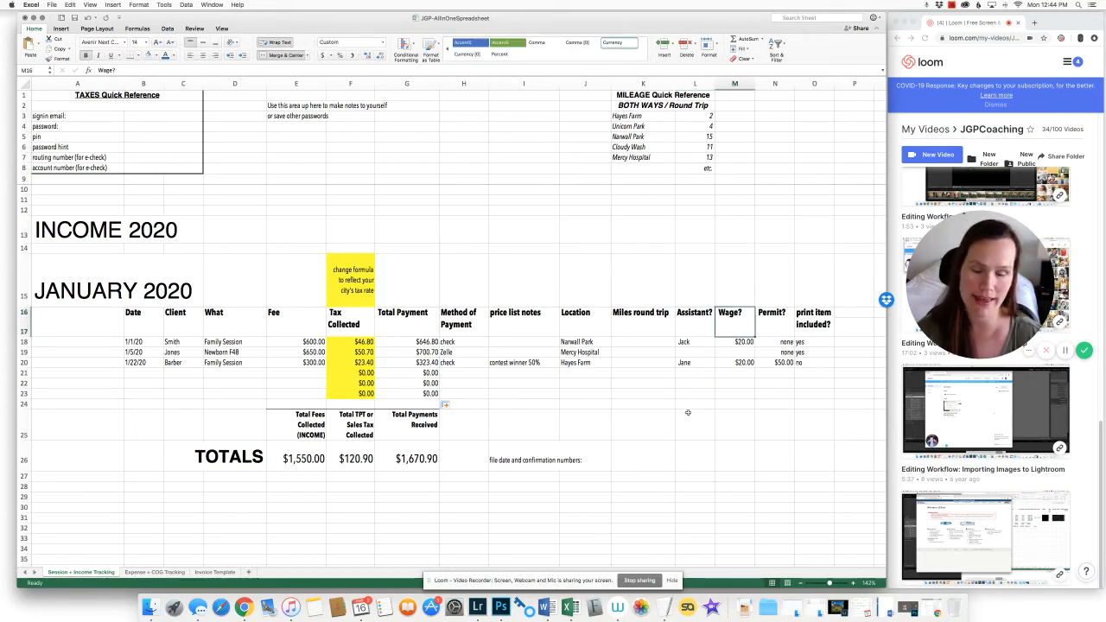
click(770, 325)
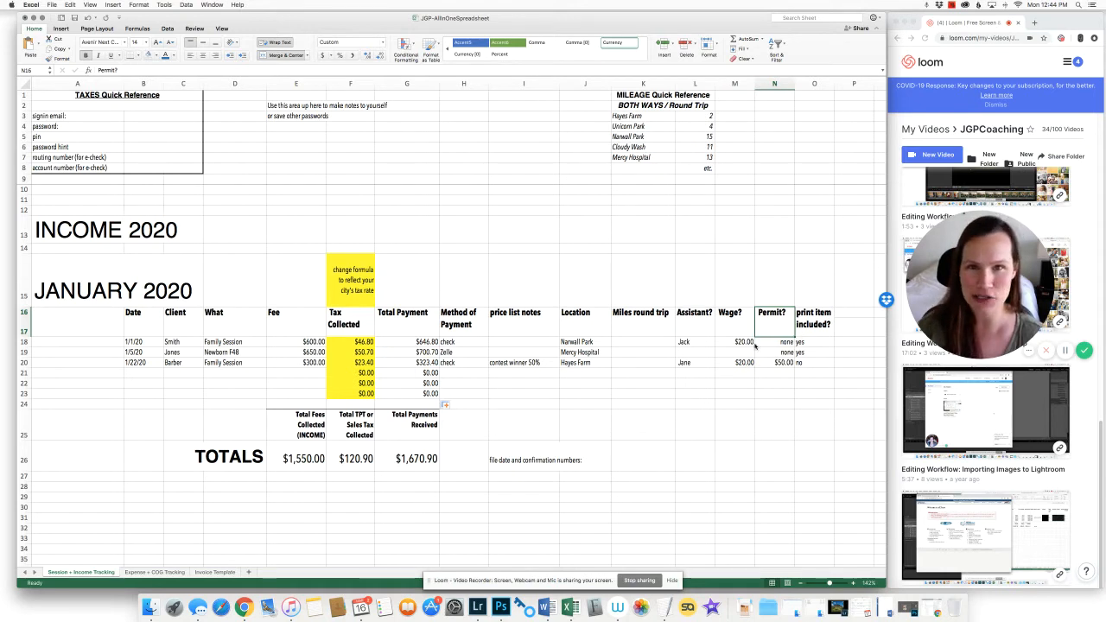
click(815, 329)
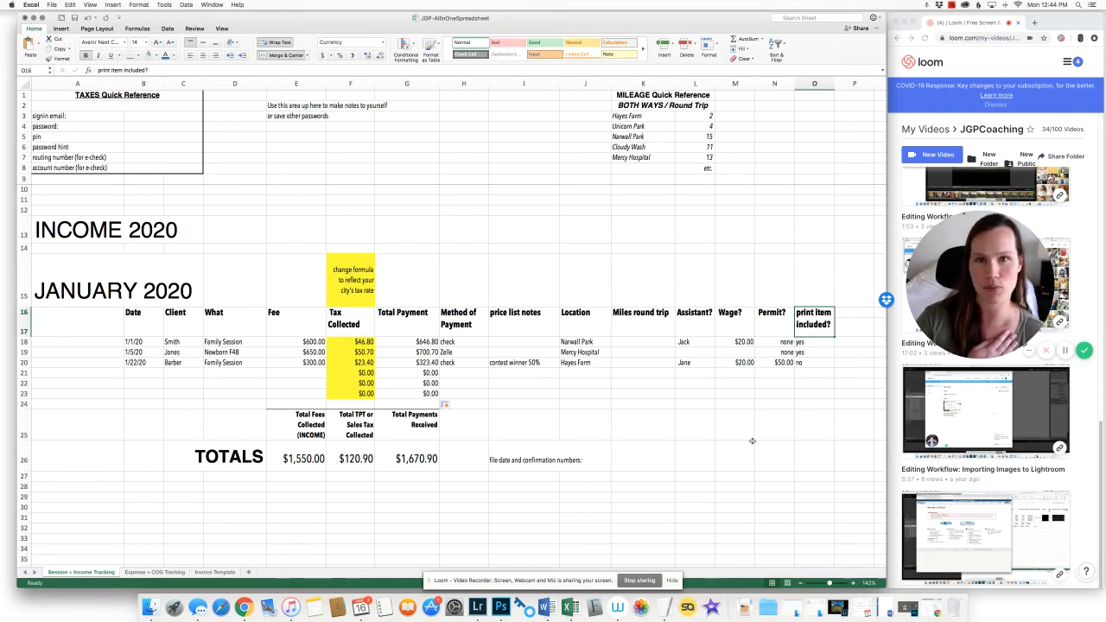
drag(817, 342, 816, 363)
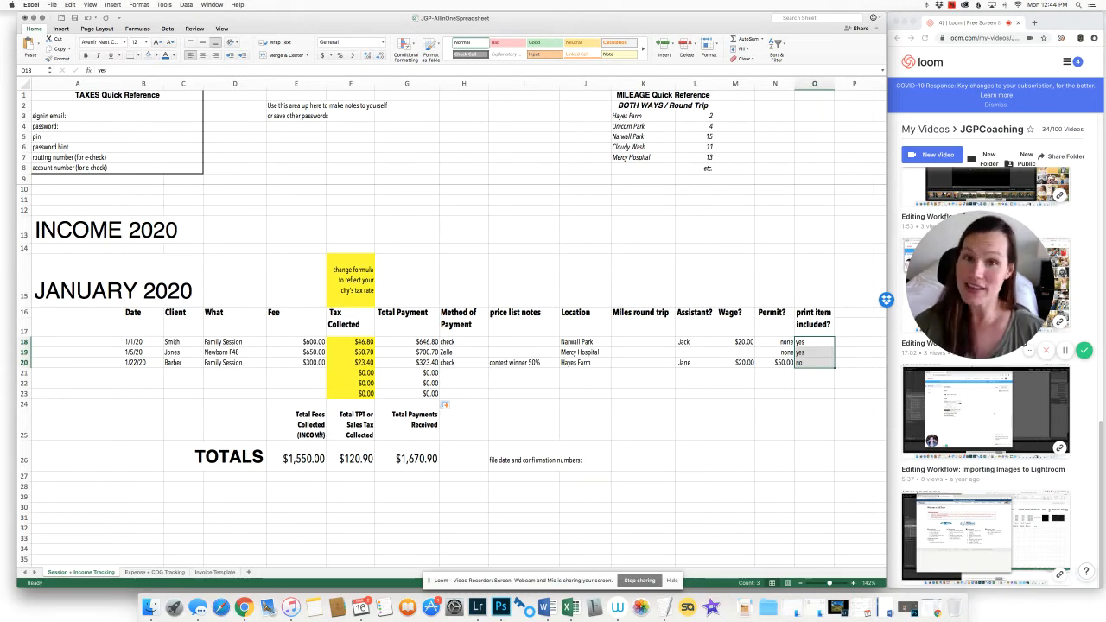
Examine the January totals for fees, sales tax and payments in row 26, plus the file date and confirmation numbers note.
click(296, 496)
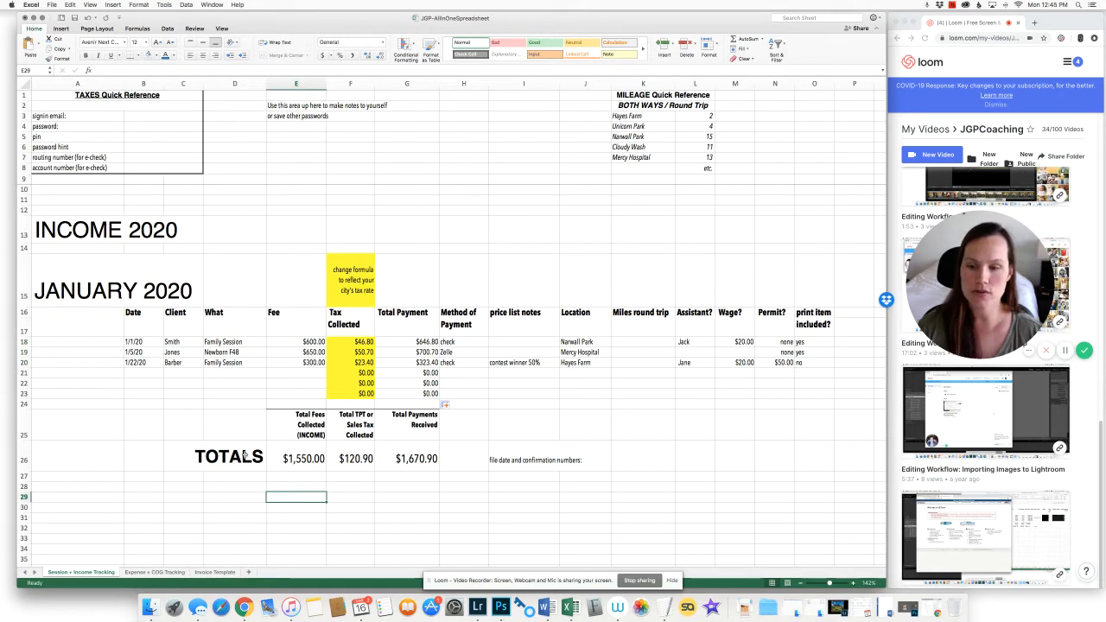
click(298, 461)
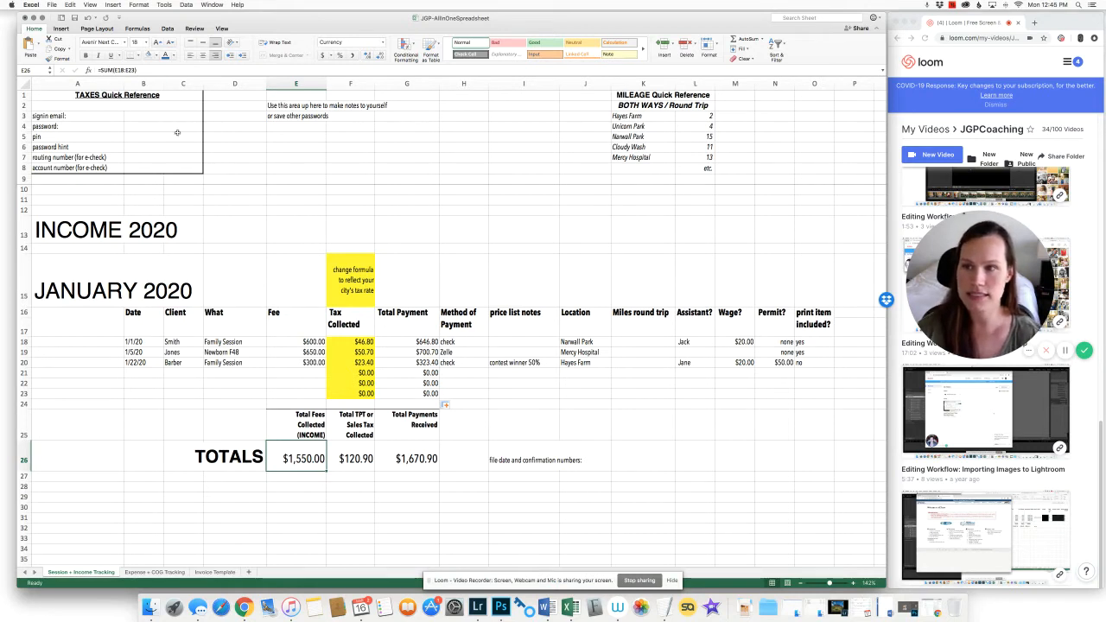
click(363, 465)
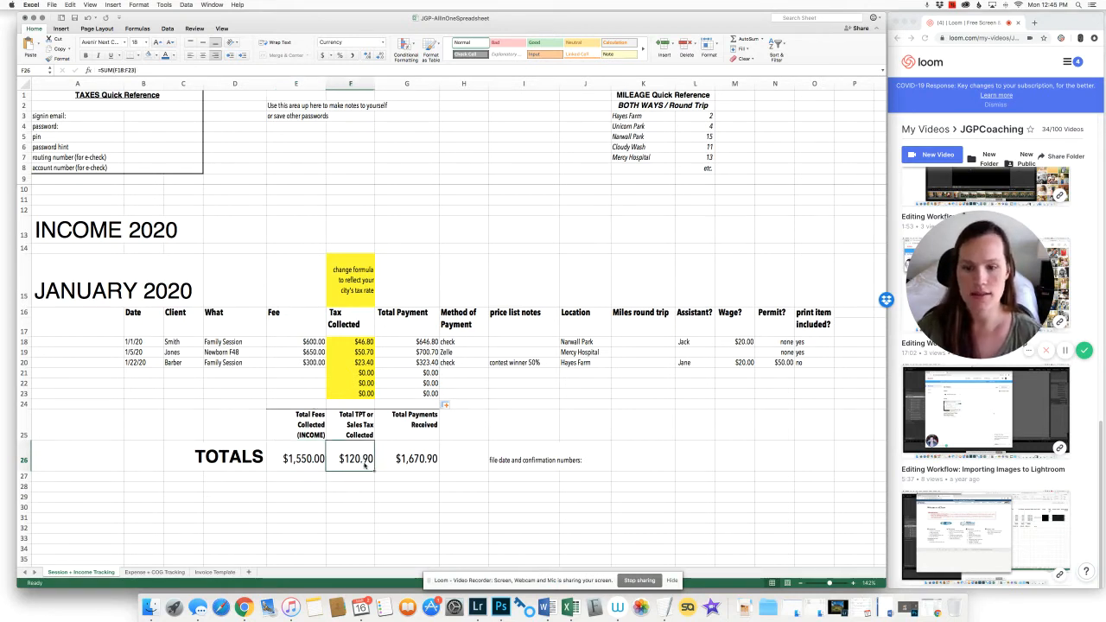
click(419, 460)
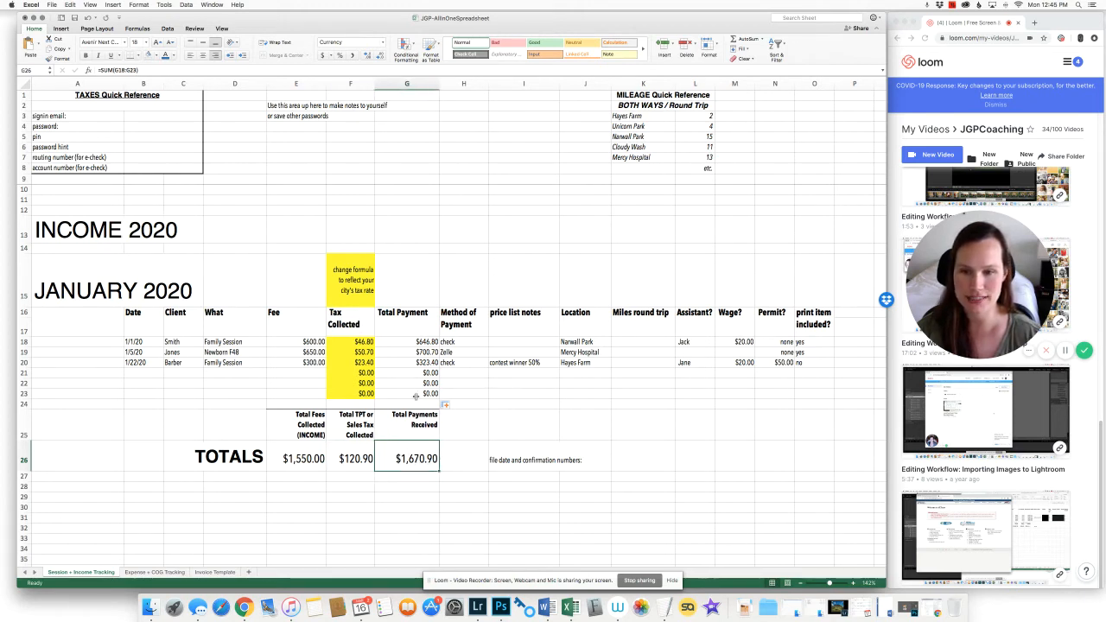
click(530, 447)
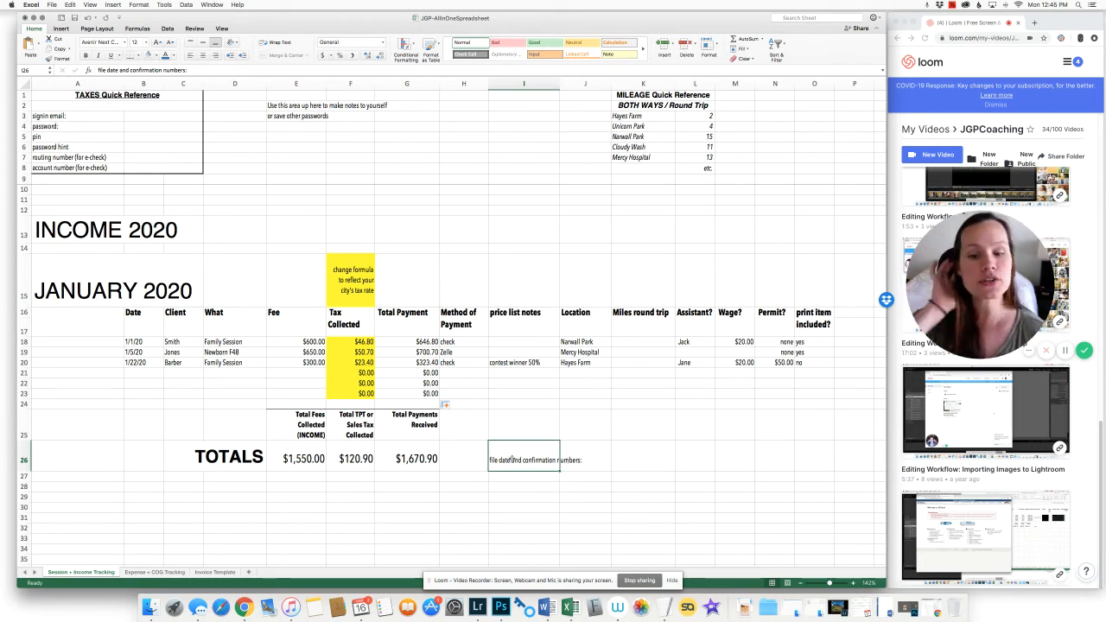
mouse_move(526, 459)
mouse_down()
mouse_move(630, 457)
mouse_move(527, 459)
mouse_up()
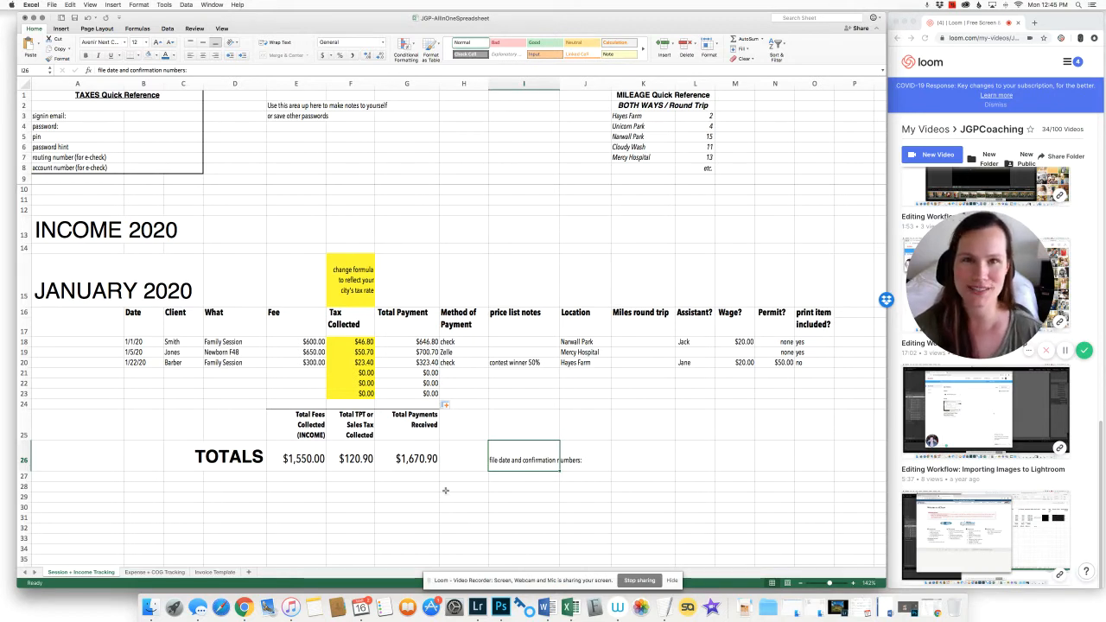
click(376, 512)
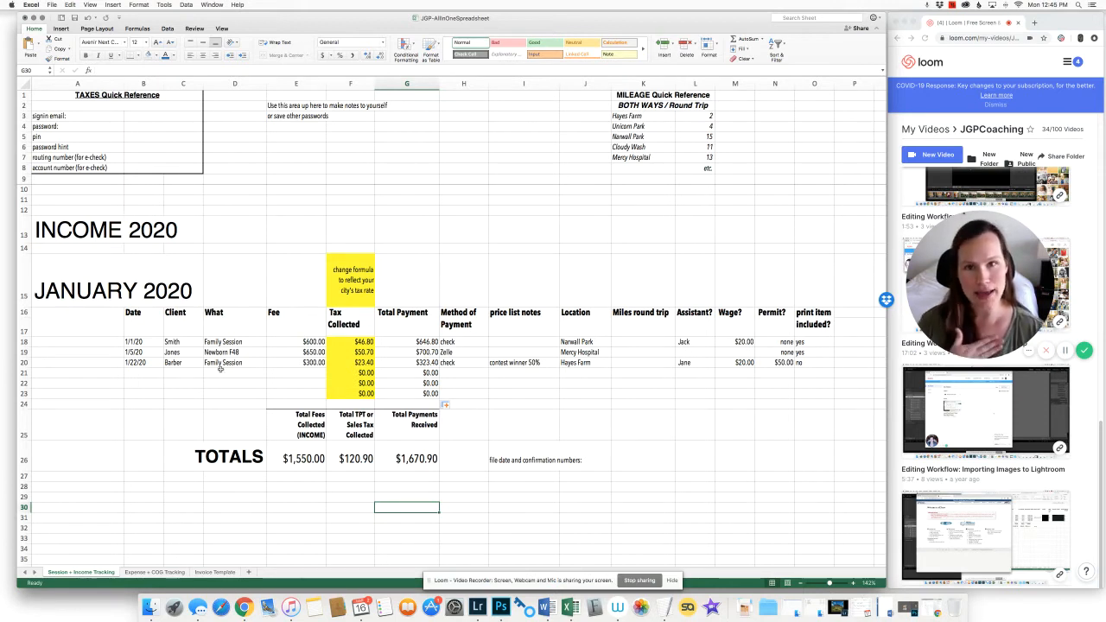
Copy the whole January 2020 block, rows 15 to 26, and paste it below starting at A28.
click(93, 296)
drag(25, 292, 26, 465)
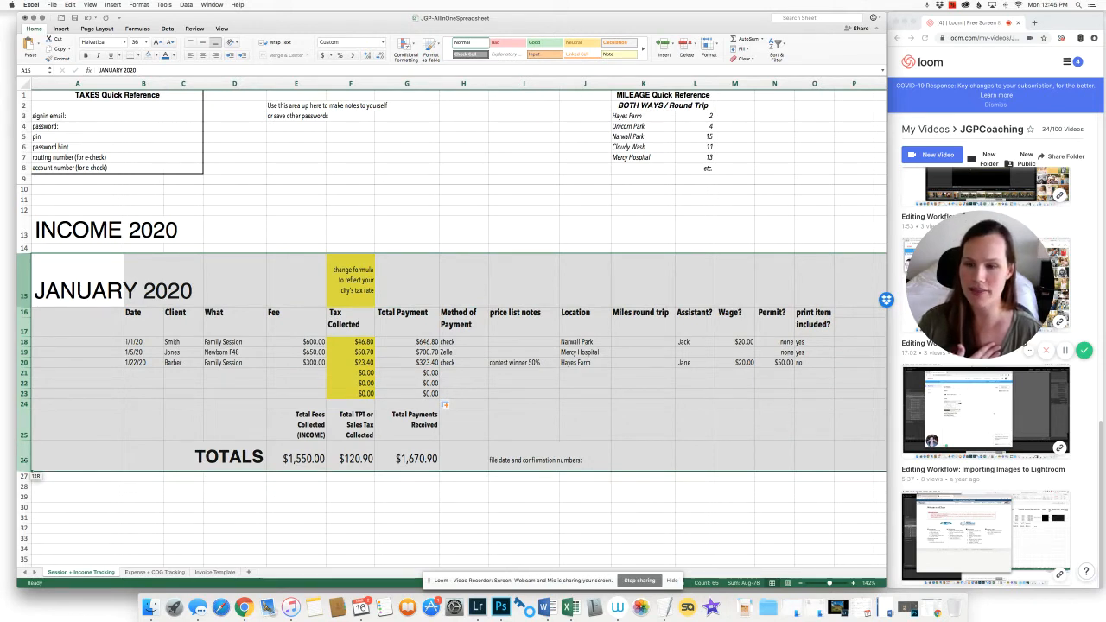
drag(24, 461, 29, 460)
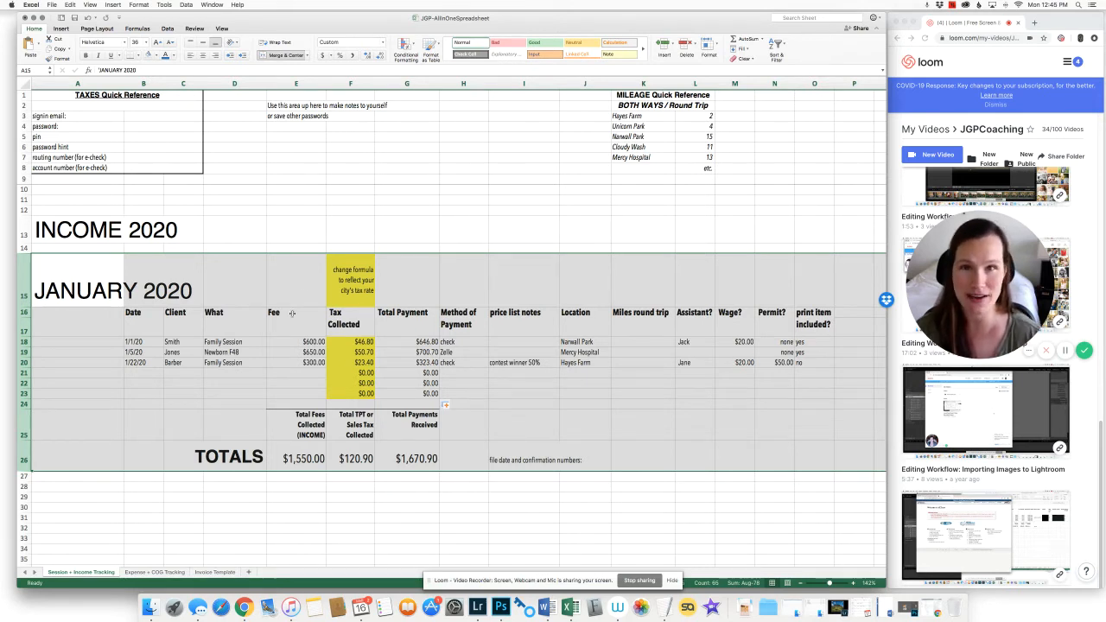
click(71, 4)
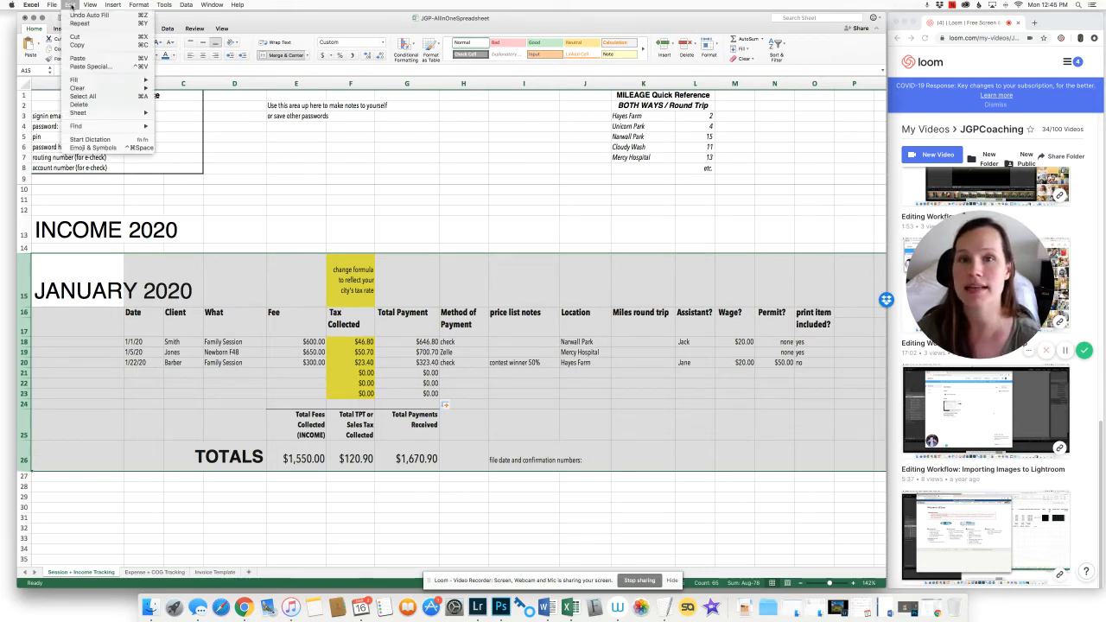
click(76, 46)
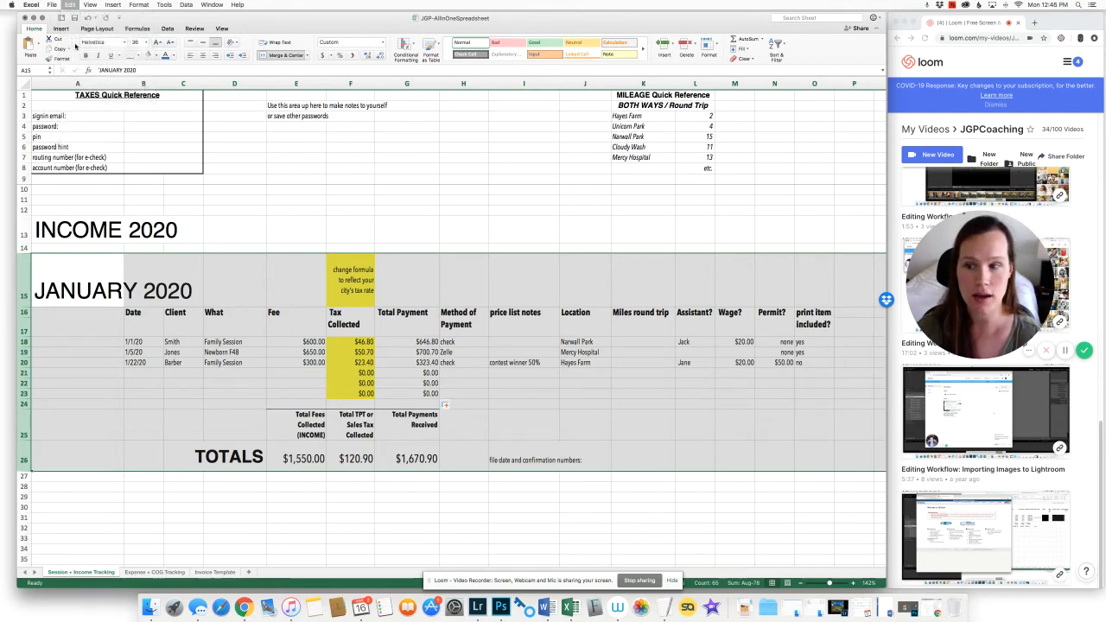
click(57, 490)
click(57, 490)
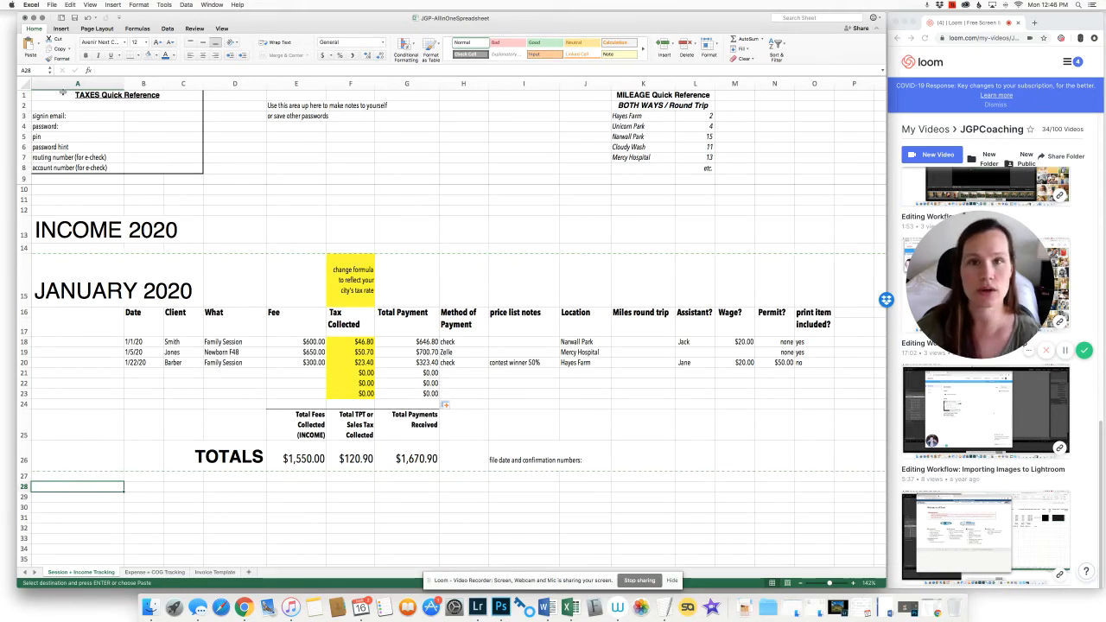
click(70, 5)
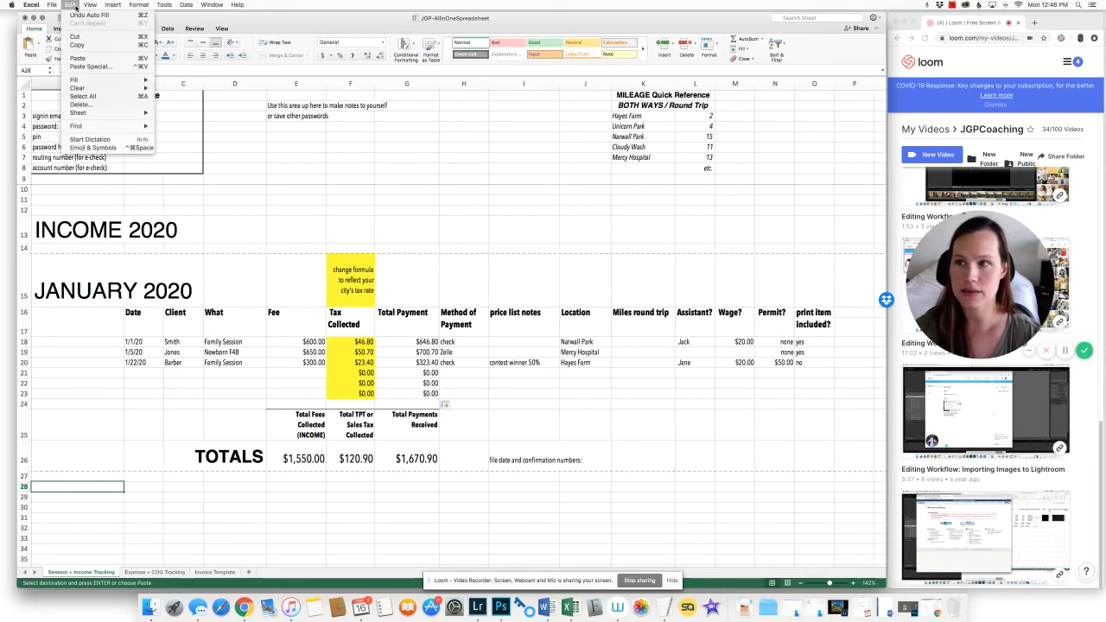
click(89, 58)
scroll(221, 406, down, 5)
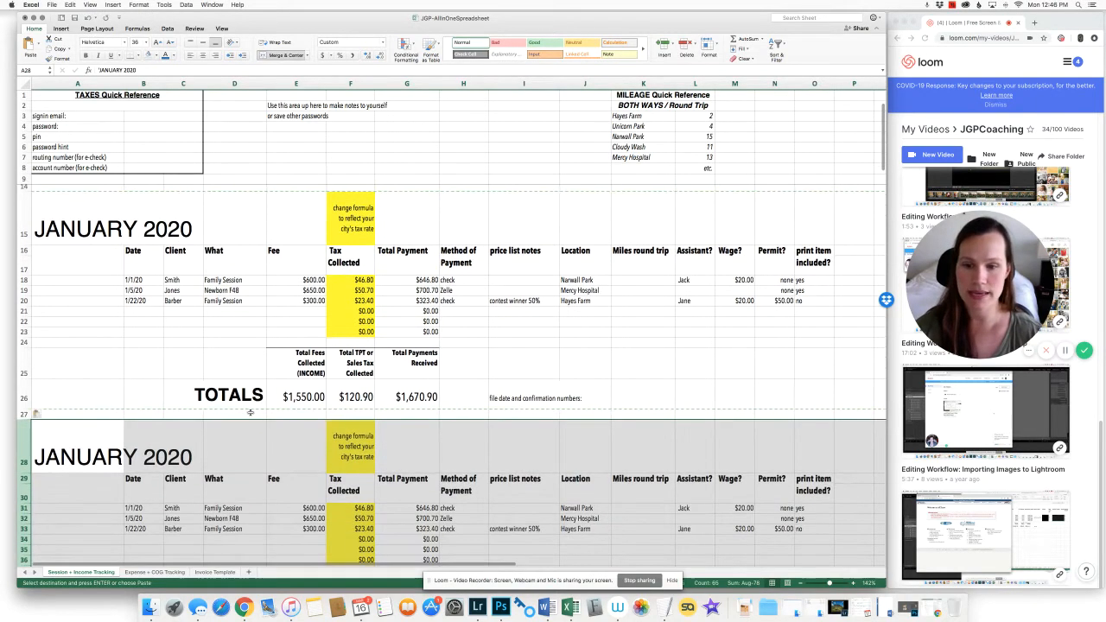
Change the month heading of the copied block in A28 to FEBRUARY 2020.
click(88, 337)
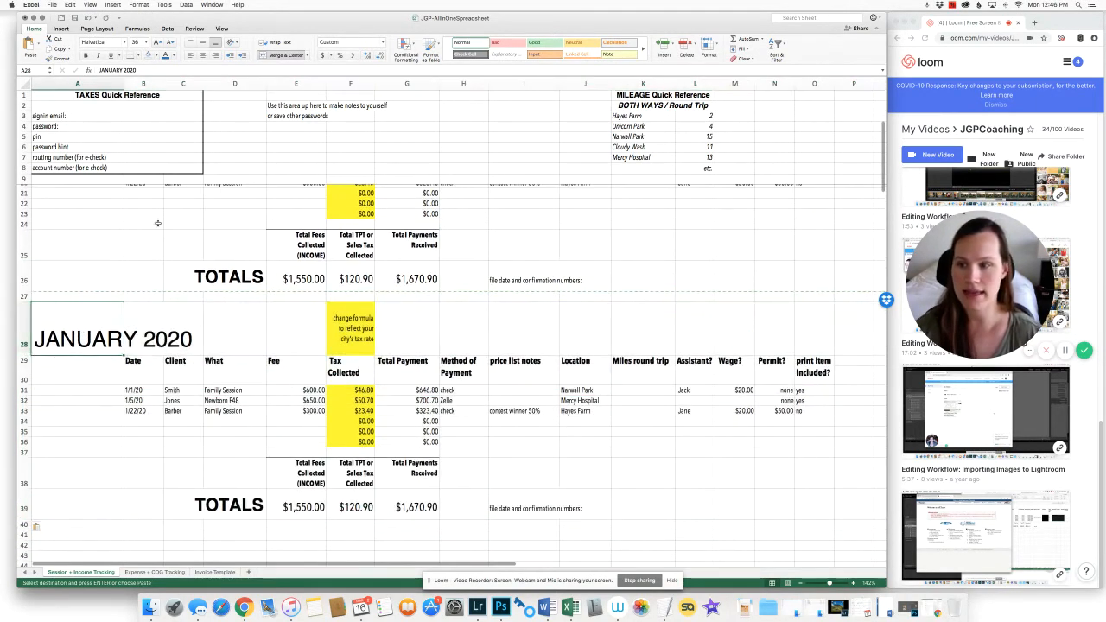
double_click(103, 70)
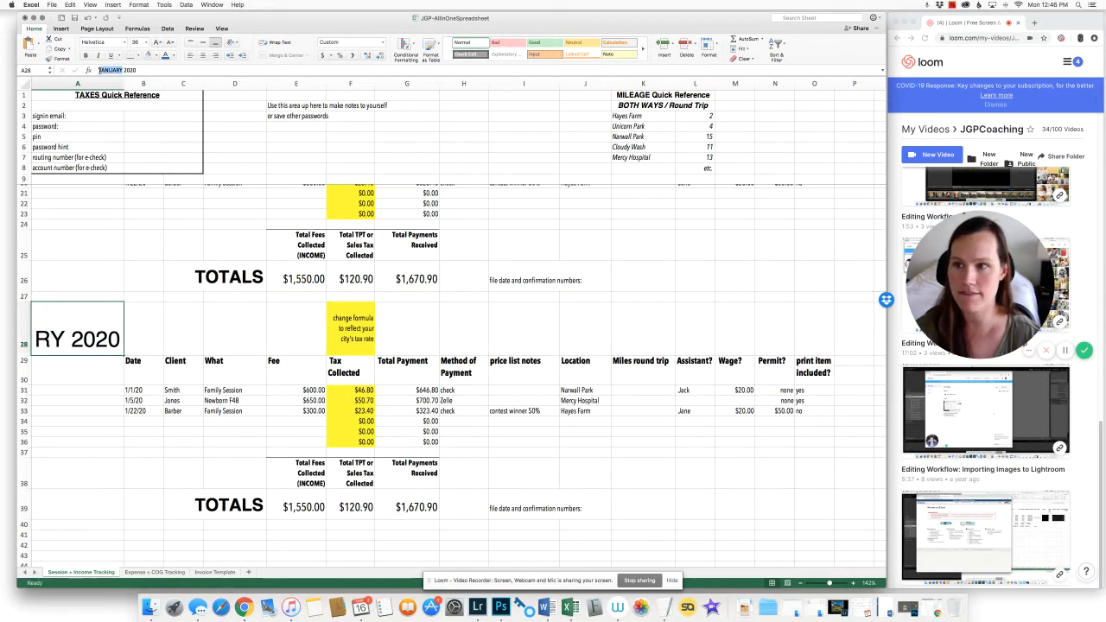
text(F)
text(EBRUARY)
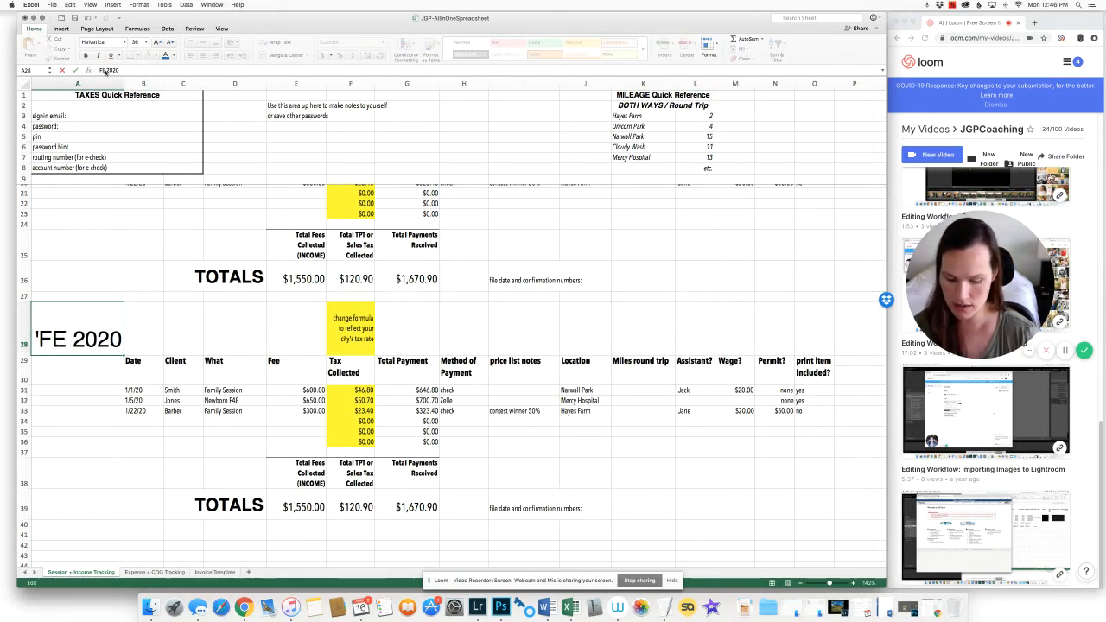
Clear the copied entries and formulas in B32:O36 of the February block, keeping only its first session row.
click(150, 401)
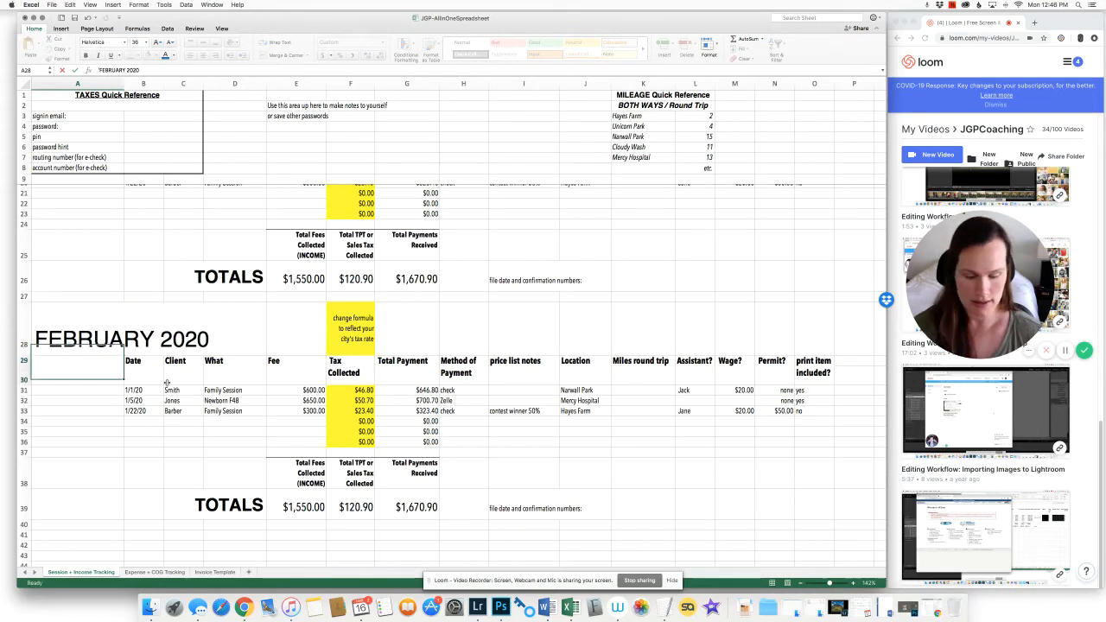
drag(150, 401, 832, 431)
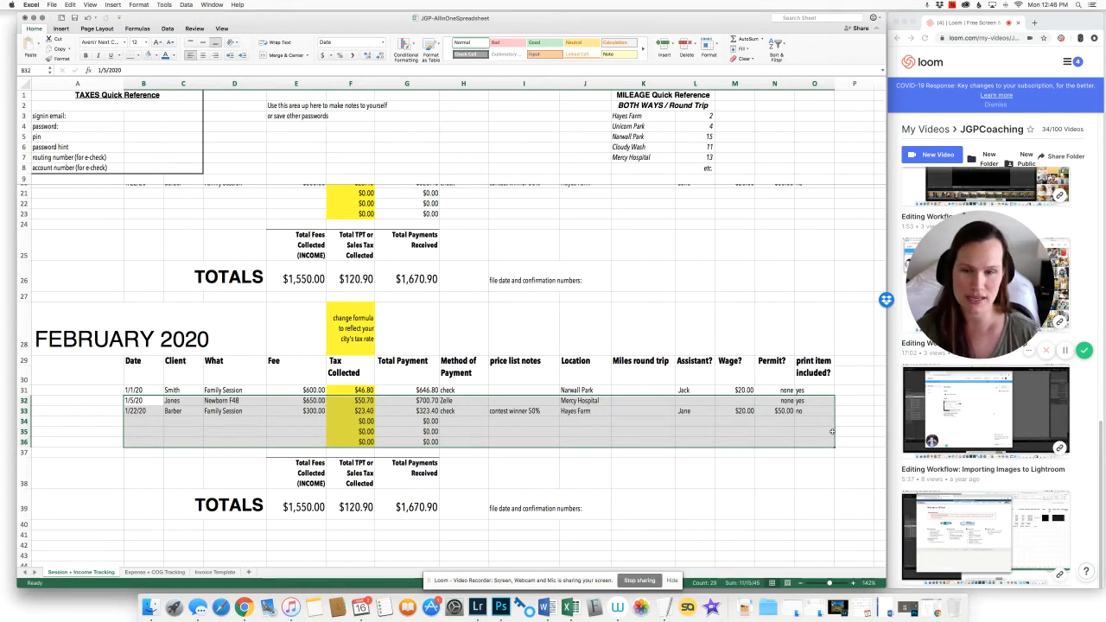
key(Delete)
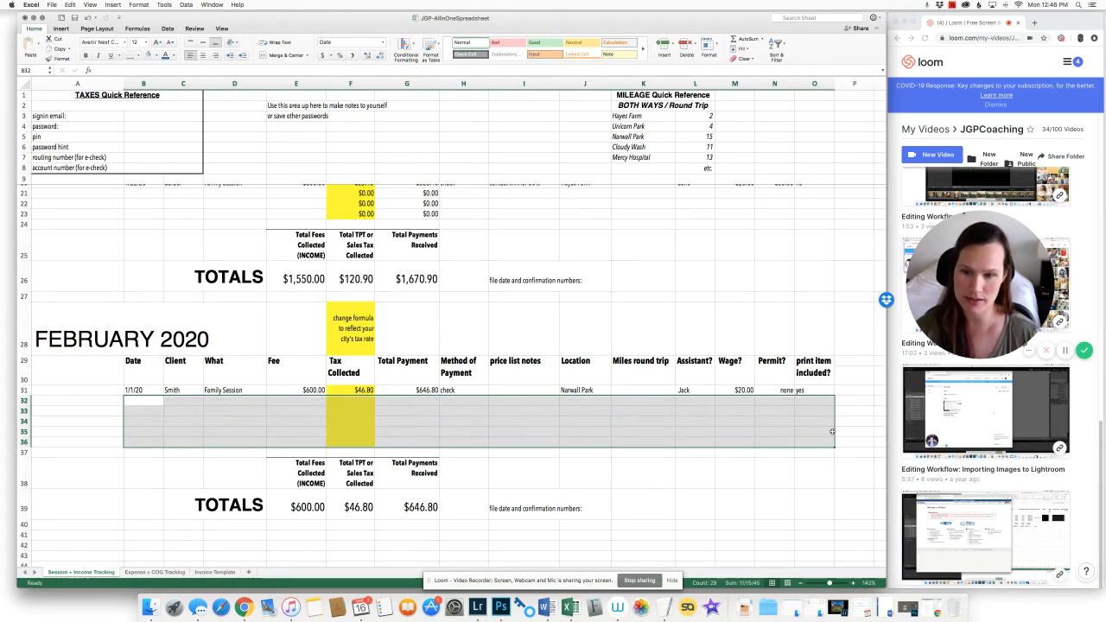
click(200, 438)
click(213, 421)
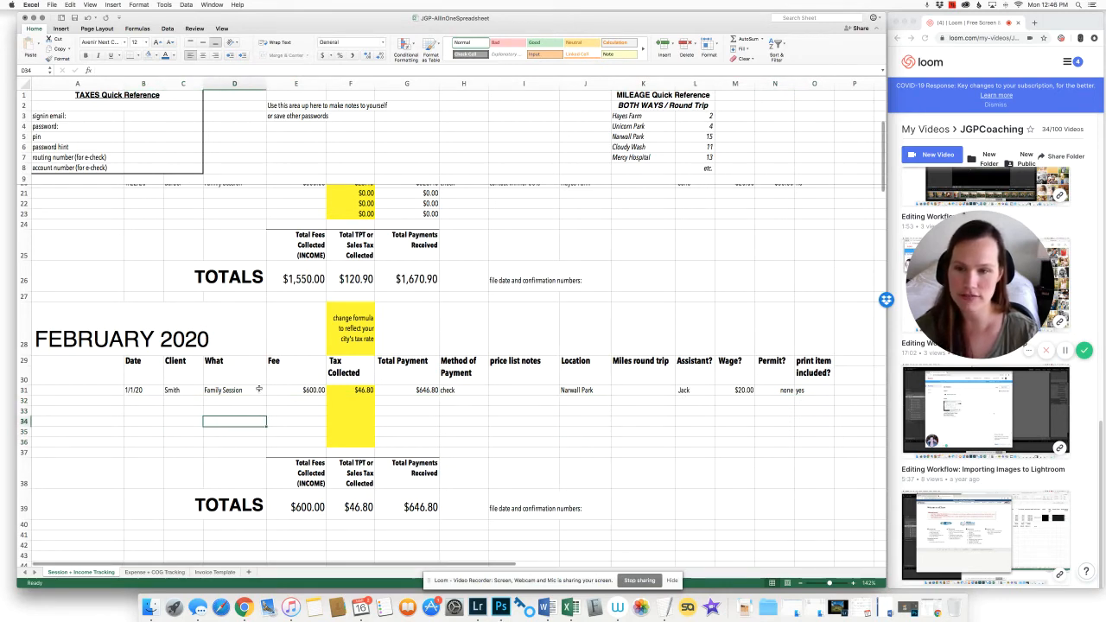
Remove the yellow fill from the Tax Collected column by applying No Fill to columns E to G across the January and February blocks.
drag(406, 441, 292, 220)
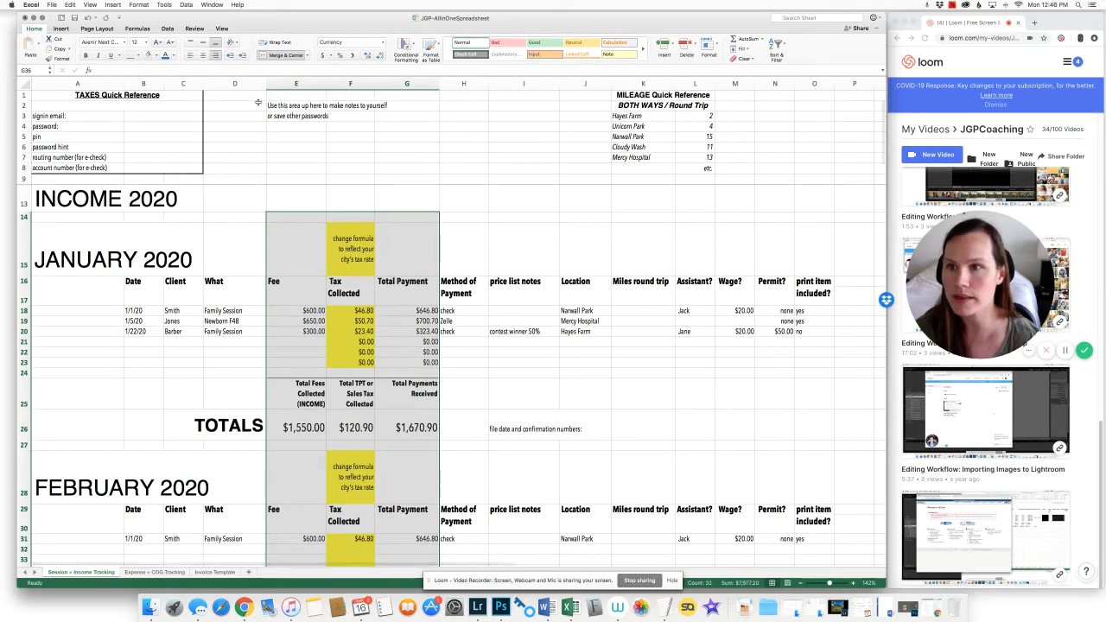
click(156, 56)
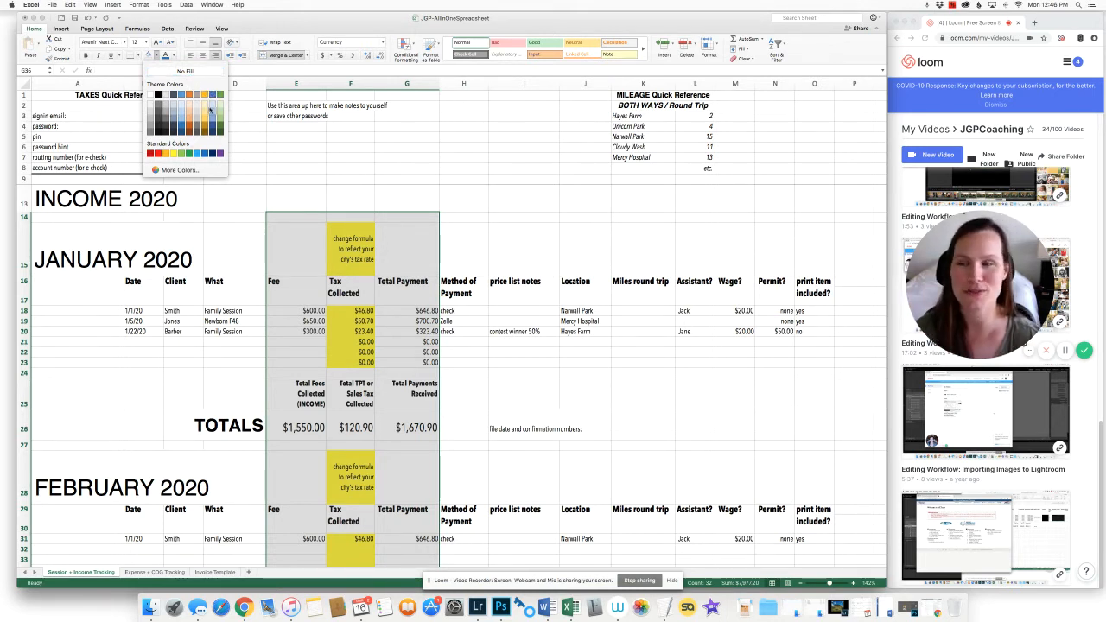
click(187, 72)
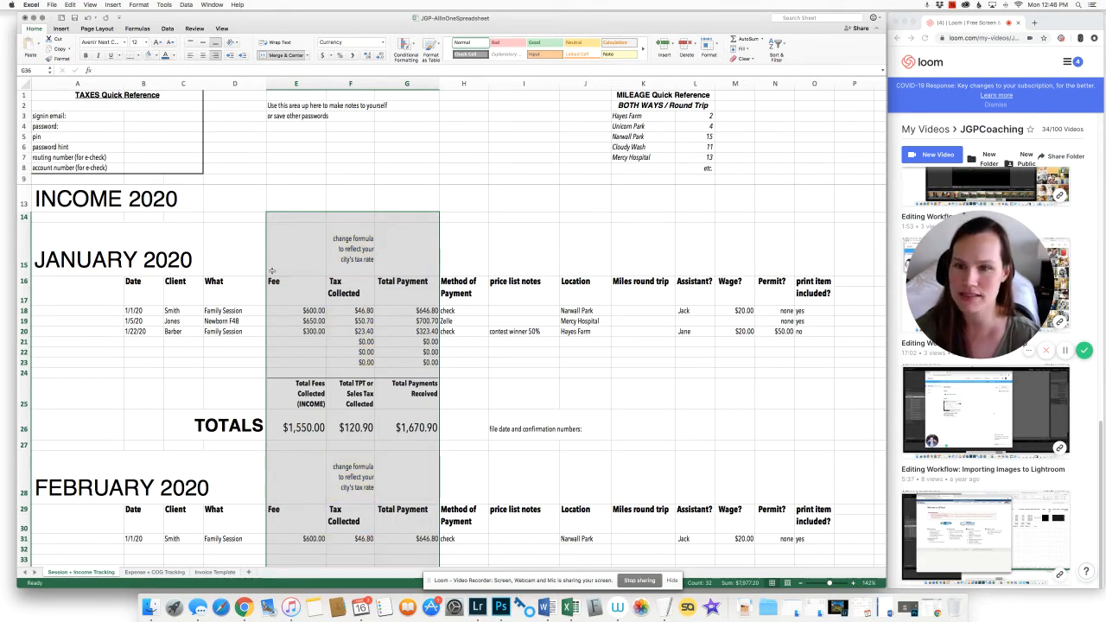
click(514, 246)
Delete the notes about changing the formula to the city's tax rate in F15 and F28.
click(355, 260)
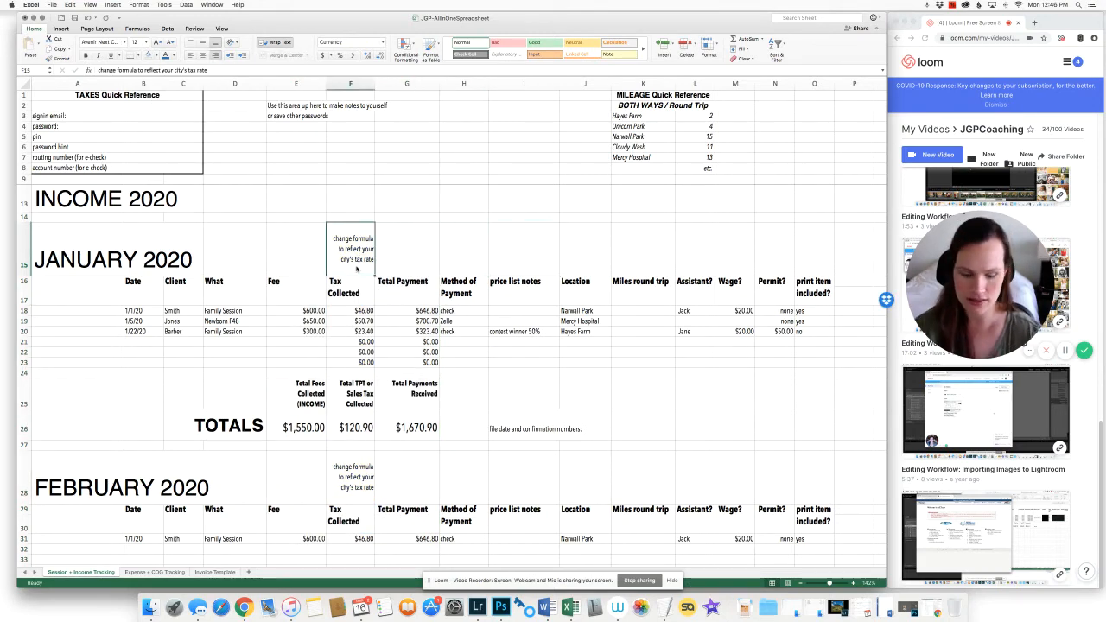
key(Delete)
scroll(354, 415, down, 1)
click(355, 415)
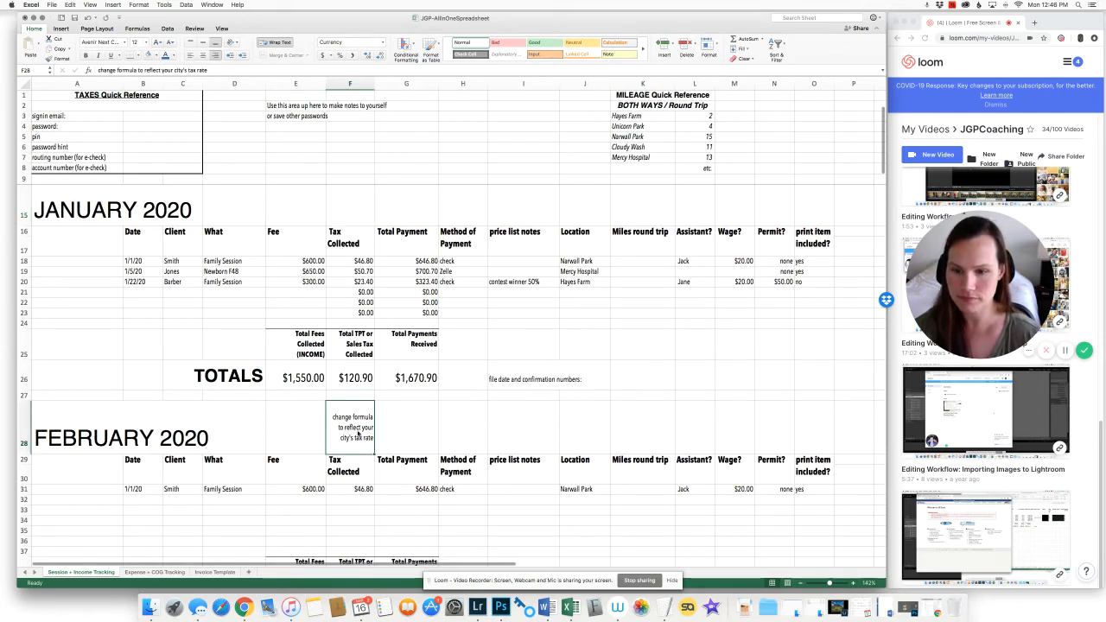
key(Delete)
scroll(409, 369, down, 1)
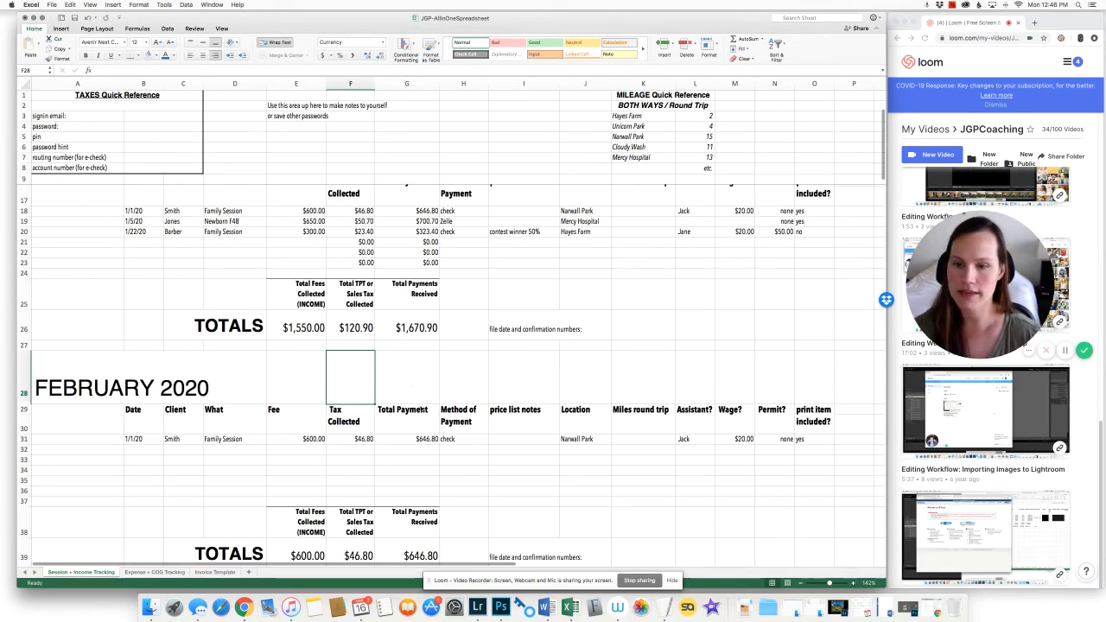
Set the first February entry's date to 2/5/20 and replace the client's name in row 31.
scroll(408, 368, down, 1)
click(143, 410)
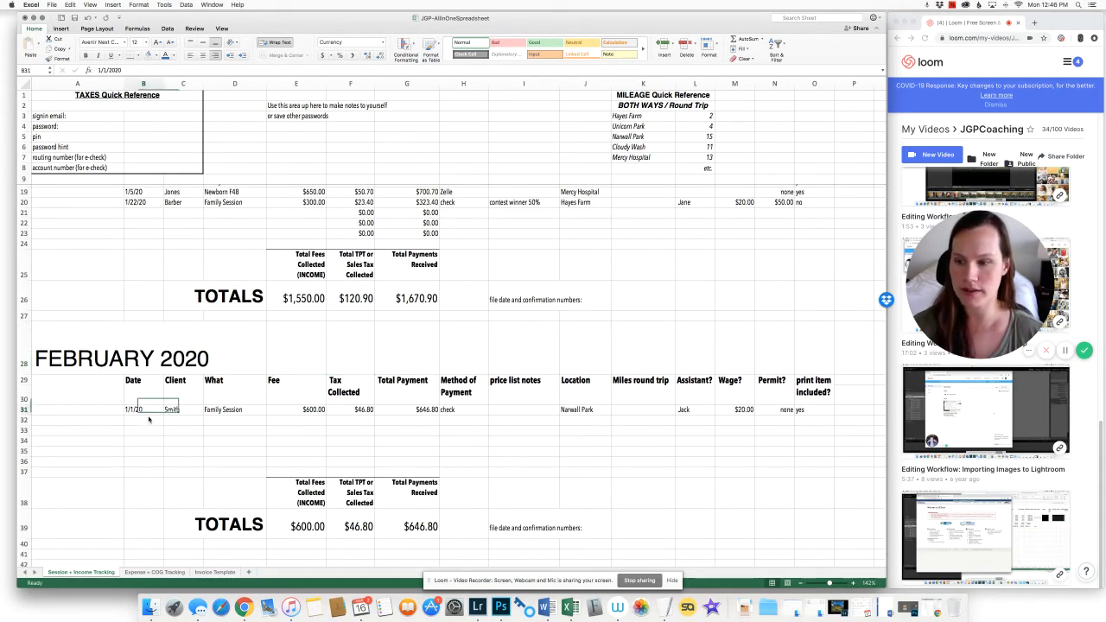
text(2/5/20)
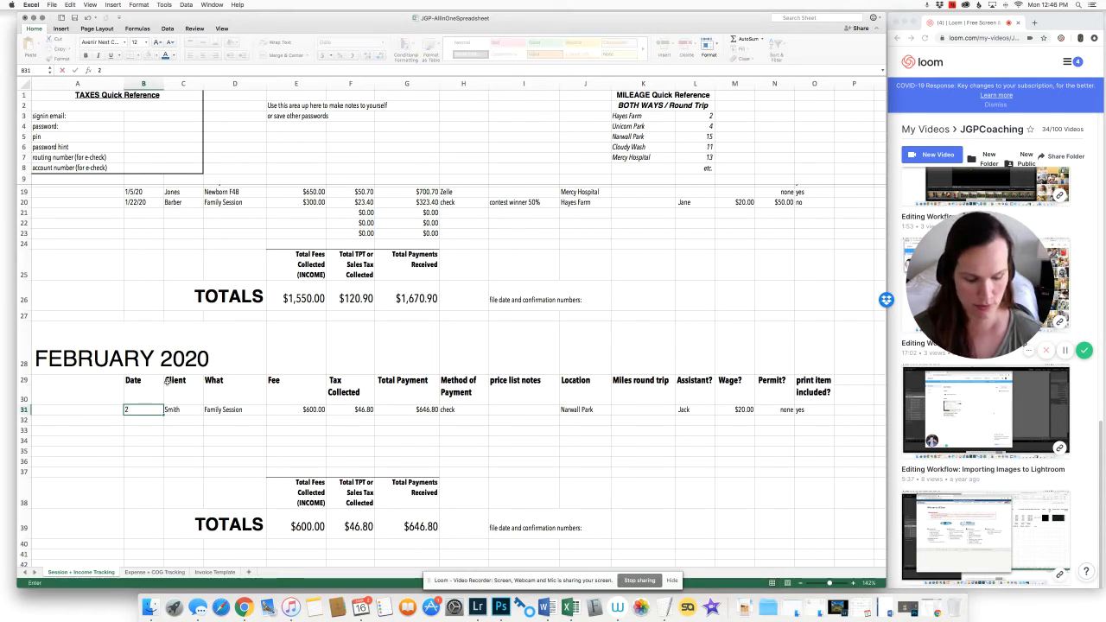
key(Tab)
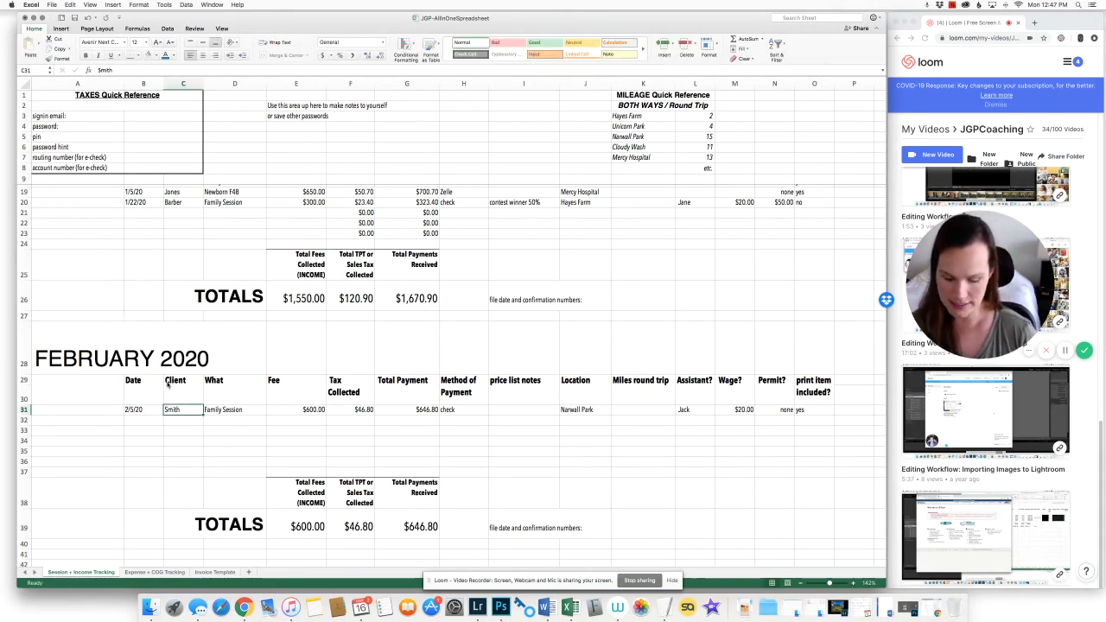
text(SOONER)
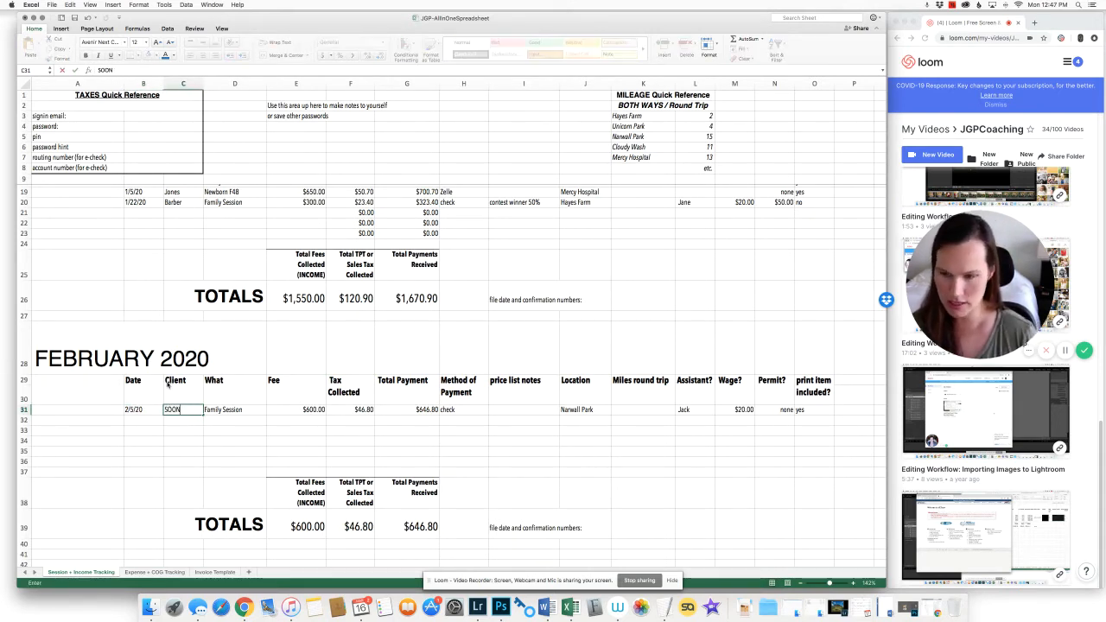
key(BackSpace)
key(BackSpace)
key(BackSpace)
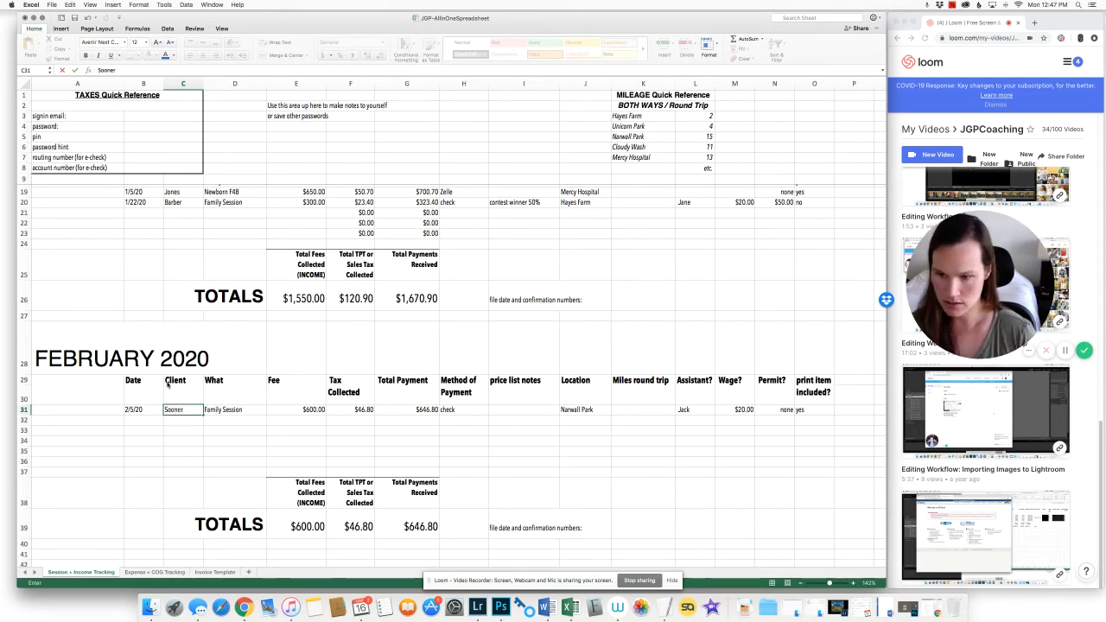
Set the Method of Payment of the first February entry to zelle.
key(Tab)
key(Tab)
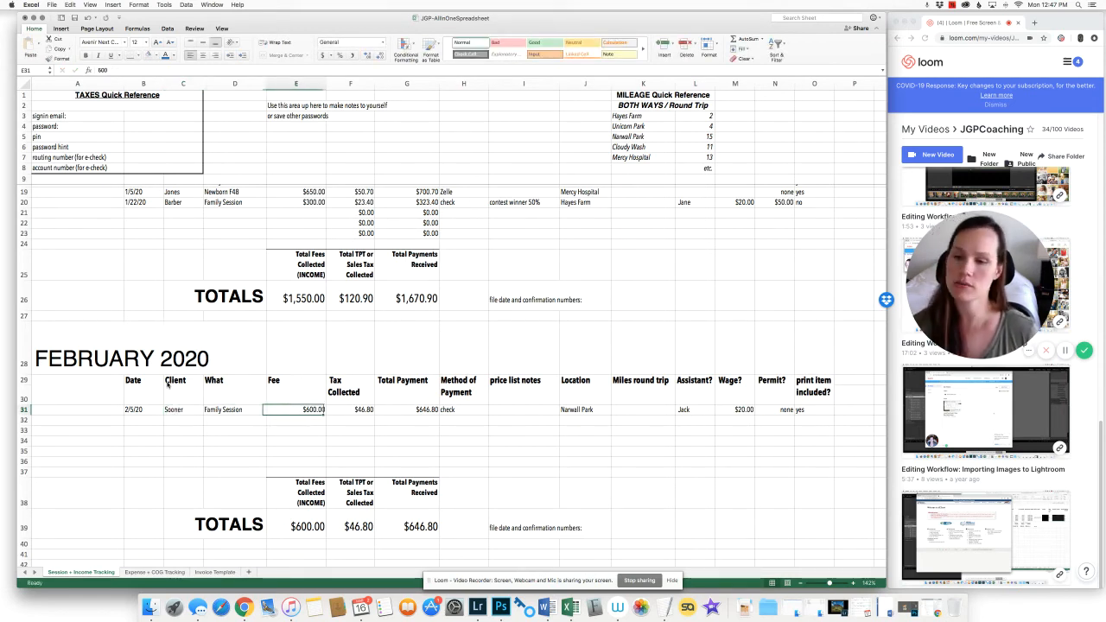
key(Tab)
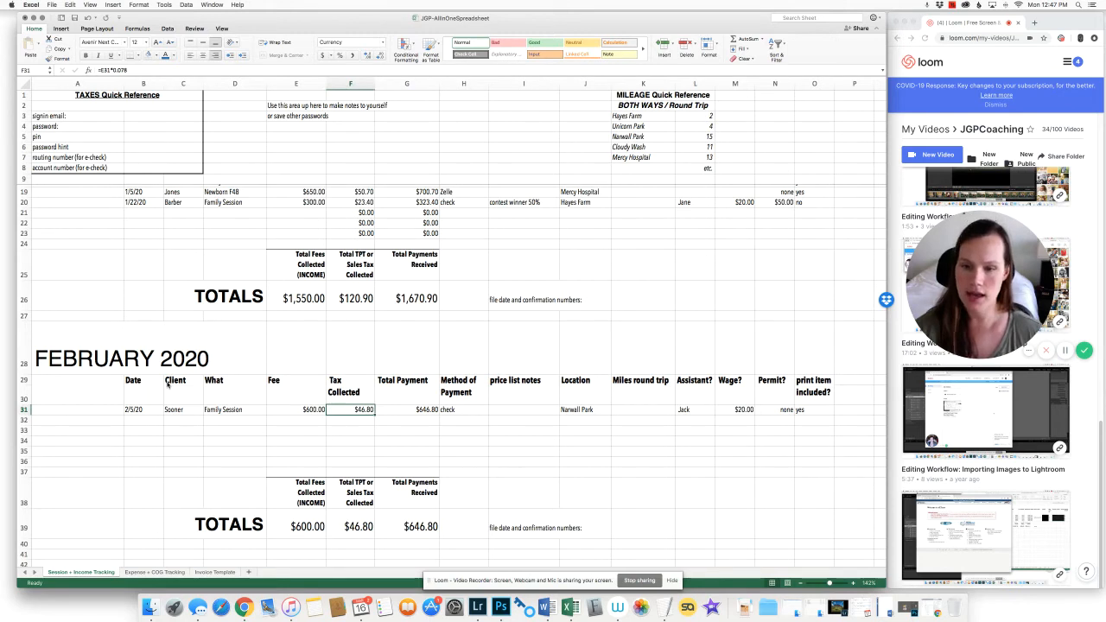
key(Tab)
key(Tab)
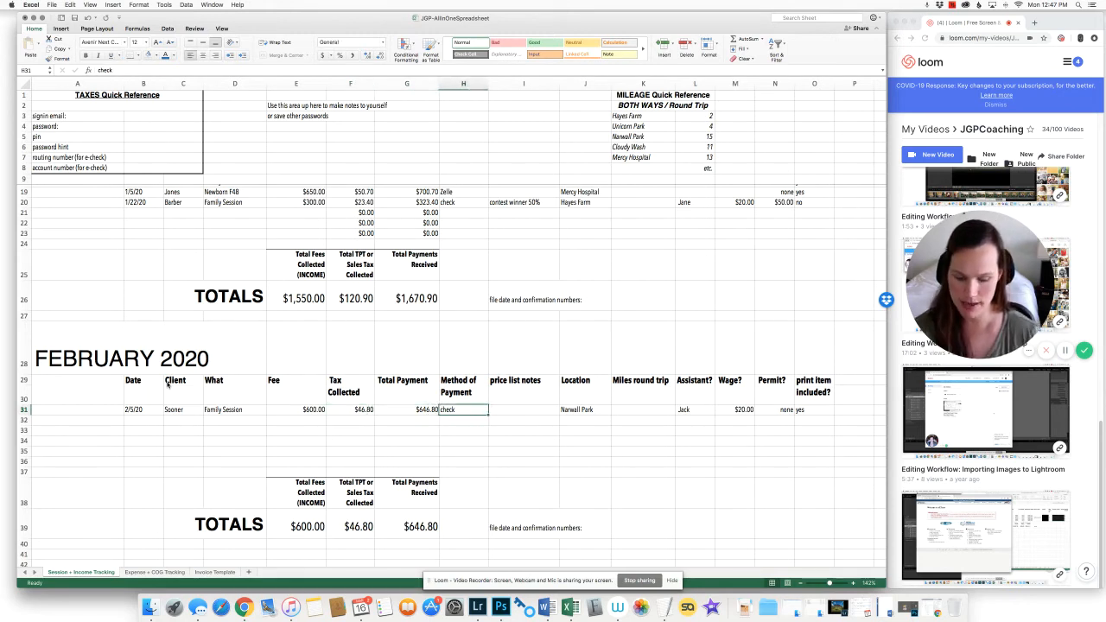
text(celle)
key(Tab)
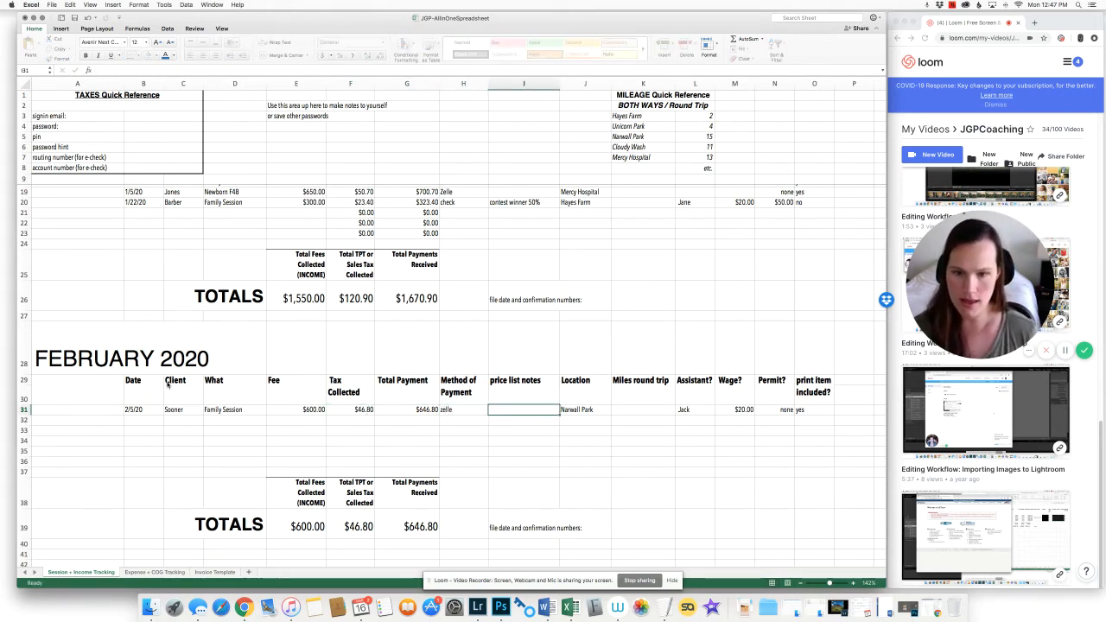
Set the first February entry's location to Unicorn Park and its round-trip miles to 4.
key(Tab)
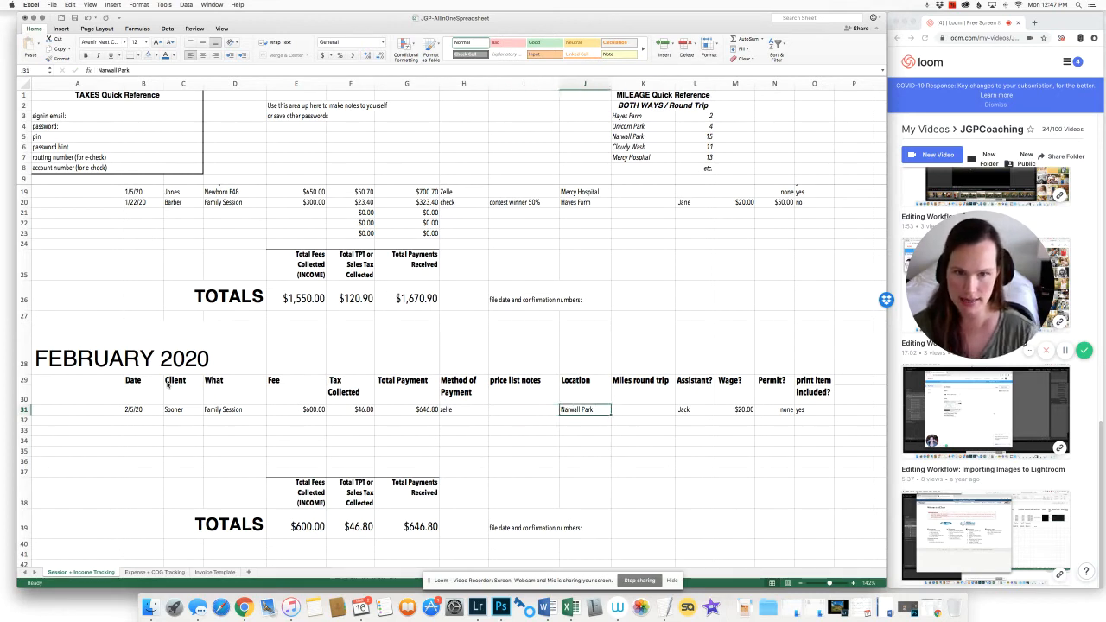
text(Unico)
text(ark)
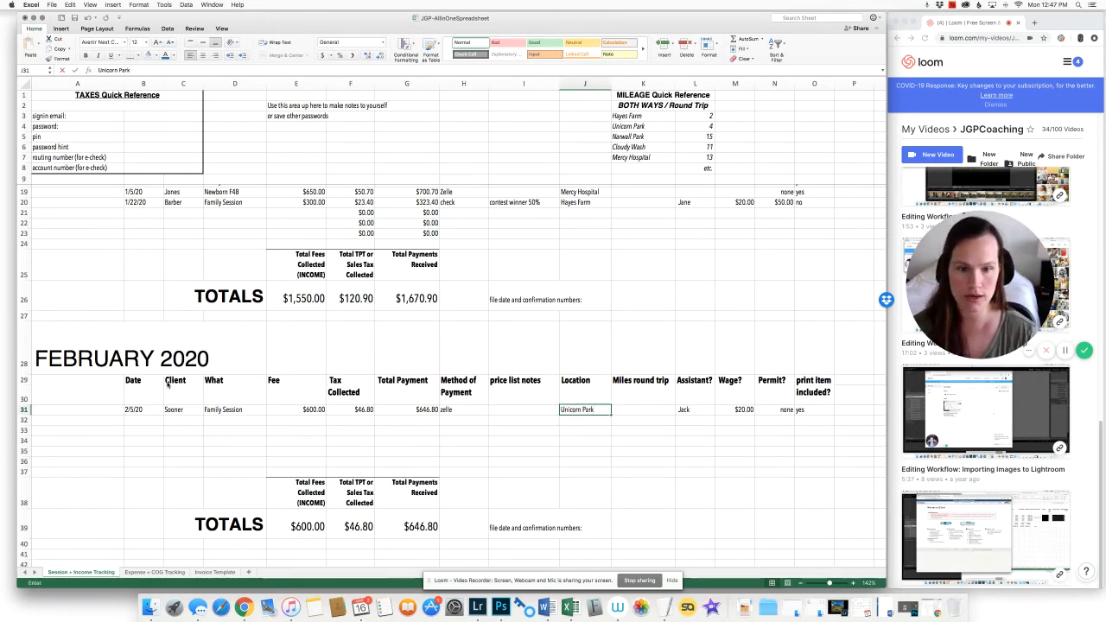
key(Tab)
text(4)
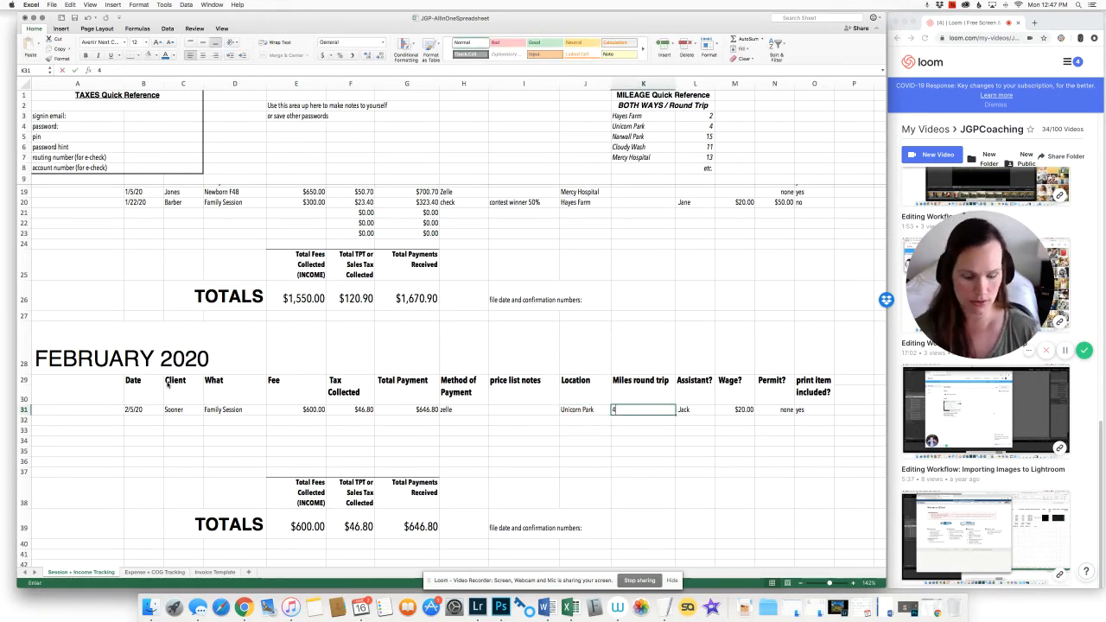
Clear the Assistant and Wage cells of the first February entry in row 31.
key(Tab)
key(Tab)
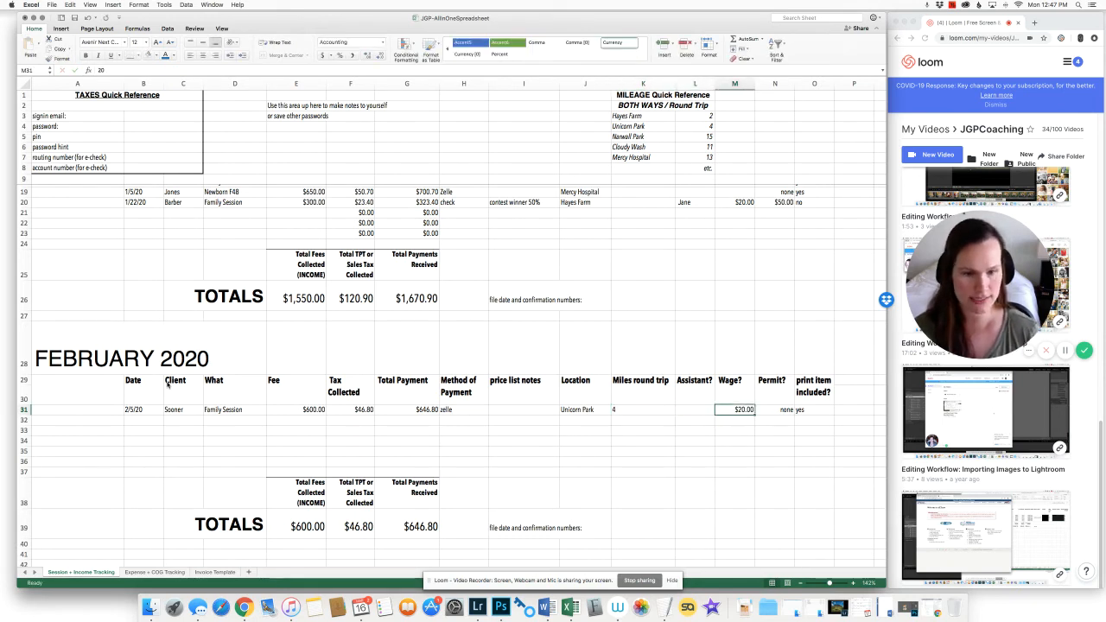
key(Tab)
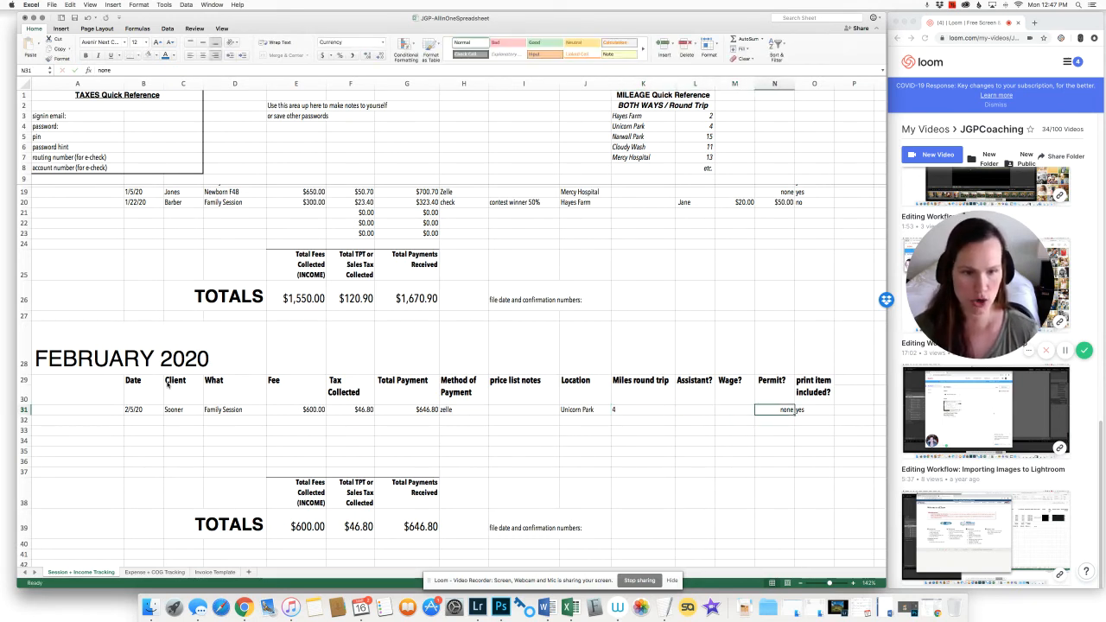
key(Tab)
key(Down)
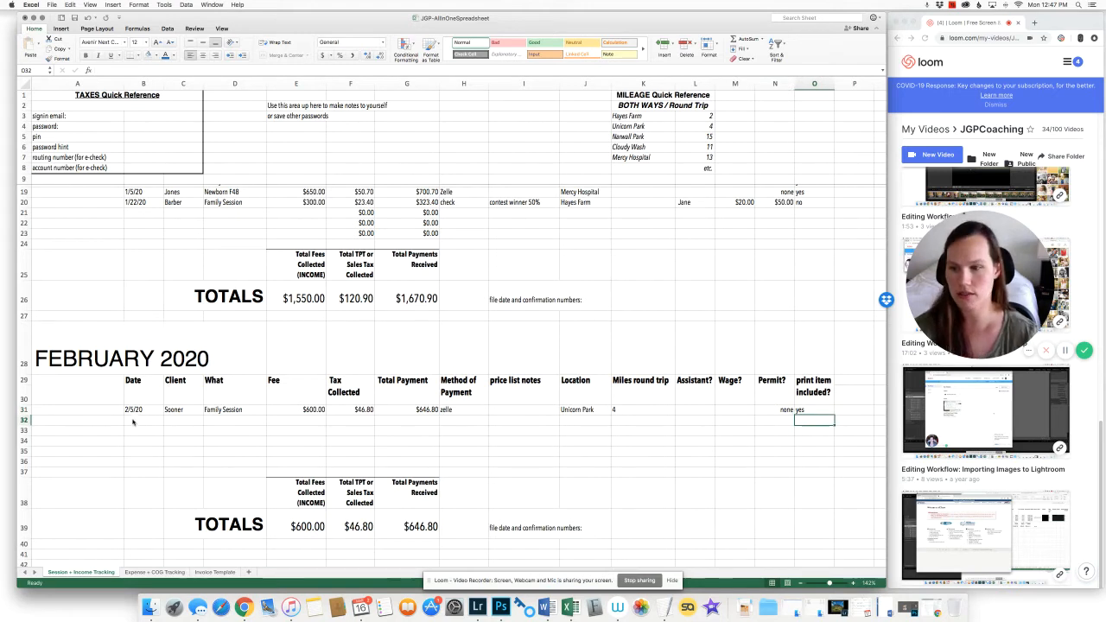
Start a second February entry in row 32 with the date 2/10/20 and the client's last name.
click(134, 421)
text(2/1)
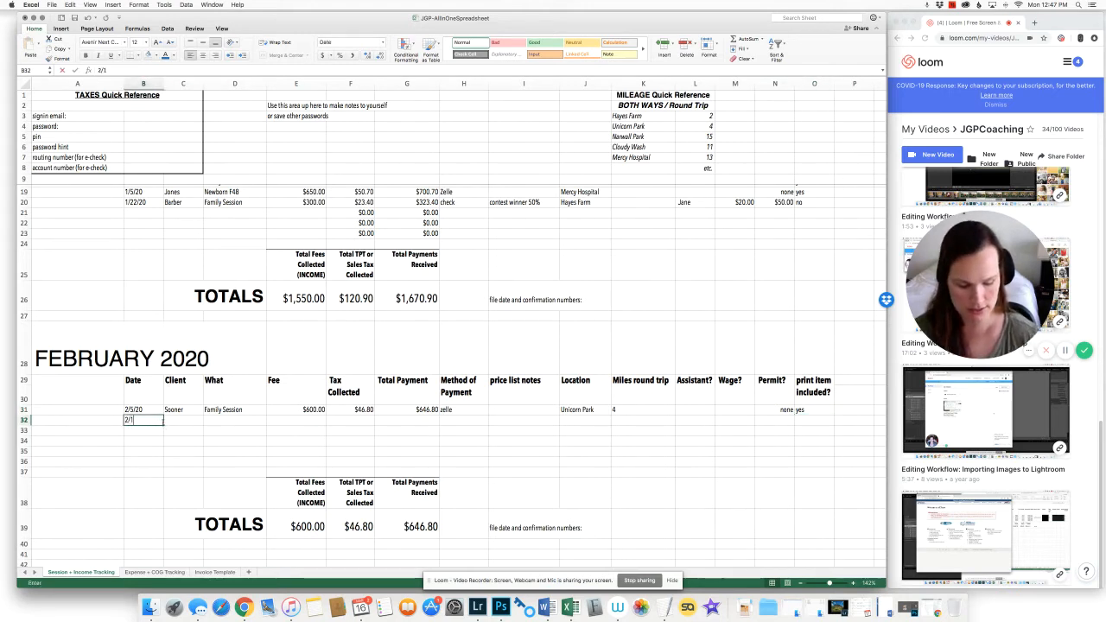
text(0/20)
key(Tab)
text(Wil)
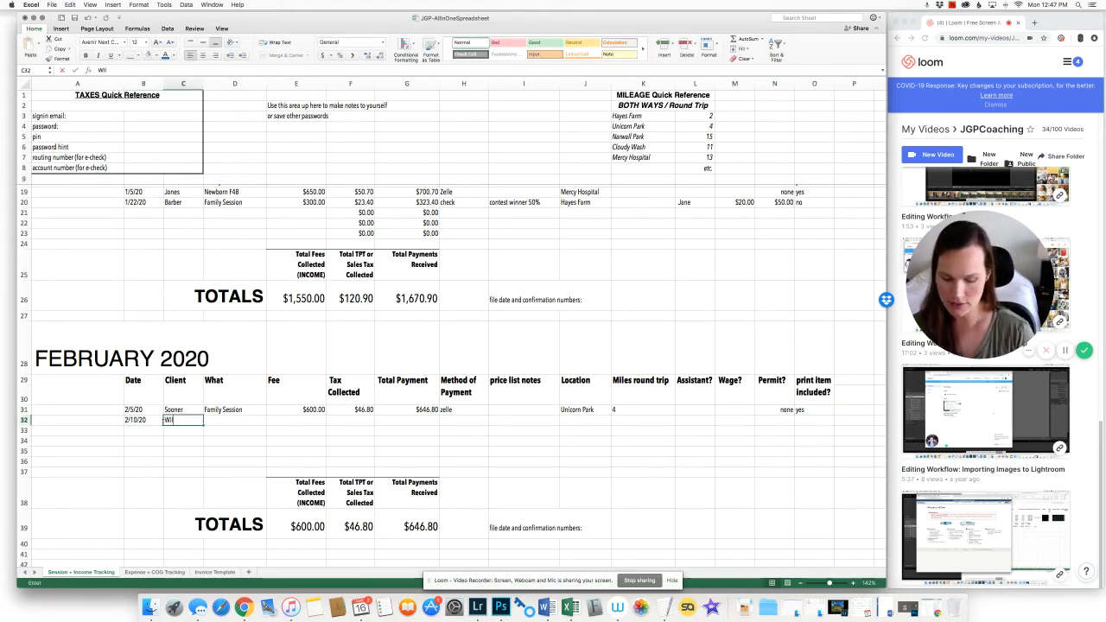
text(liams)
key(Tab)
Enter Newborn F48 as the session type and 650 as the fee for the second February entry.
text(Newb)
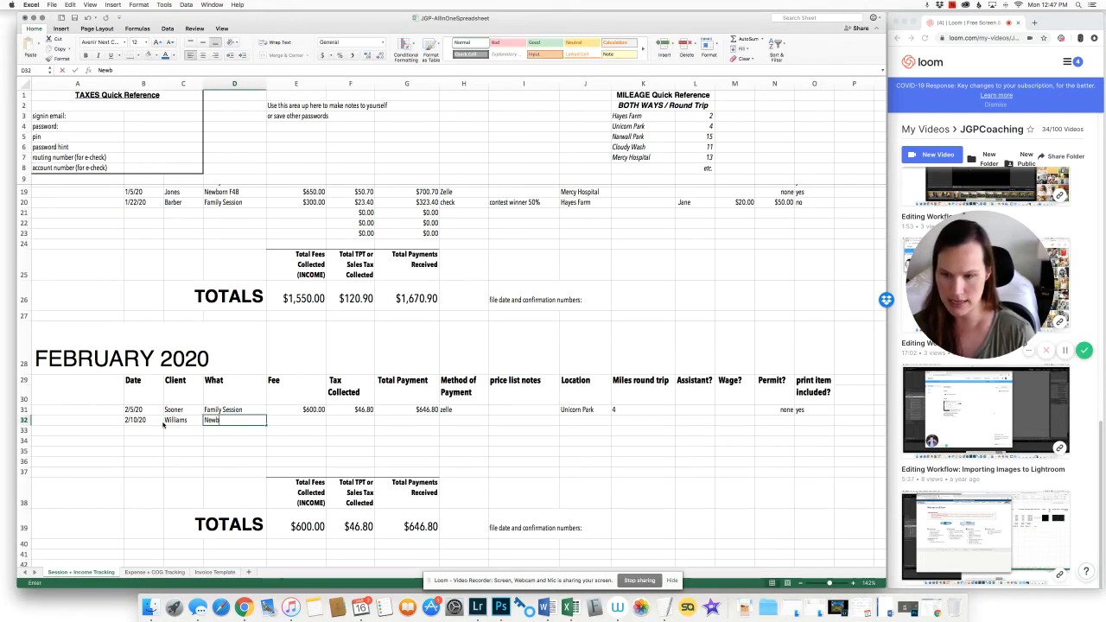
text(orn F48)
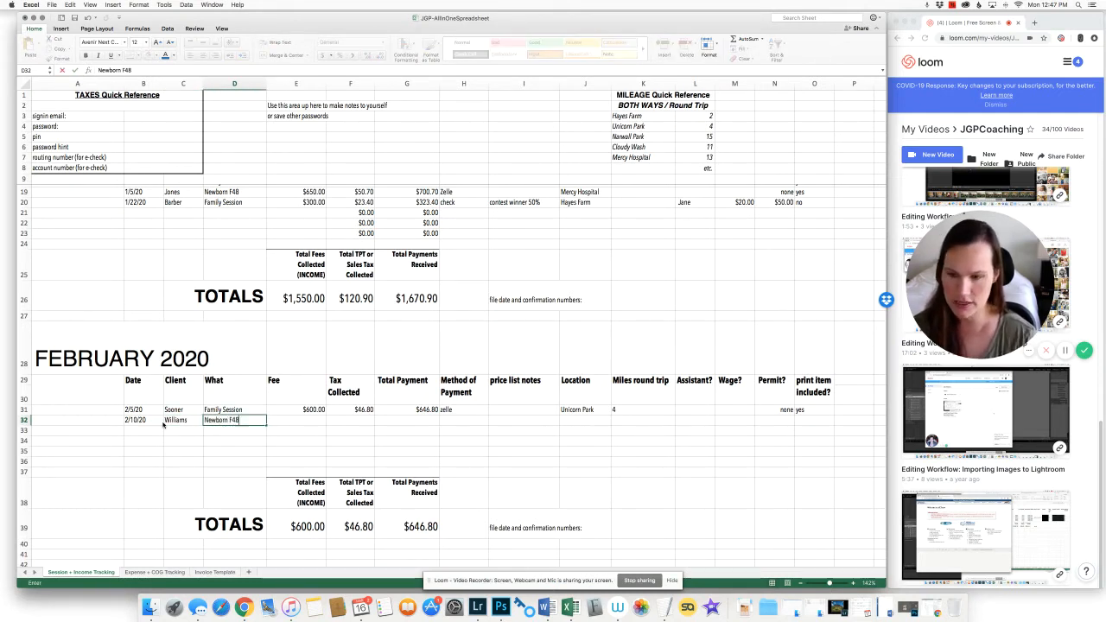
key(Tab)
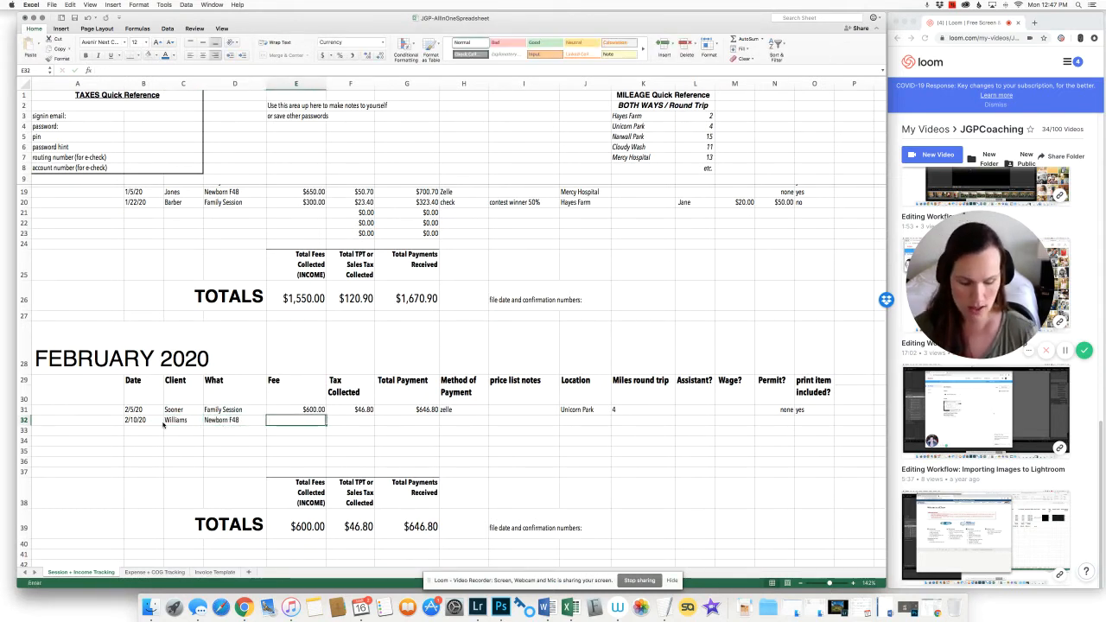
text(650)
key(Tab)
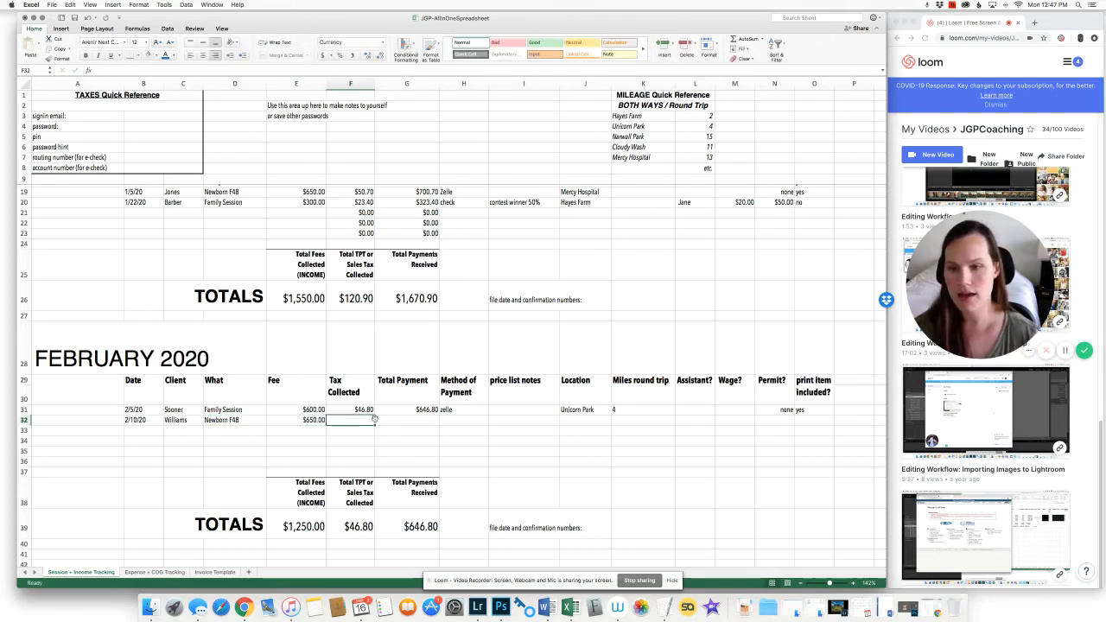
Fill the Tax Collected and Total Payment formulas of the first February entry down through row 36.
click(356, 408)
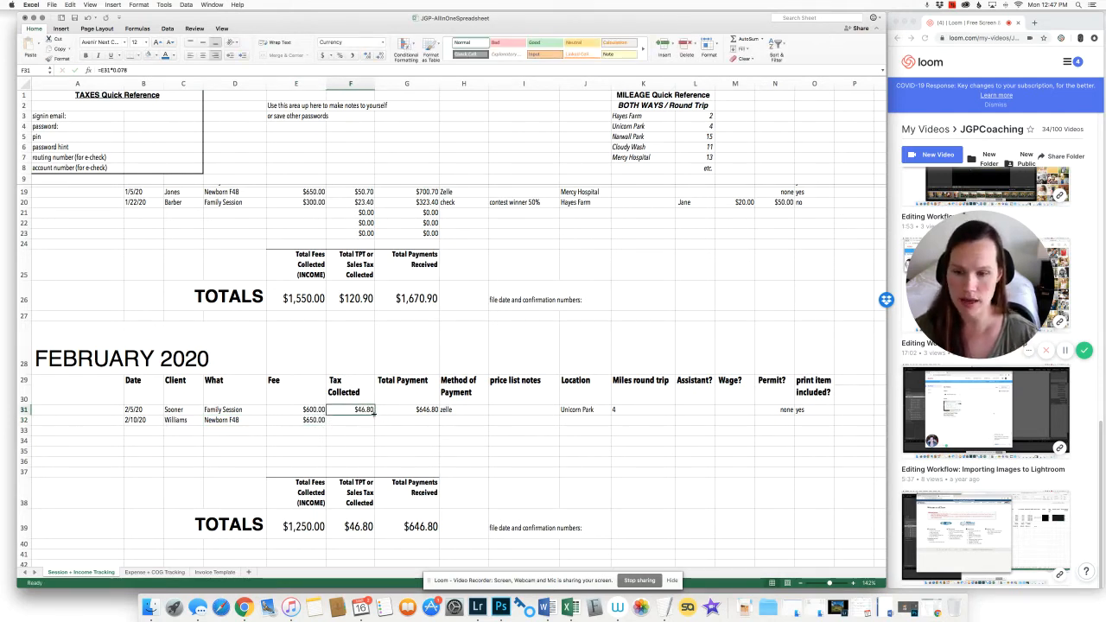
drag(375, 414, 377, 467)
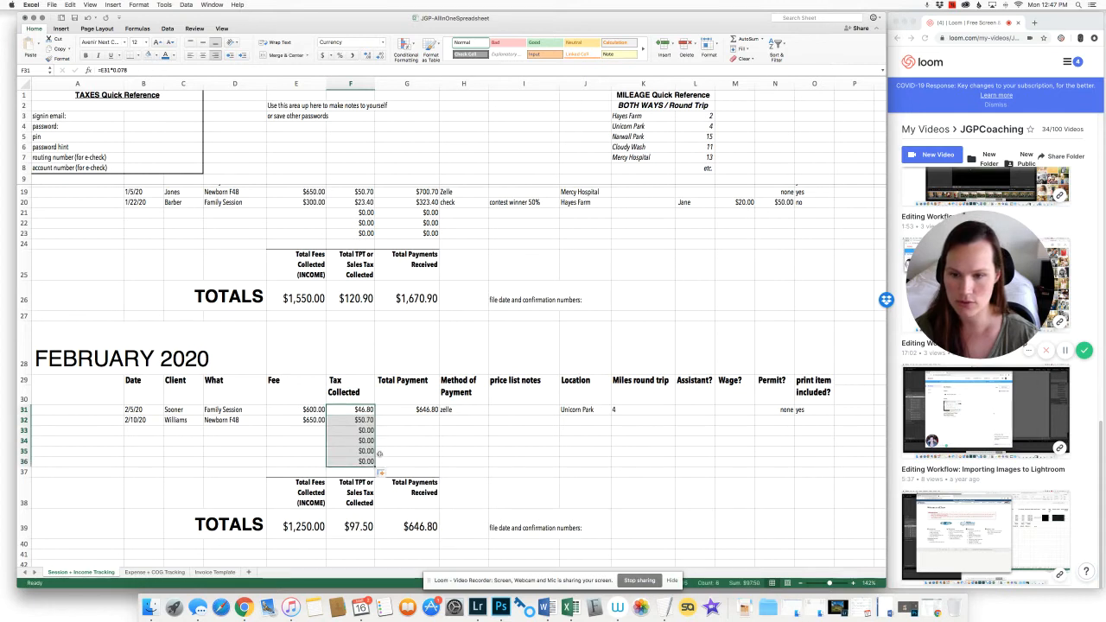
click(429, 410)
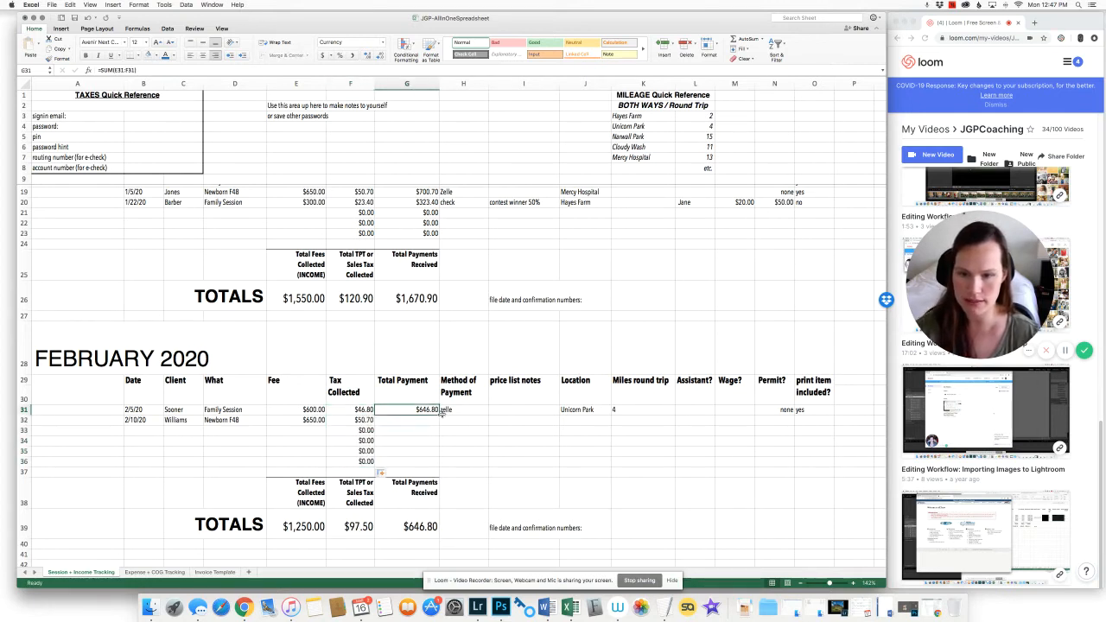
drag(439, 415, 437, 464)
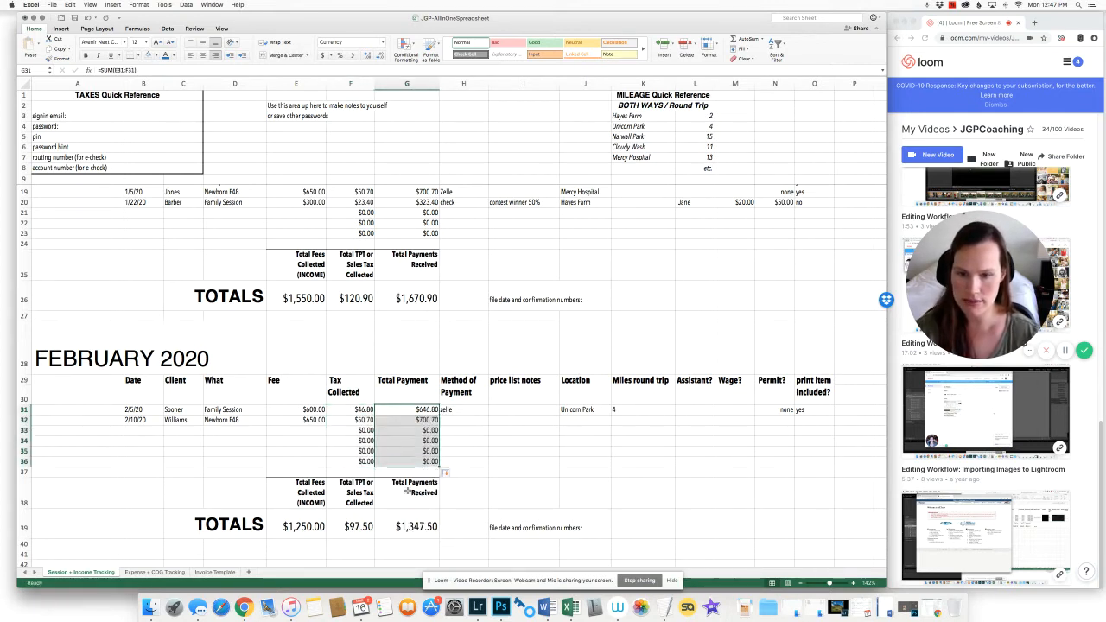
For the second February entry in row 32, enter check as payment method, Mercy Hospital as location and 13 round-trip miles.
click(463, 420)
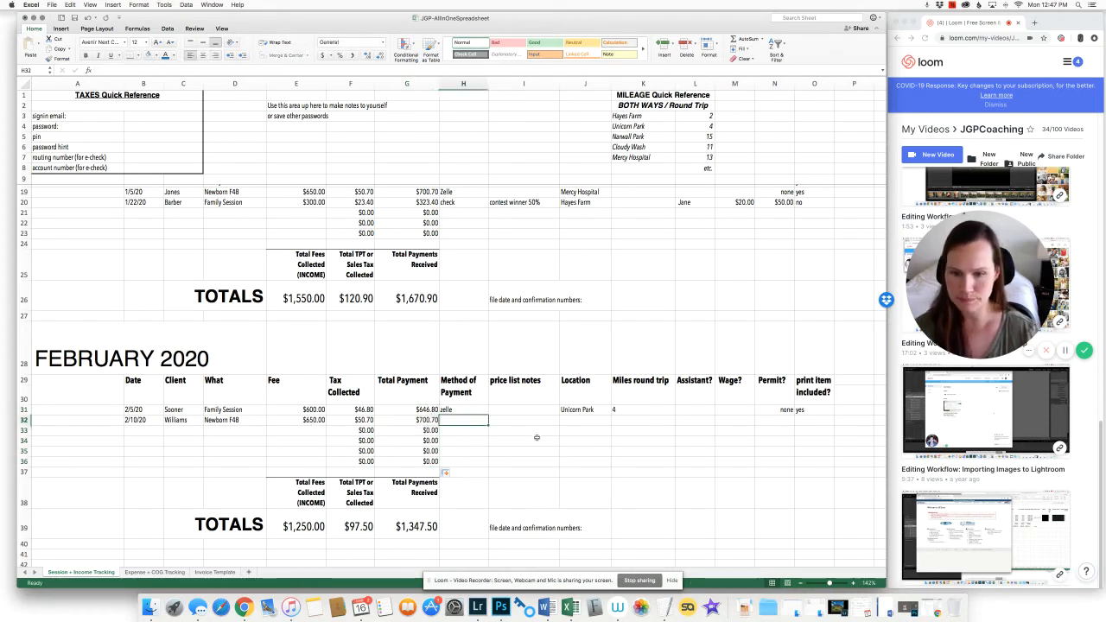
text(check)
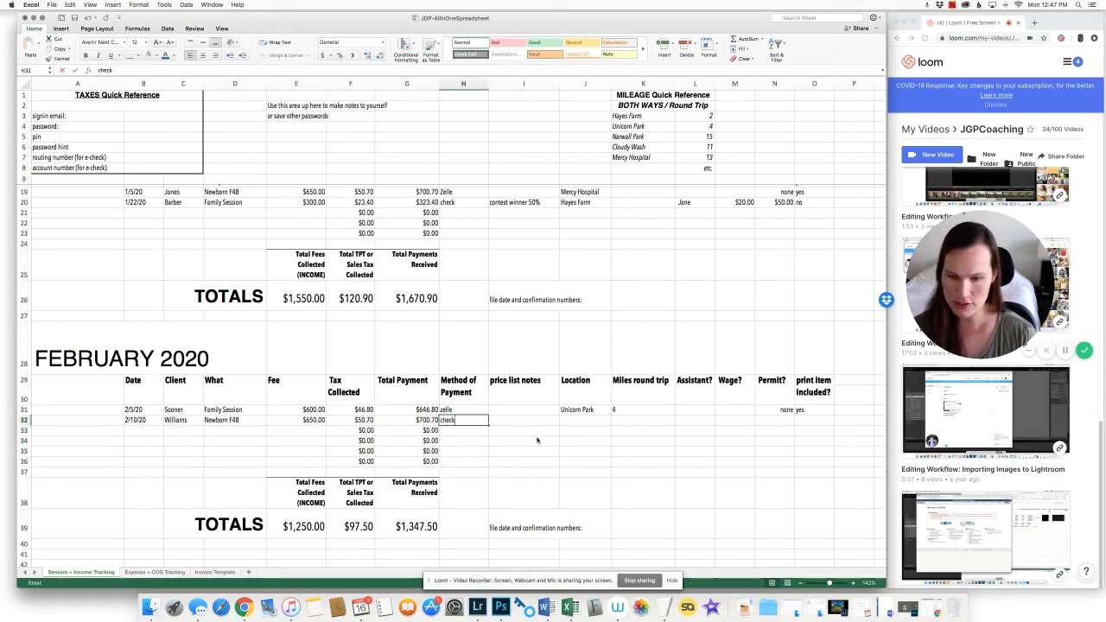
key(Tab)
key(Tab)
text(Mer)
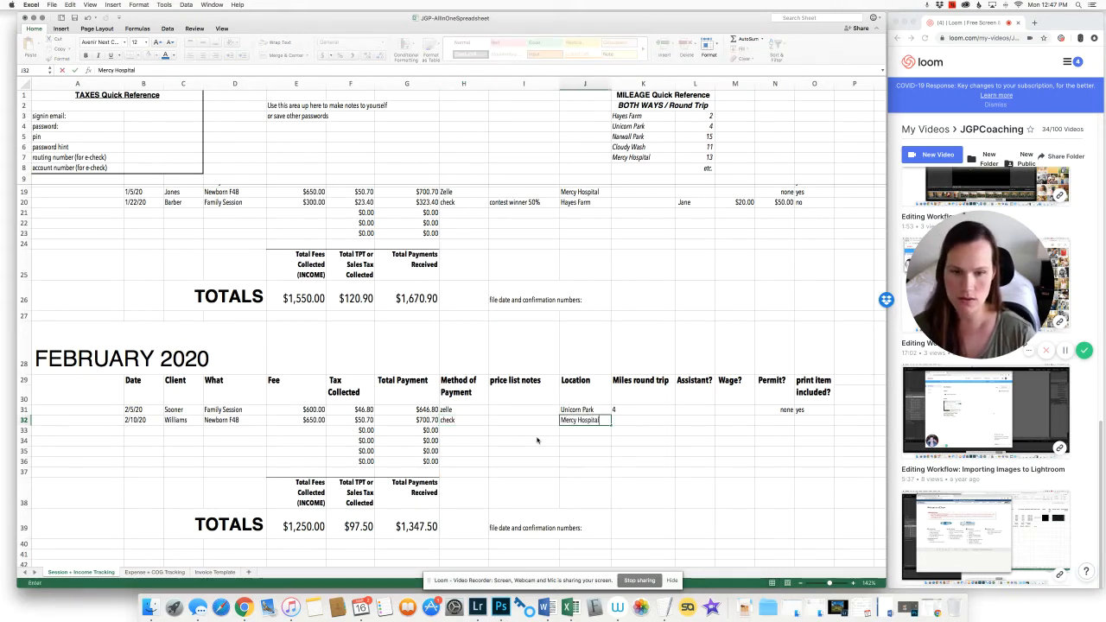
key(Tab)
text(13)
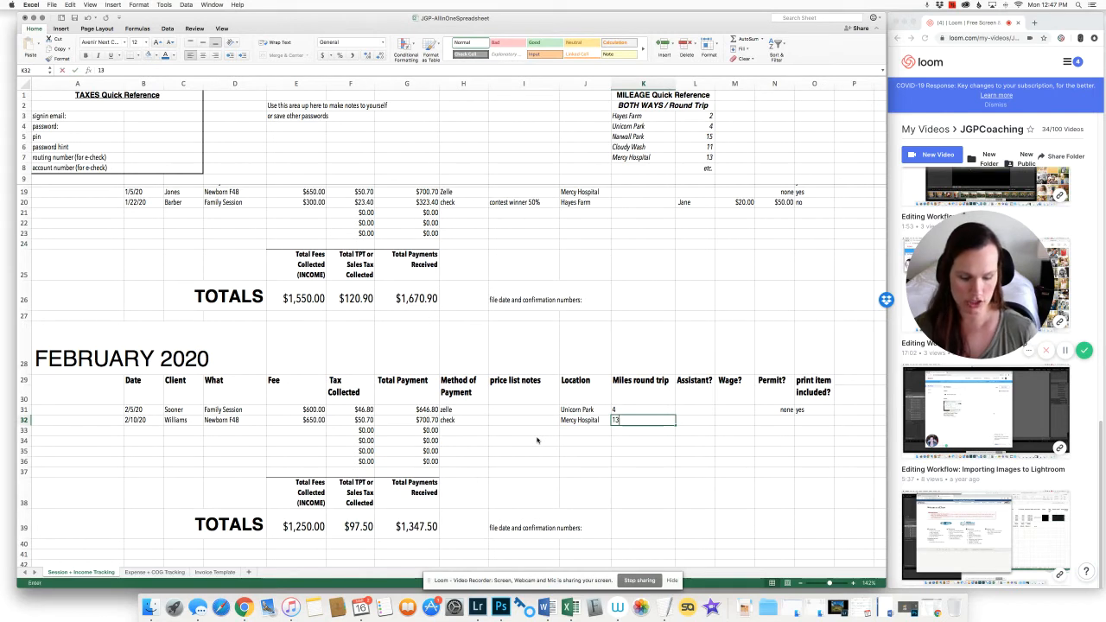
key(Tab)
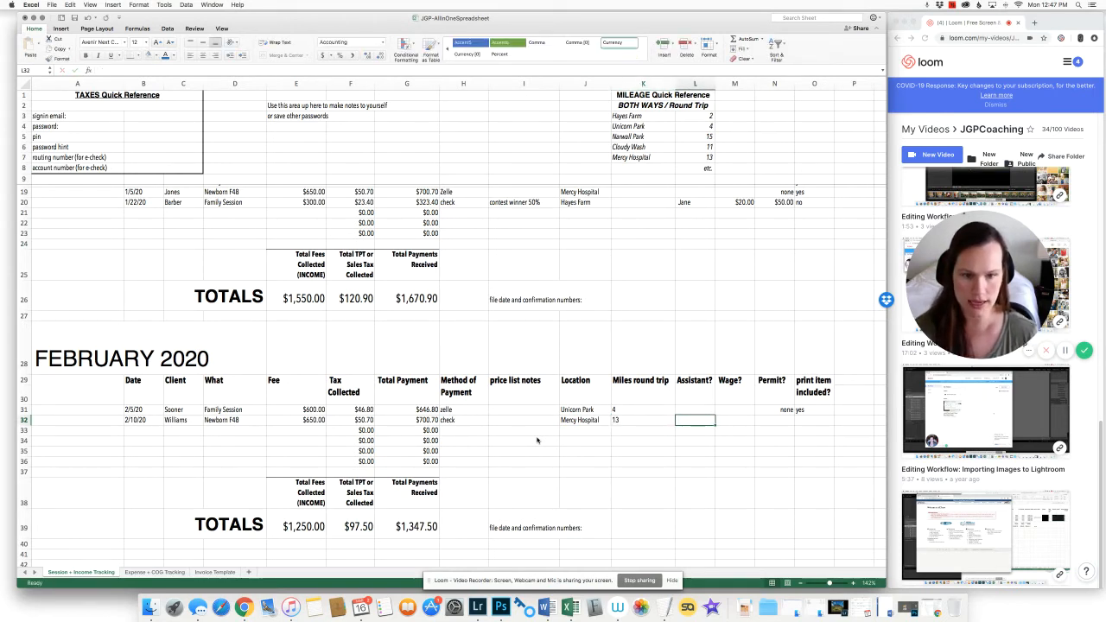
Mark the print item as included with yes for the second February entry, leaving assistant, wage and permit blank.
key(Tab)
key(Tab)
key(Tab)
text(y)
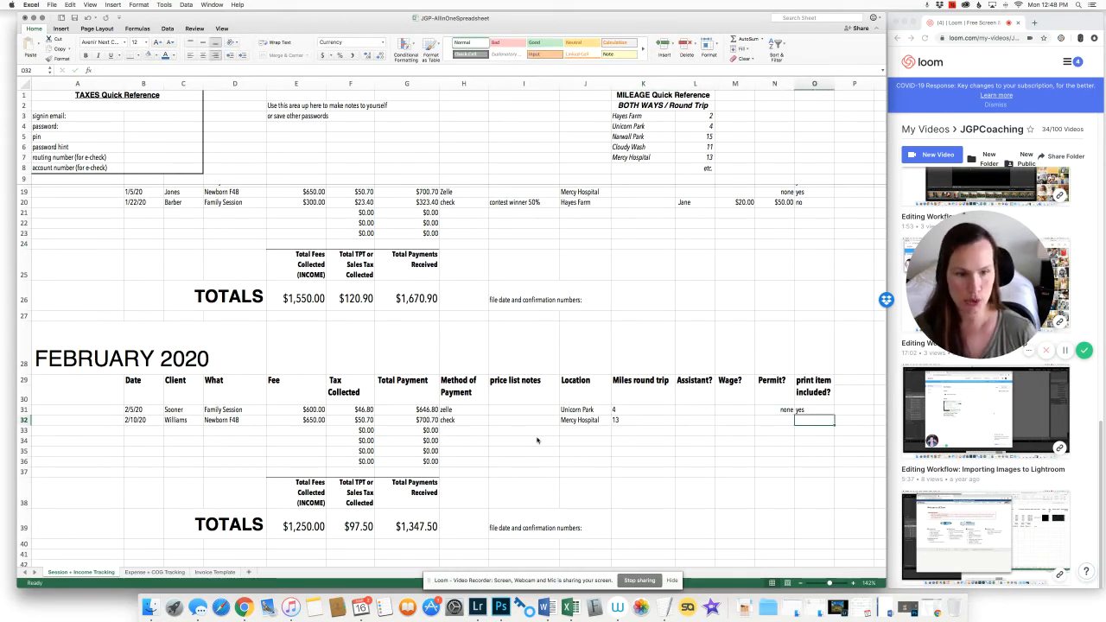
key(Return)
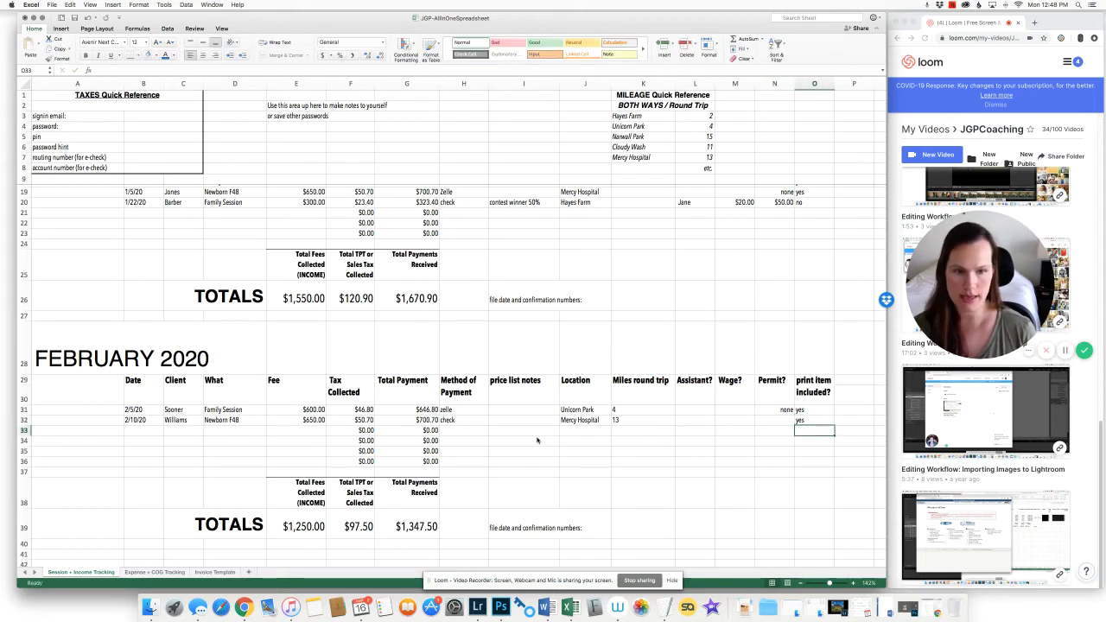
Start a third February entry in row 33 with the date 2/14/20 and the client's last name.
key(Left)
key(Left)
key(Left)
key(Left)
key(Left)
key(Left)
key(Left)
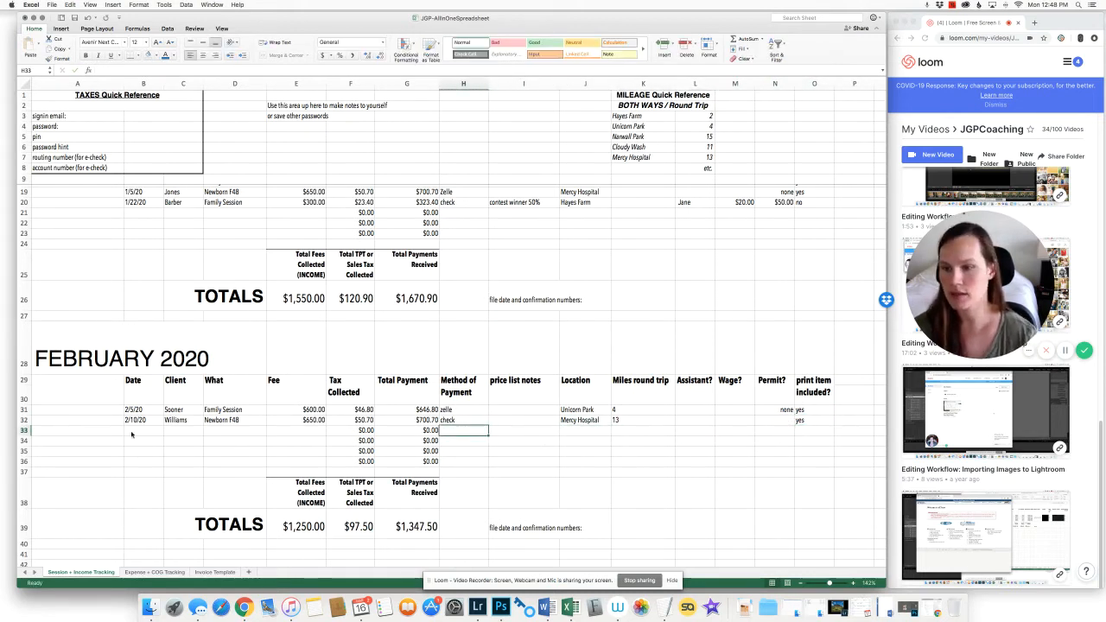
click(131, 434)
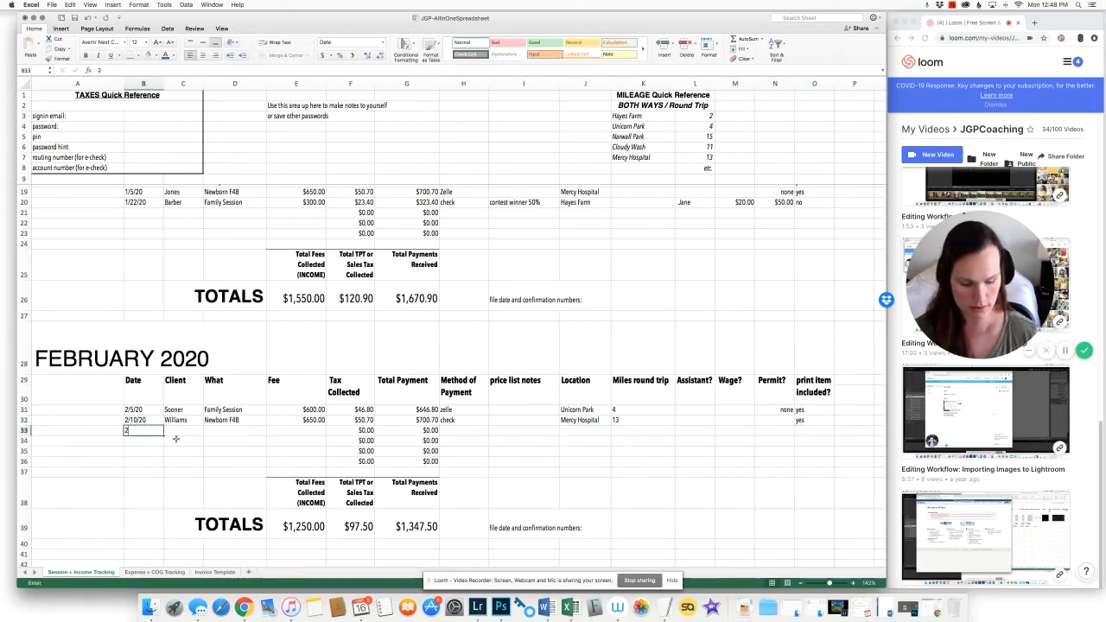
text(2/14)
key(Tab)
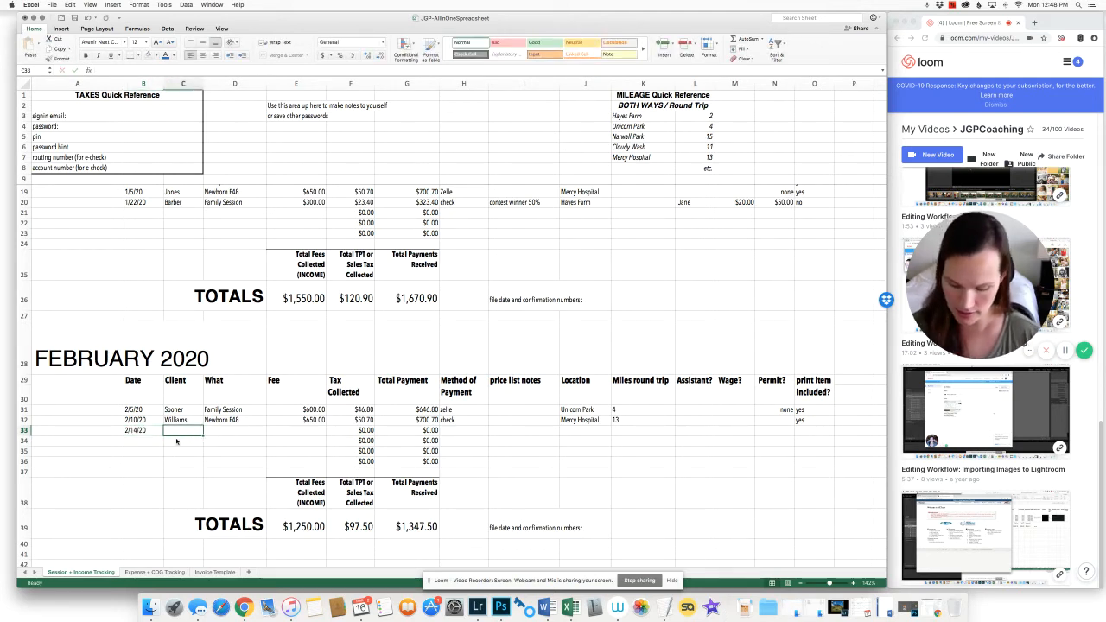
text(Barber)
key(Tab)
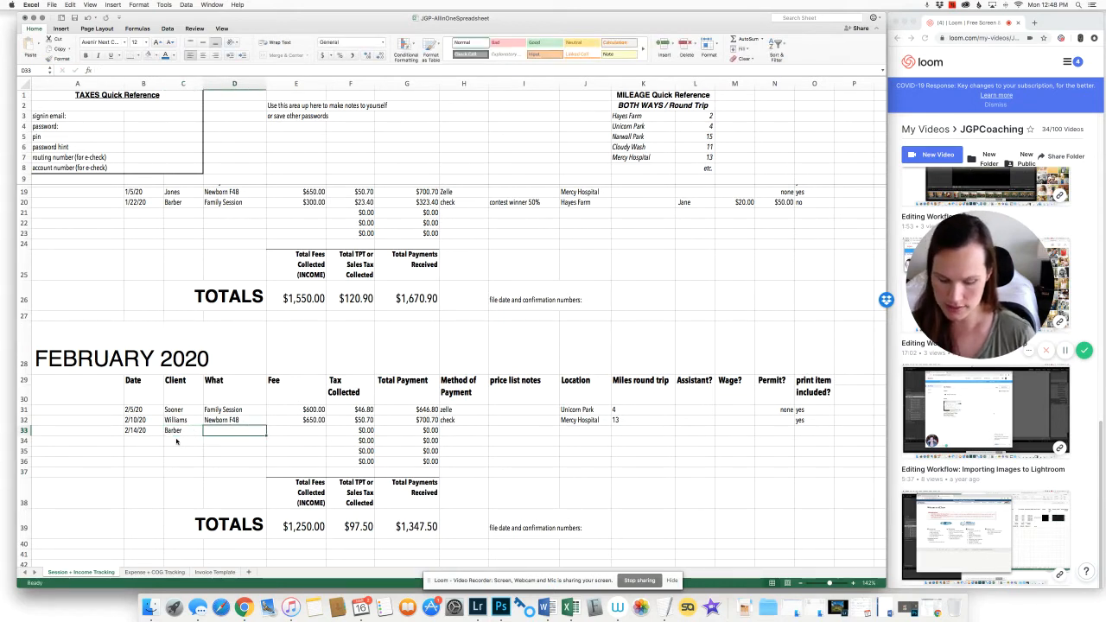
Enter Kids Only as the session type and 300 as the fee for the third February entry.
text(Kids Only)
key(Tab)
text(300)
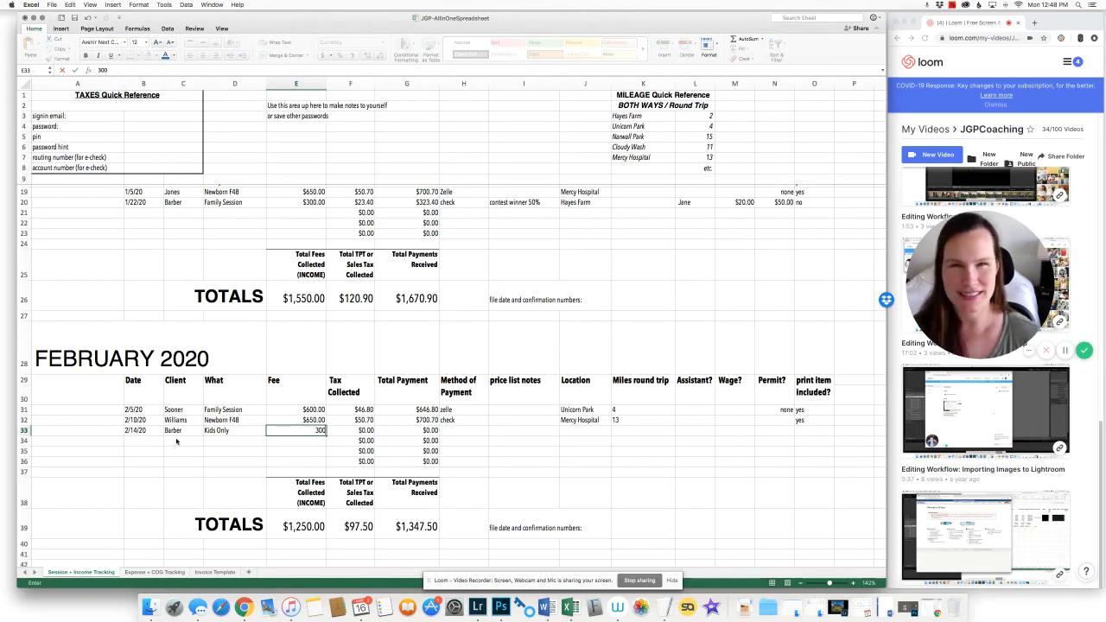
key(shift+Tab)
key(Tab)
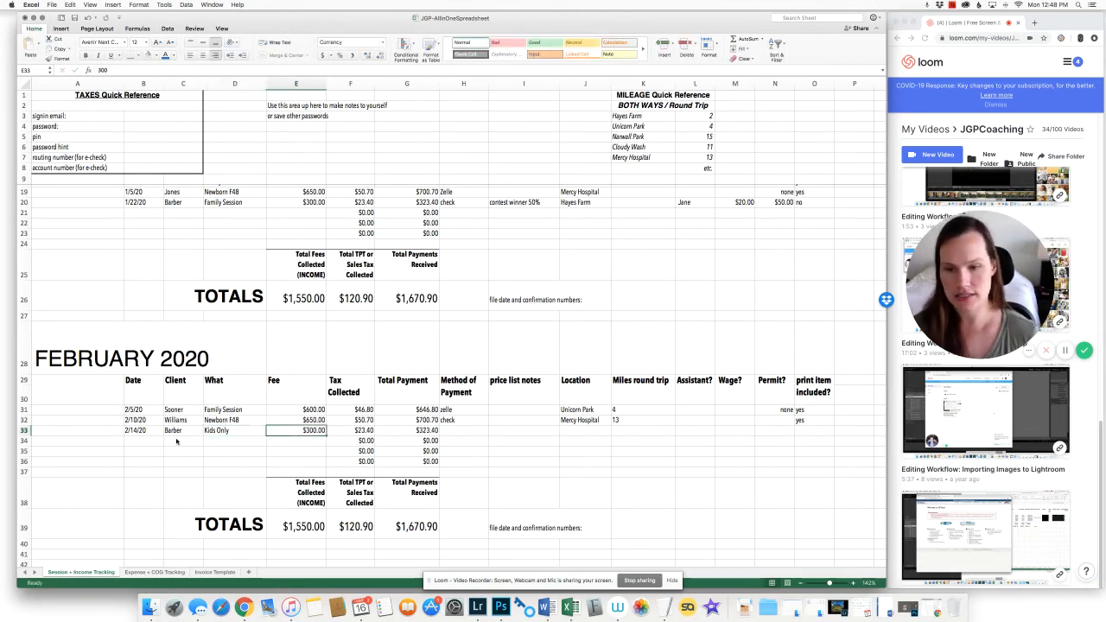
Set the third February entry's method of payment to cash and its location to neighborhood.
key(Tab)
key(Tab)
key(Tab)
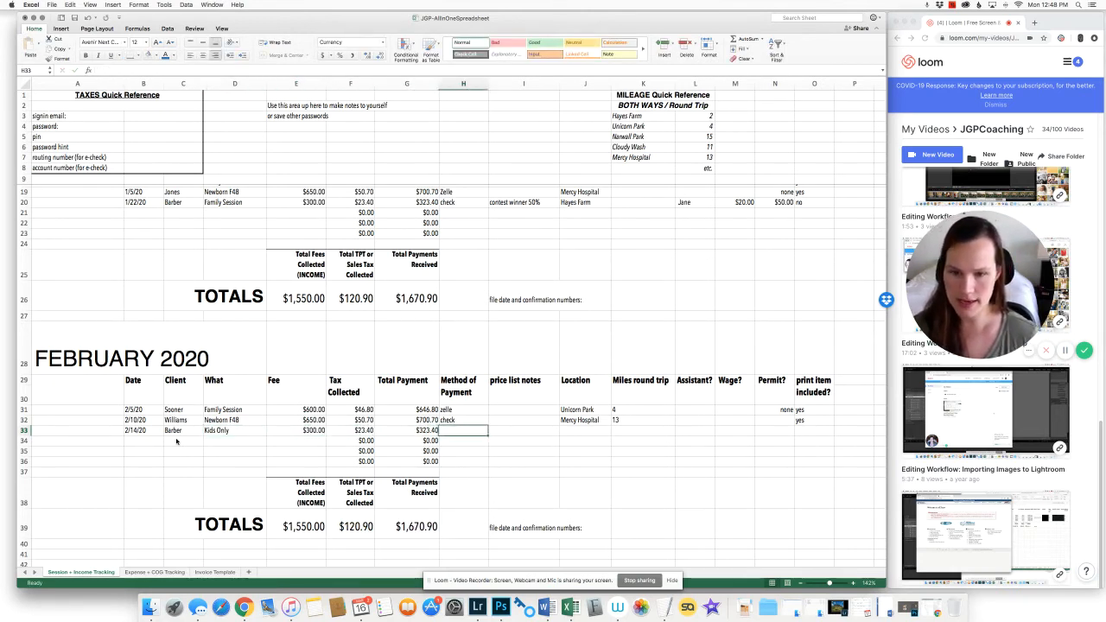
text(cash)
key(Tab)
key(Tab)
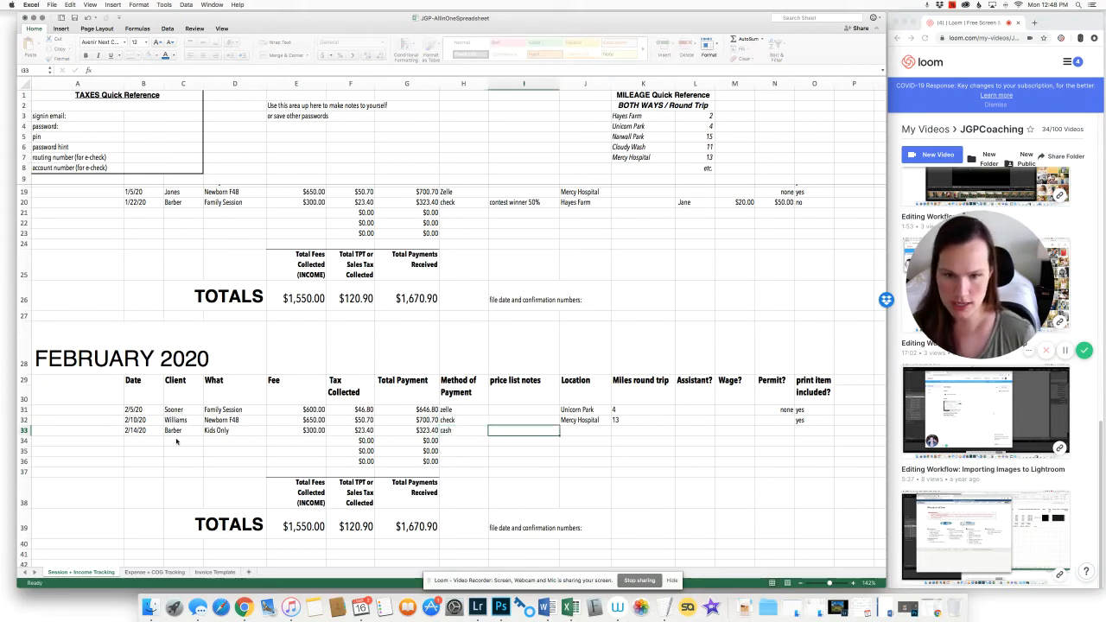
text(neighb)
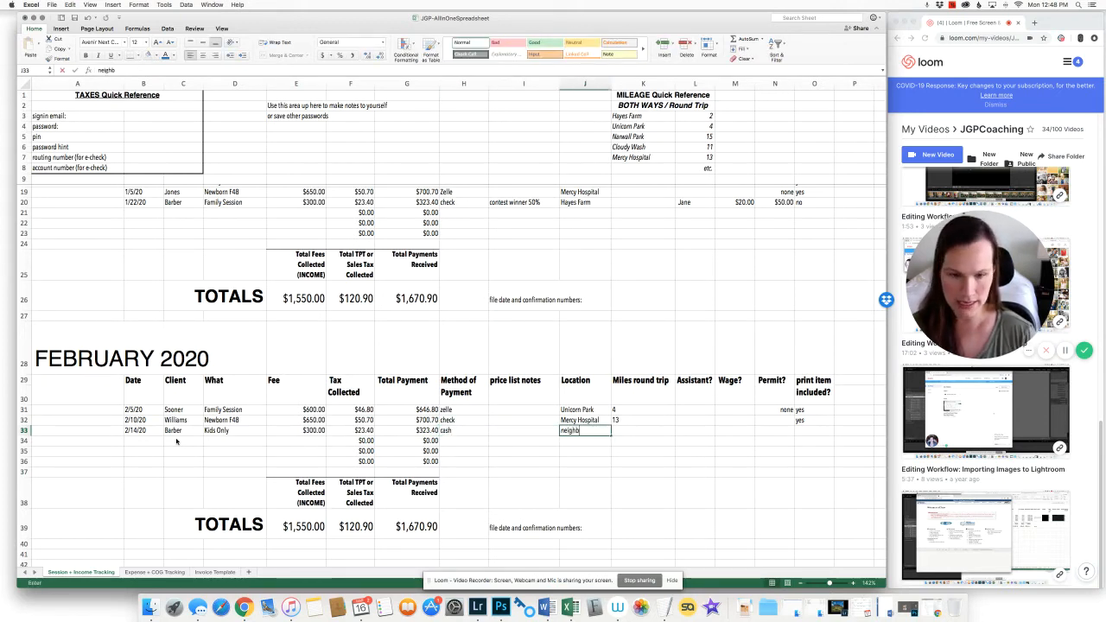
text(orhood)
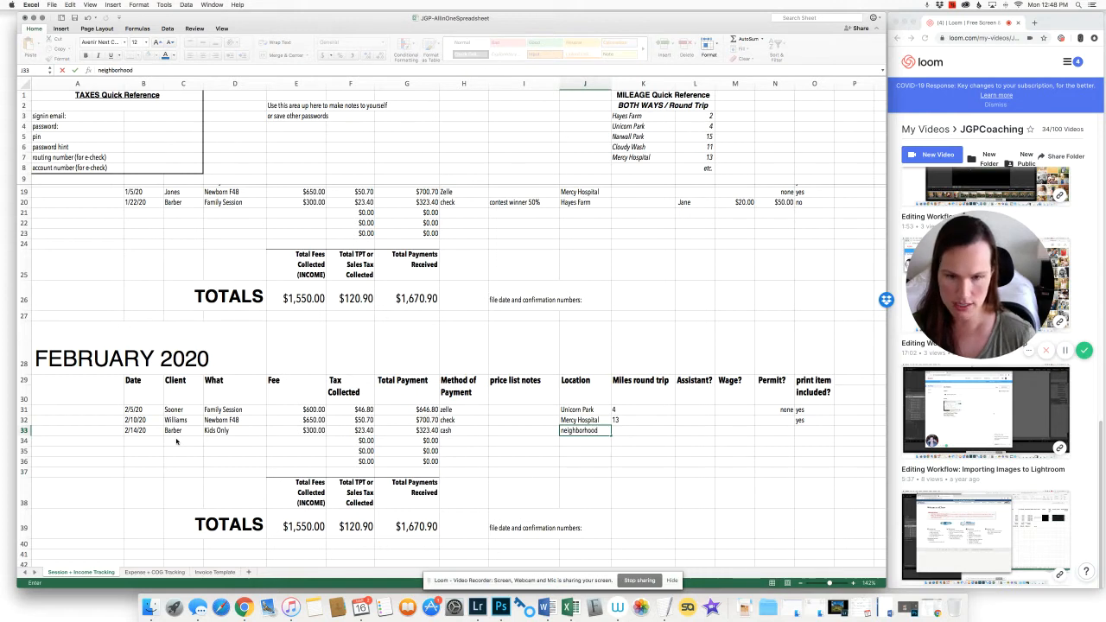
Add the price list note "*seasonal minis" to the third February entry.
key(shift+Tab)
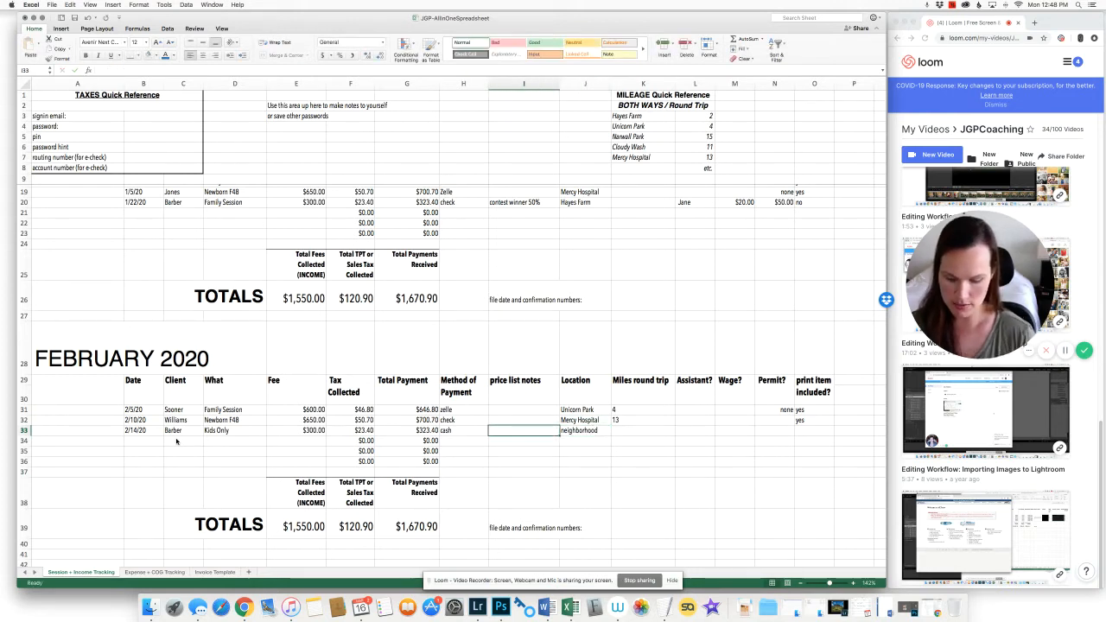
text(*seasonal minis)
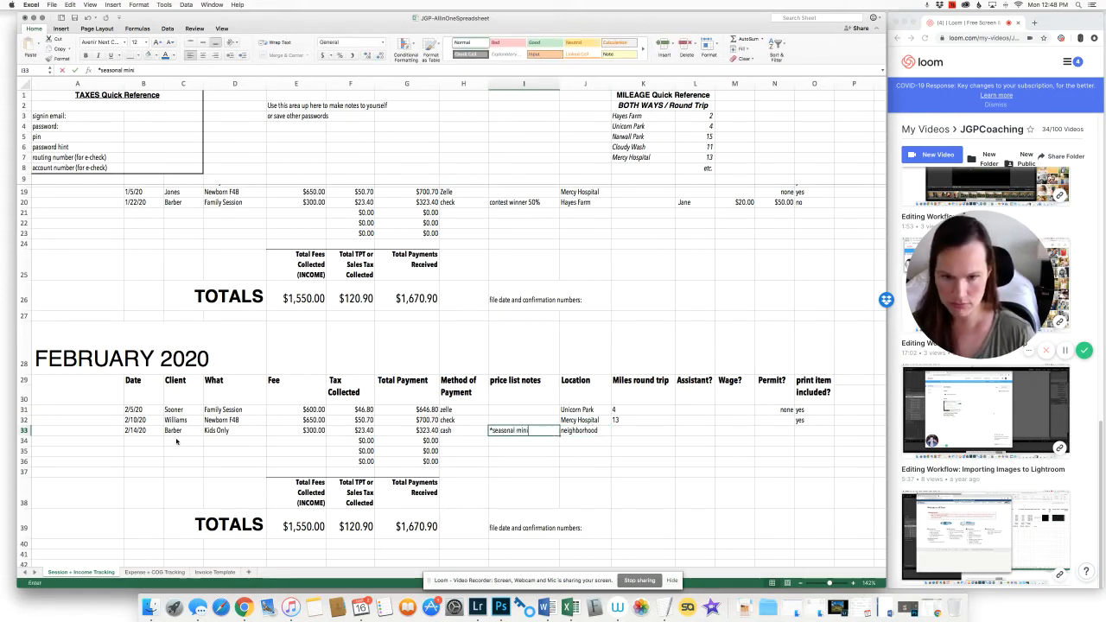
key(Tab)
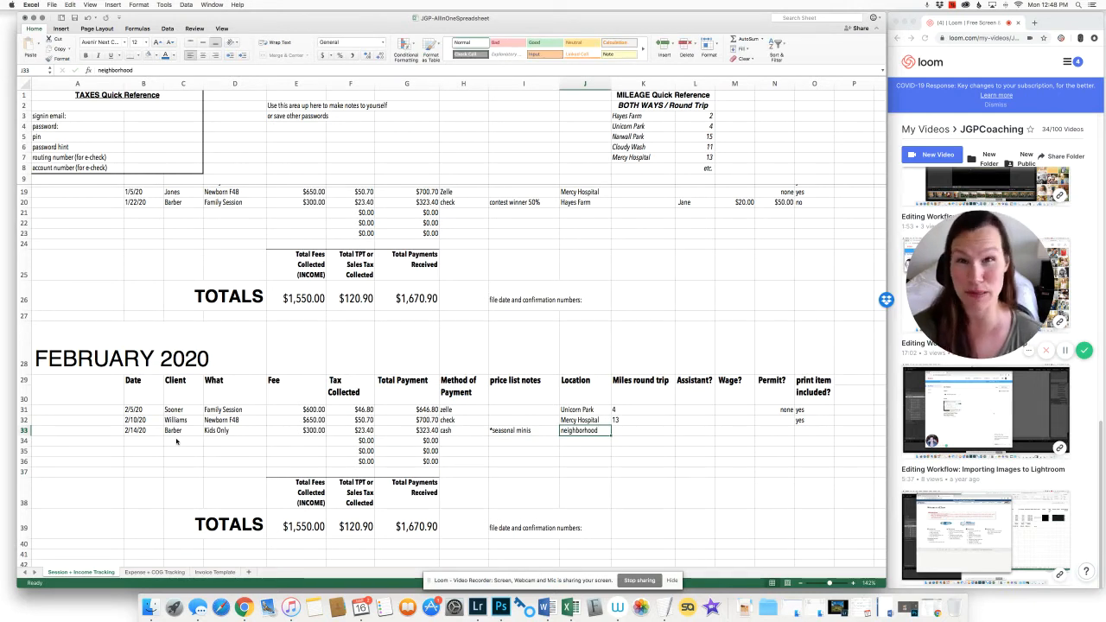
Enter 0 round-trip miles, the assistant's first name and a wage of 30 for the third February entry.
key(Tab)
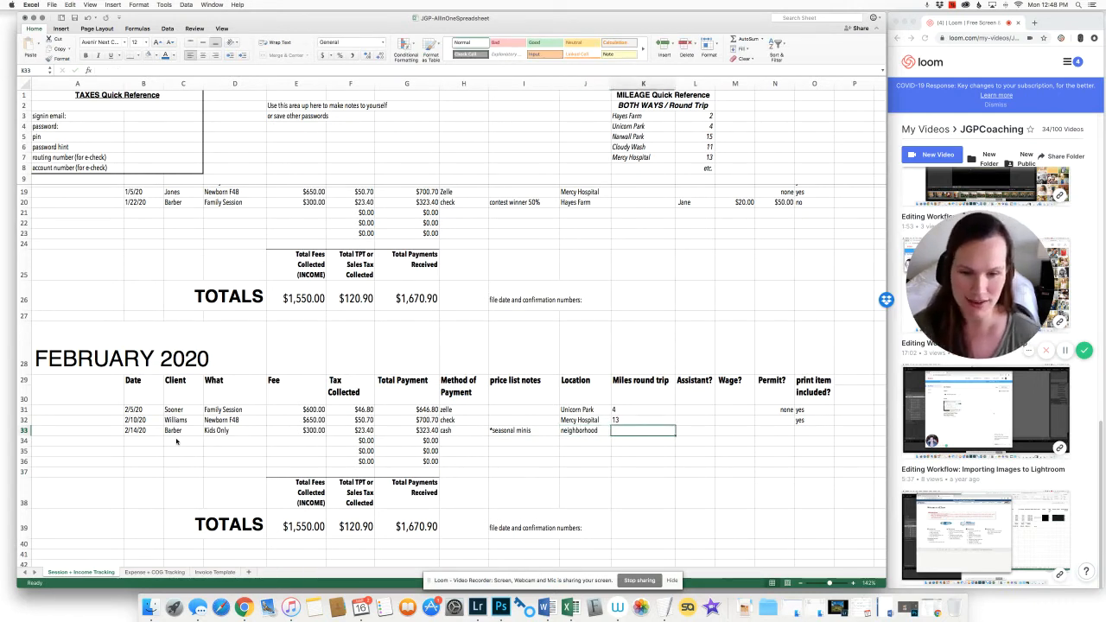
text(0)
key(Tab)
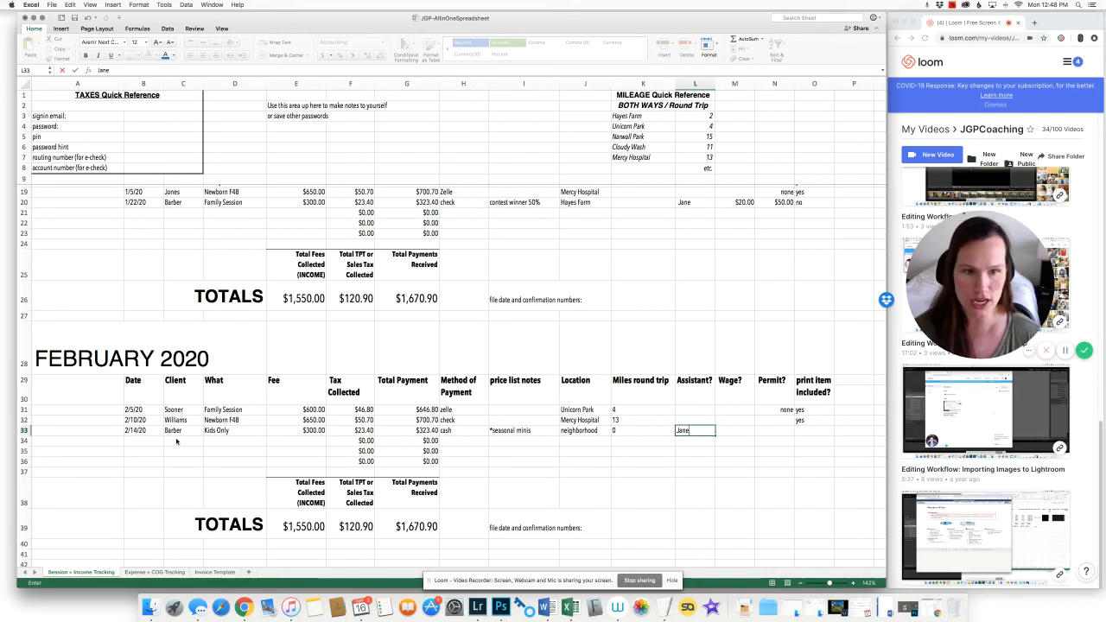
key(Tab)
text(30)
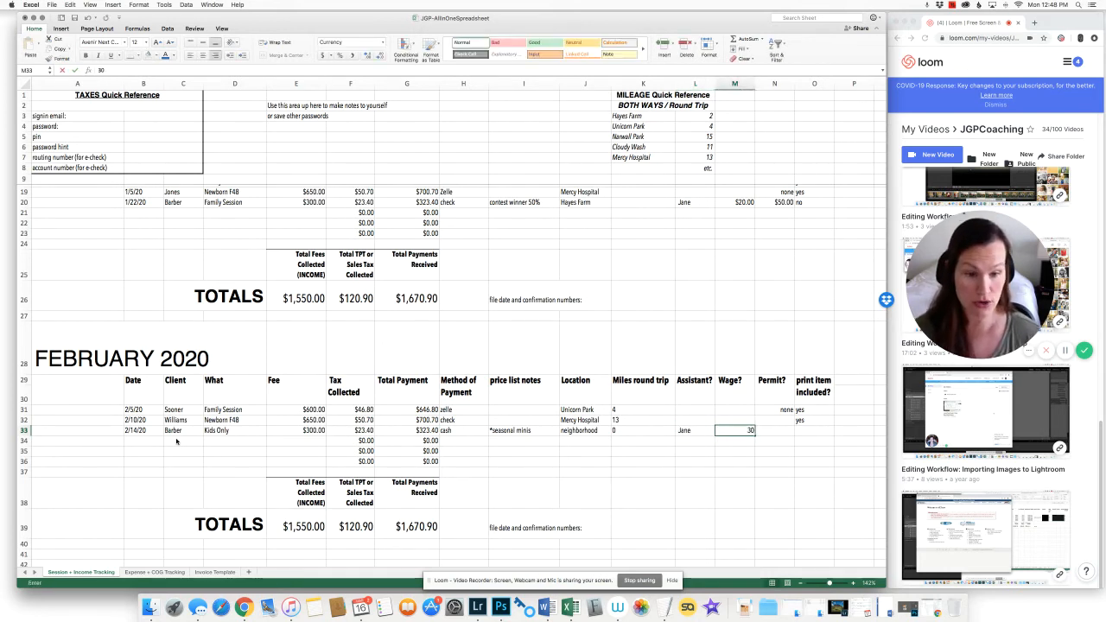
key(Tab)
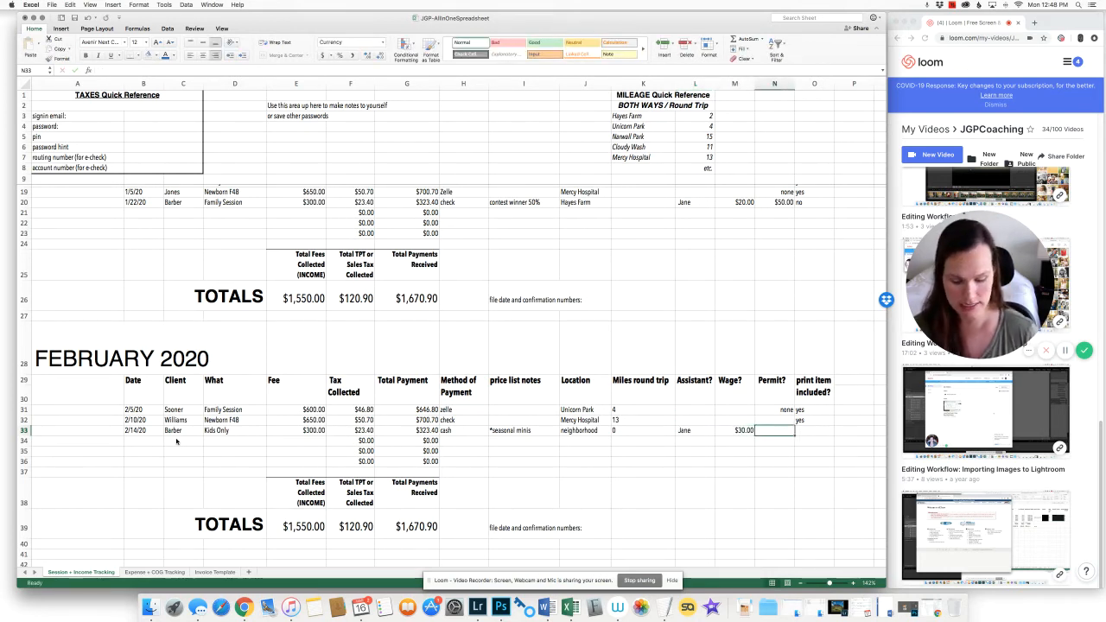
Leave the third February entry's permit blank and enter no for the included print item.
key(Tab)
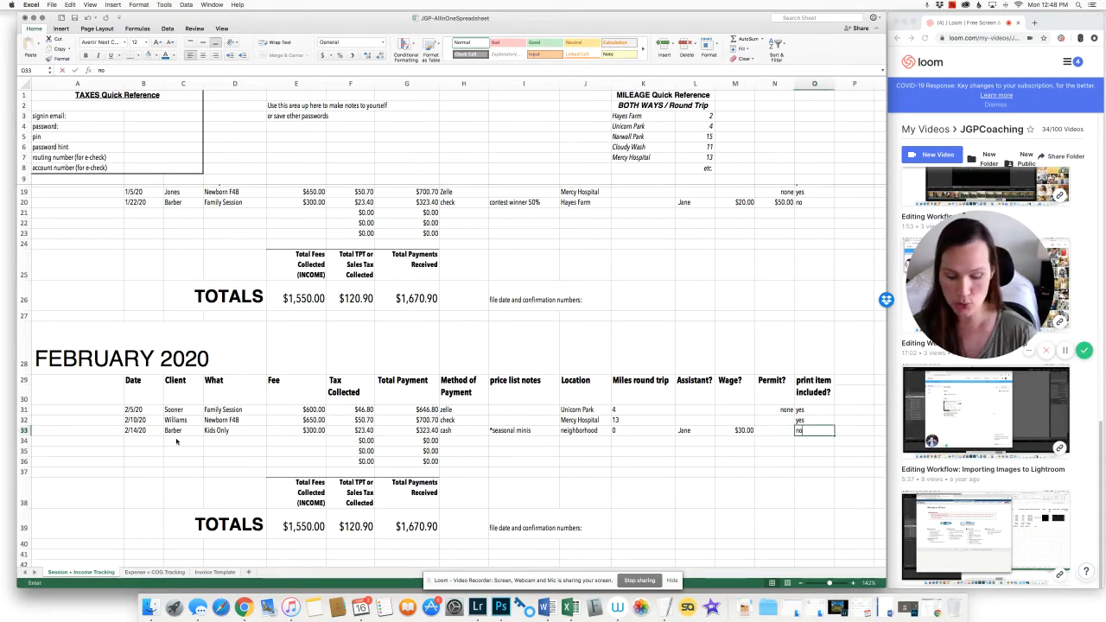
text(no)
key(Return)
Start a fourth February entry in row 34 with the date 2/14/20 and the client's name.
click(160, 440)
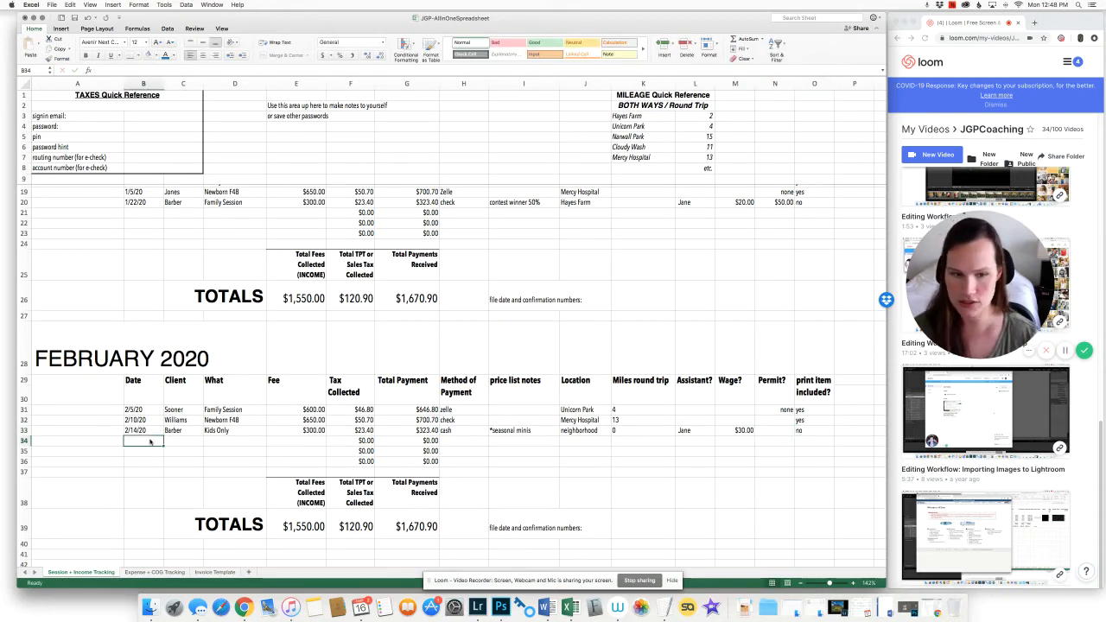
text(2/14/20)
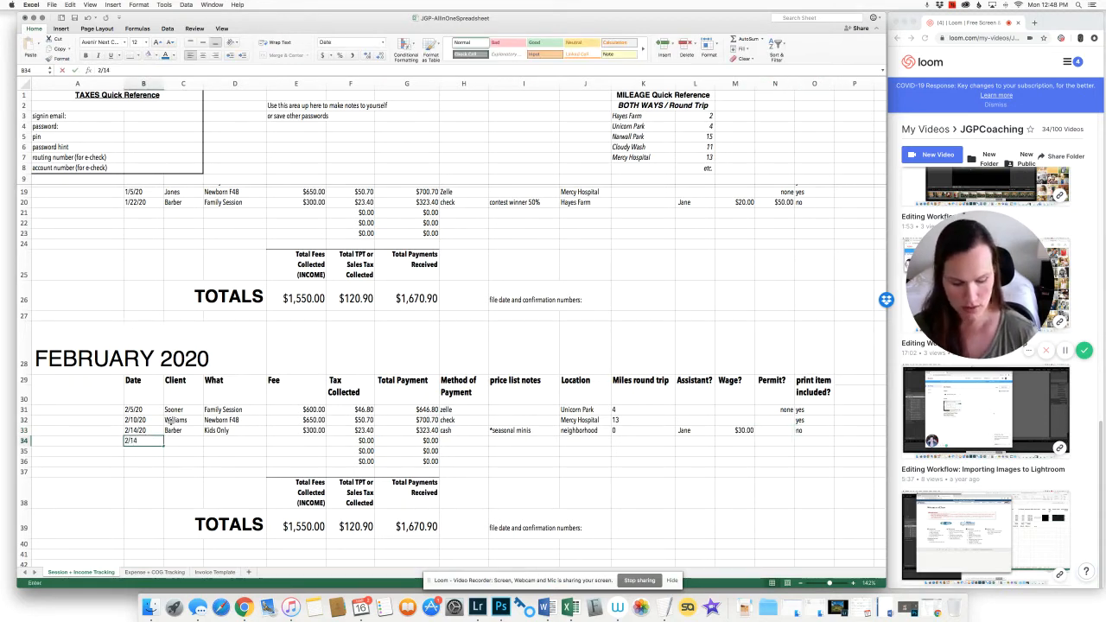
key(Tab)
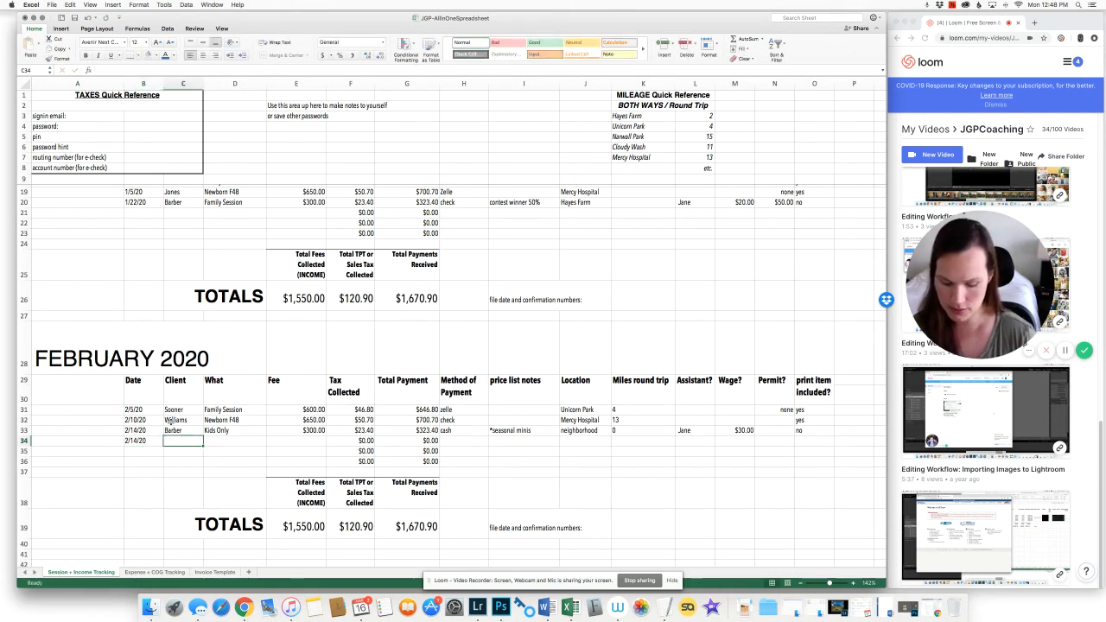
text(Fai)
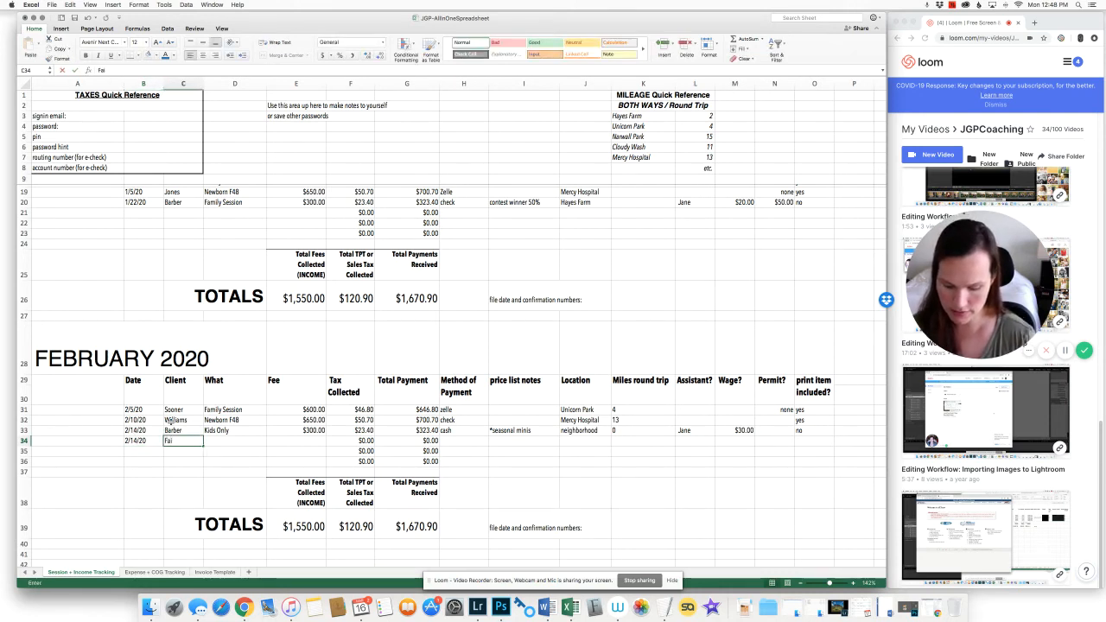
text(th)
key(Tab)
Enter Kids Only as the session type and 300 as the fee for the fourth February entry.
text(Kid)
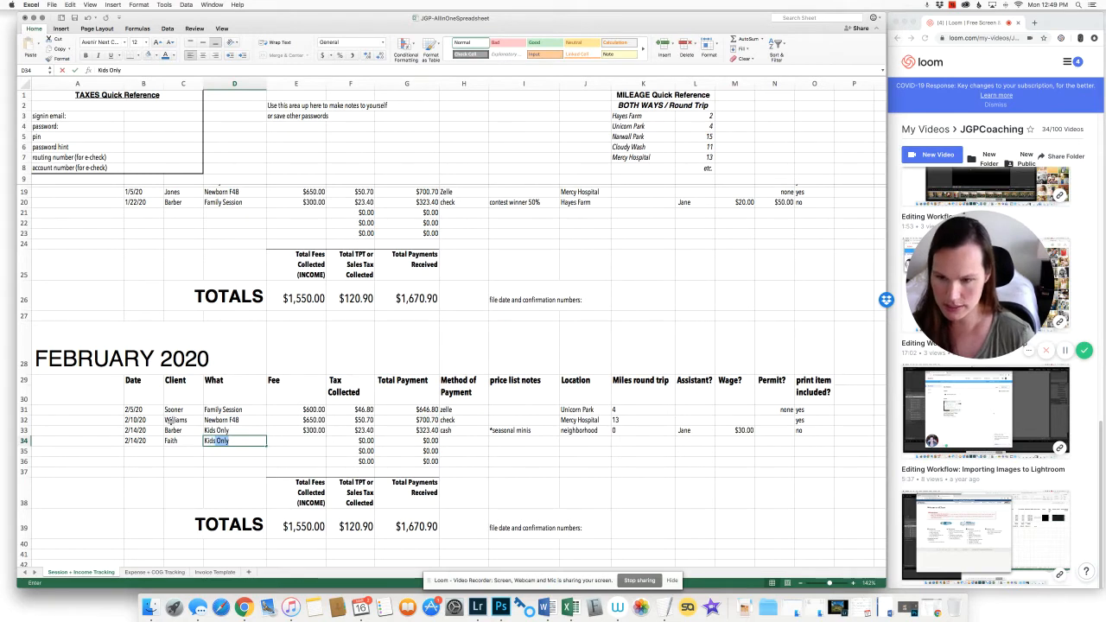
key(Tab)
text(300)
key(Tab)
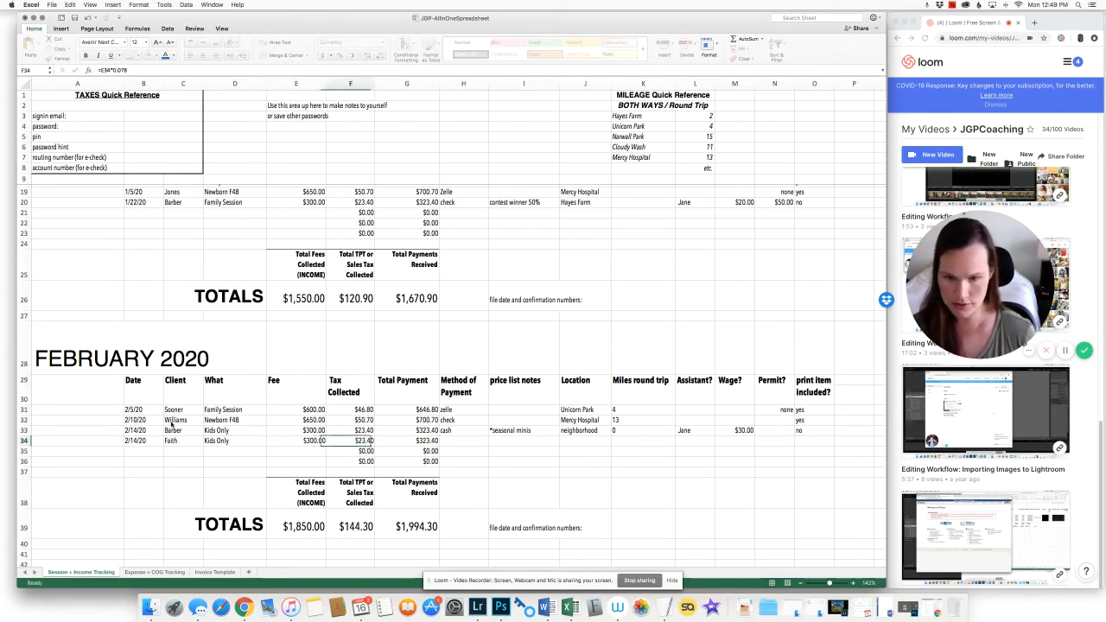
Enter check as the fourth February entry's payment method and copy the *seasonal minis note from the row above.
key(Tab)
key(Tab)
text(c)
key(Tab)
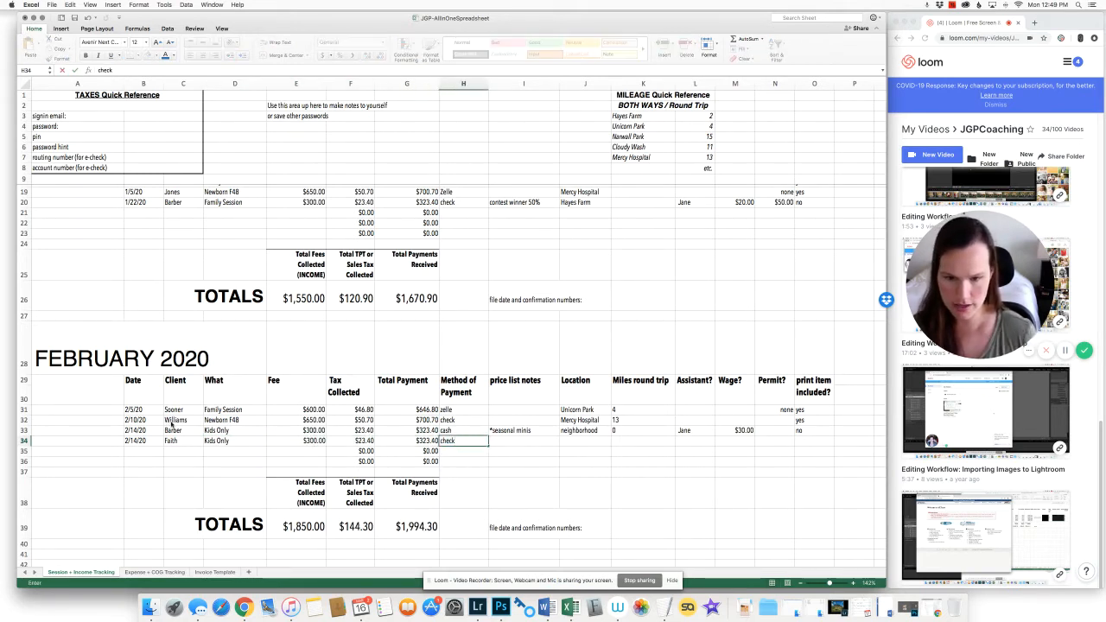
key(Up)
key(ctrl+c)
key(Down)
key(ctrl+v)
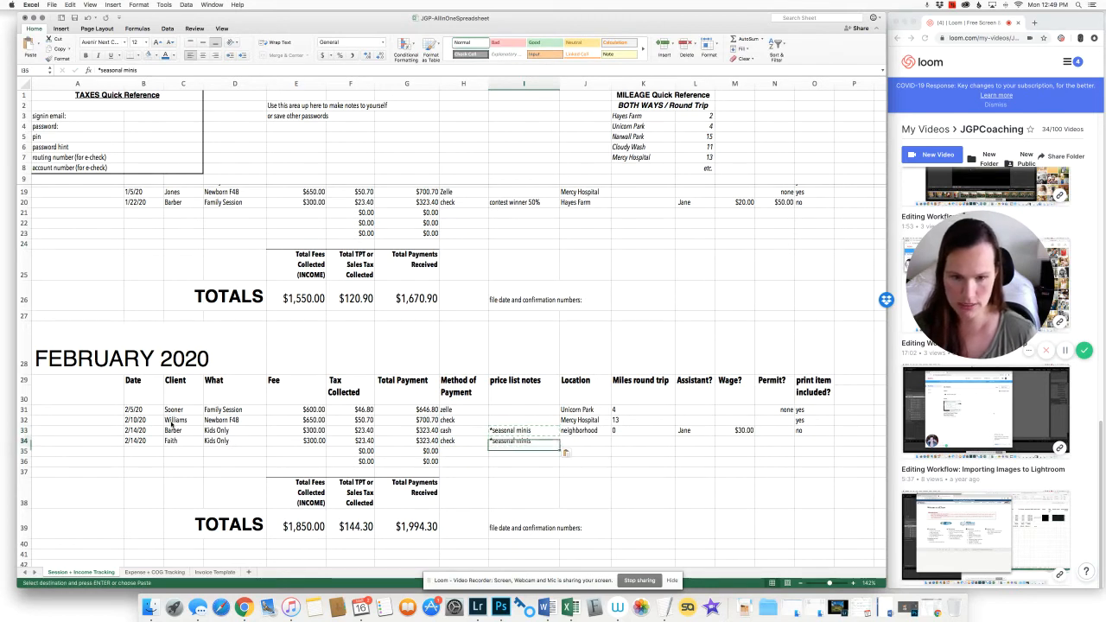
Enter neighborhood as the fourth February entry's location, leaving its miles, assistant and wage blank.
key(Tab)
text(neig)
key(Tab)
key(Tab)
key(Tab)
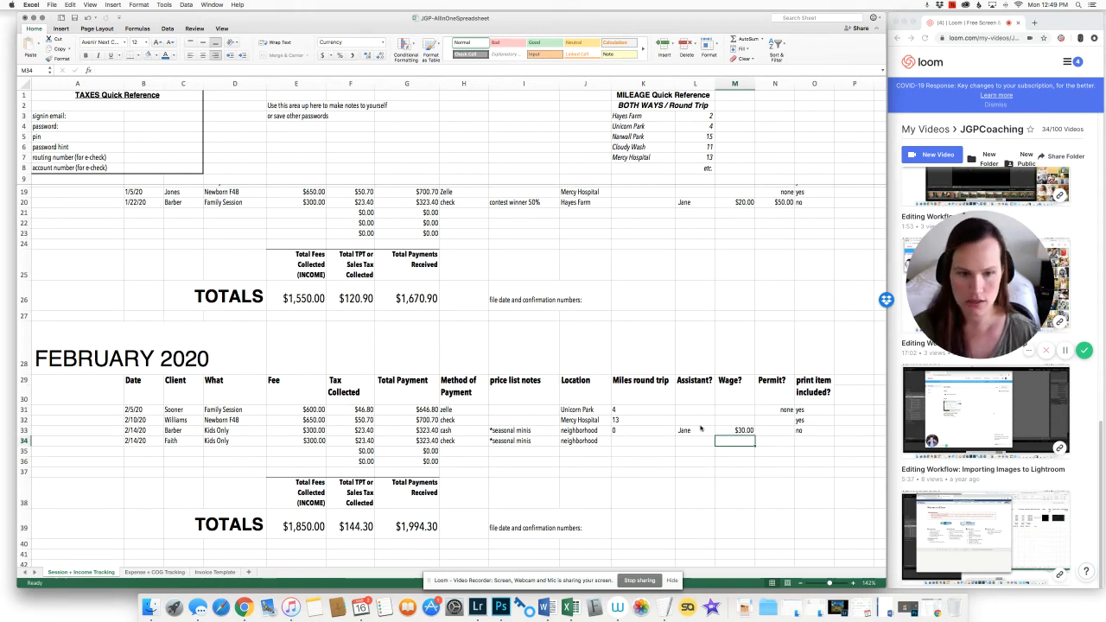
drag(735, 438, 735, 429)
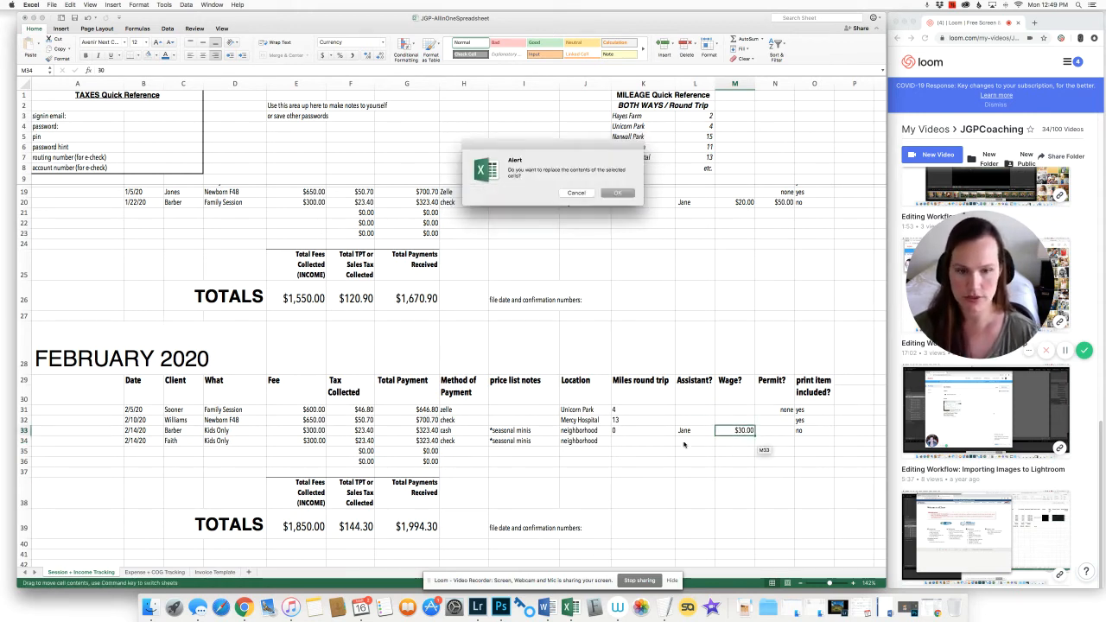
click(576, 194)
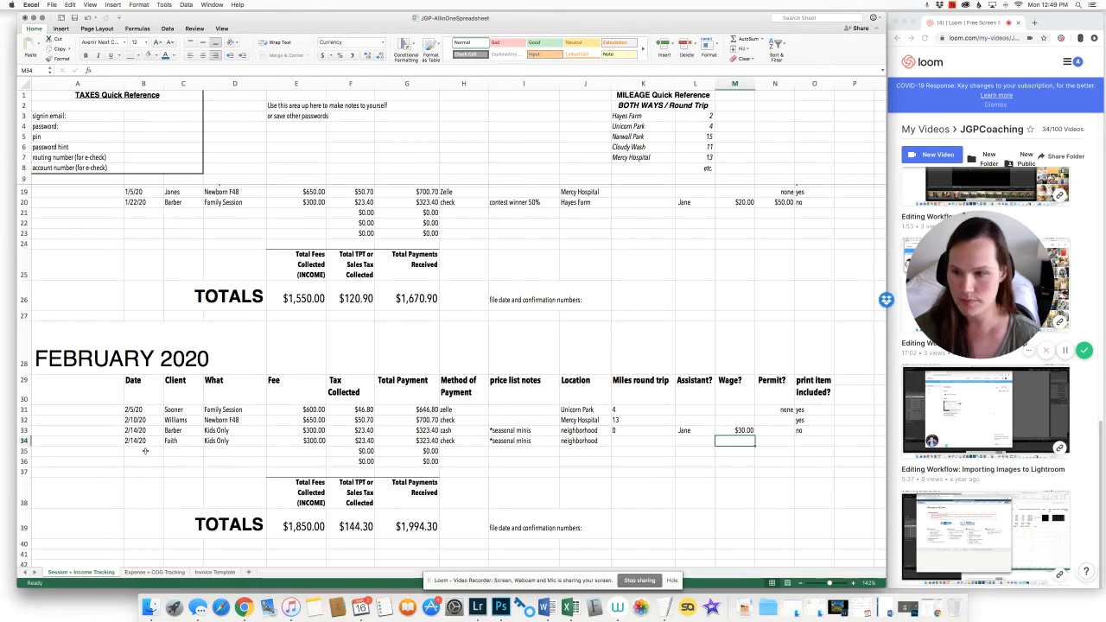
Start a fifth February entry in row 35 with the date 2/14/20, the client's name and Kids Only as the session type.
click(151, 450)
text(2/14)
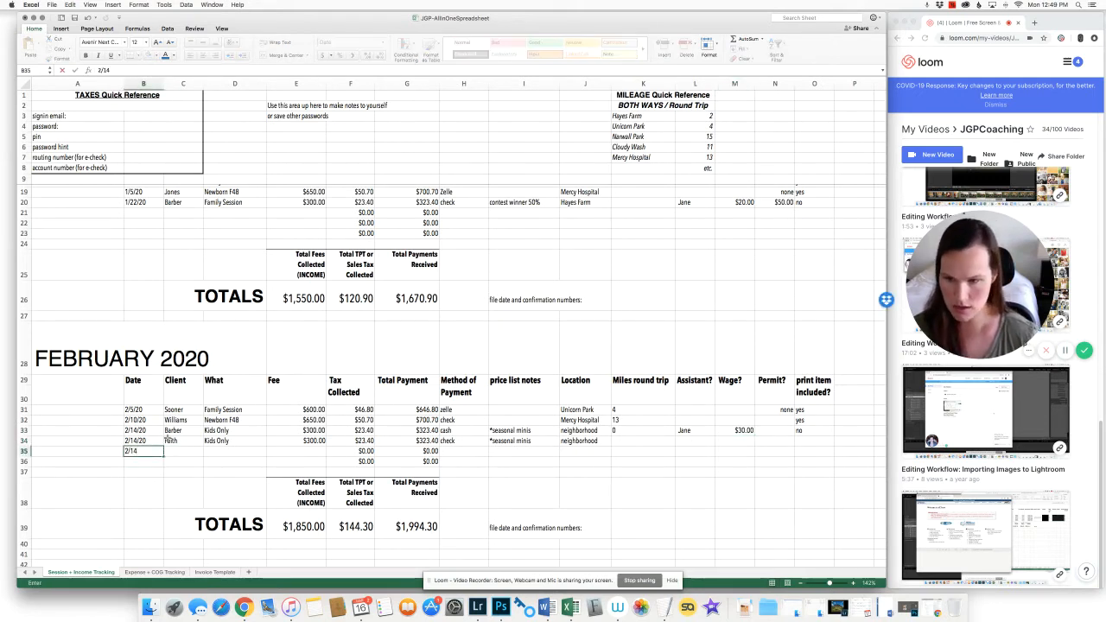
key(Tab)
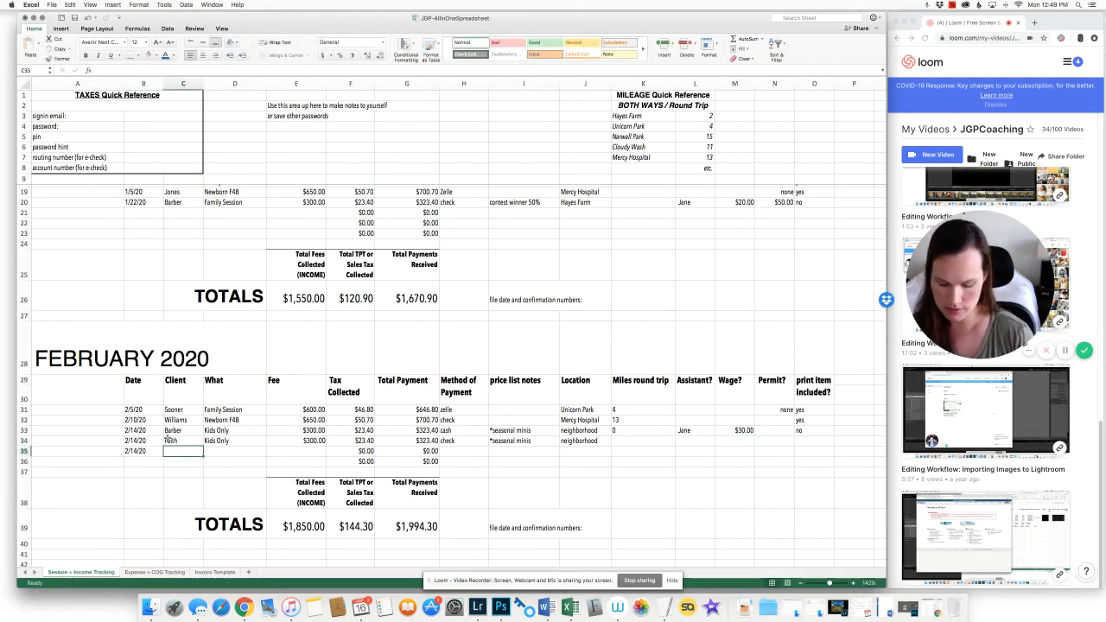
text(Newson)
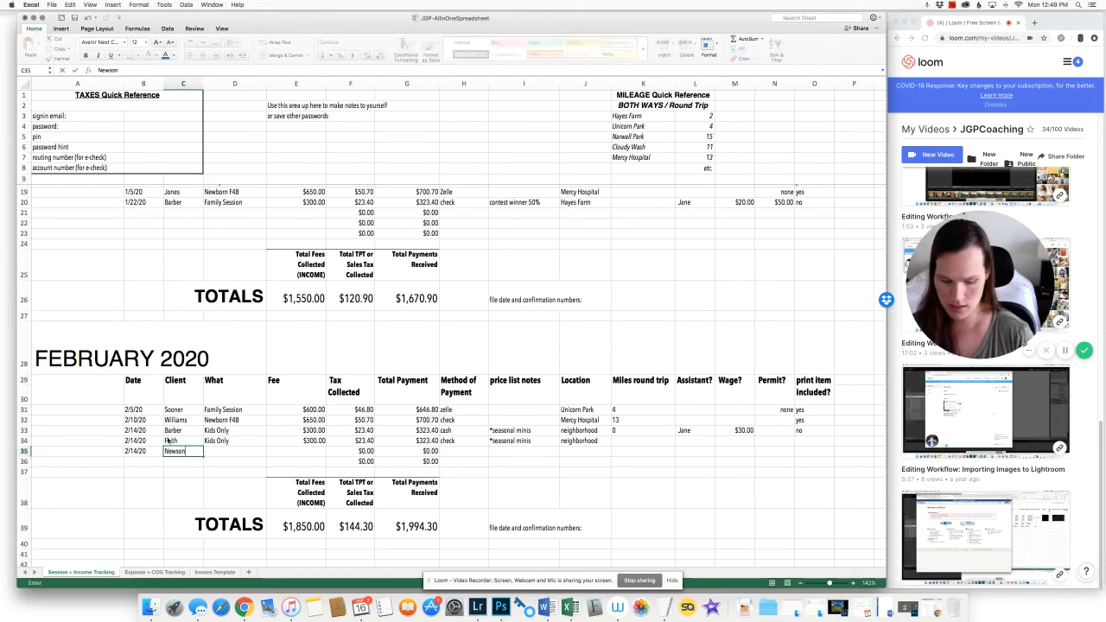
key(Tab)
text(Kids Only)
key(Tab)
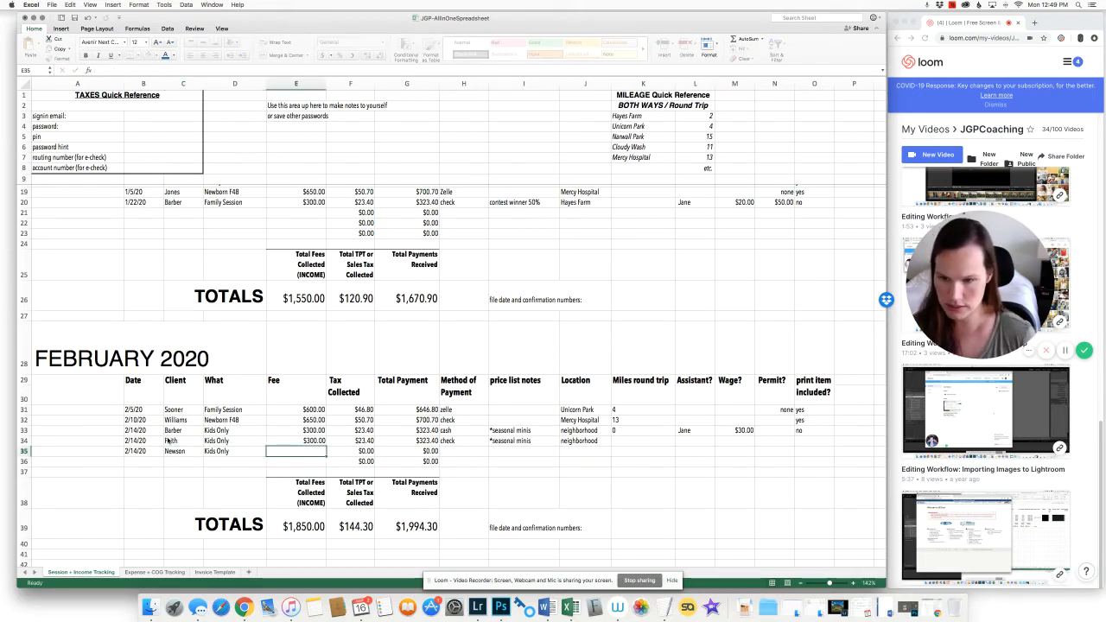
Enter a fee of 300 and check as the payment method for the fifth February entry.
text(300)
key(Tab)
key(Tab)
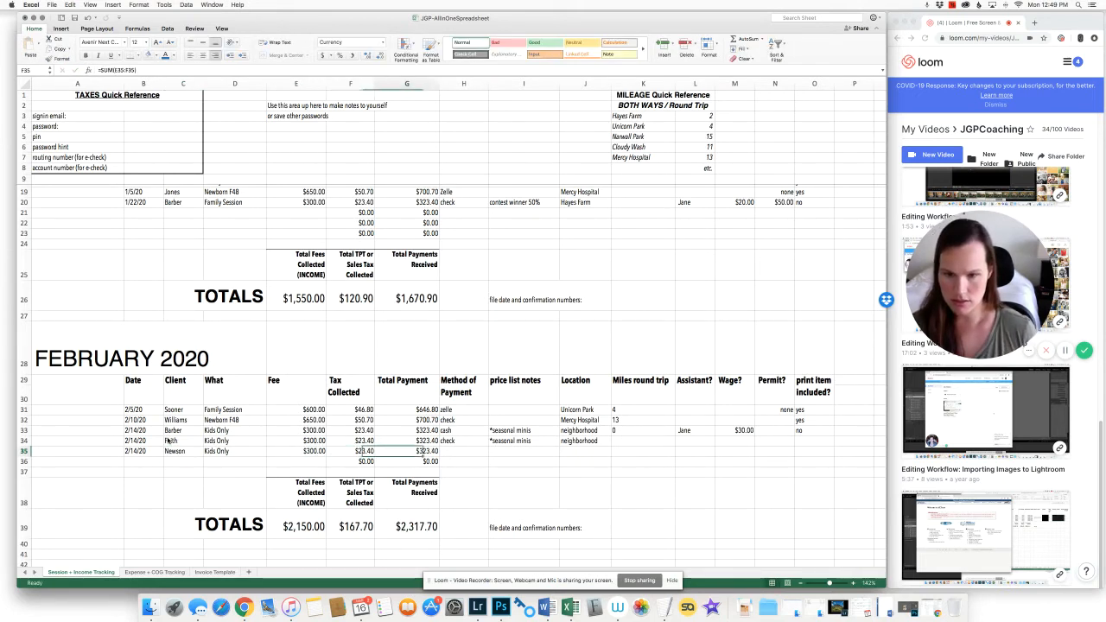
key(Tab)
text(cehck)
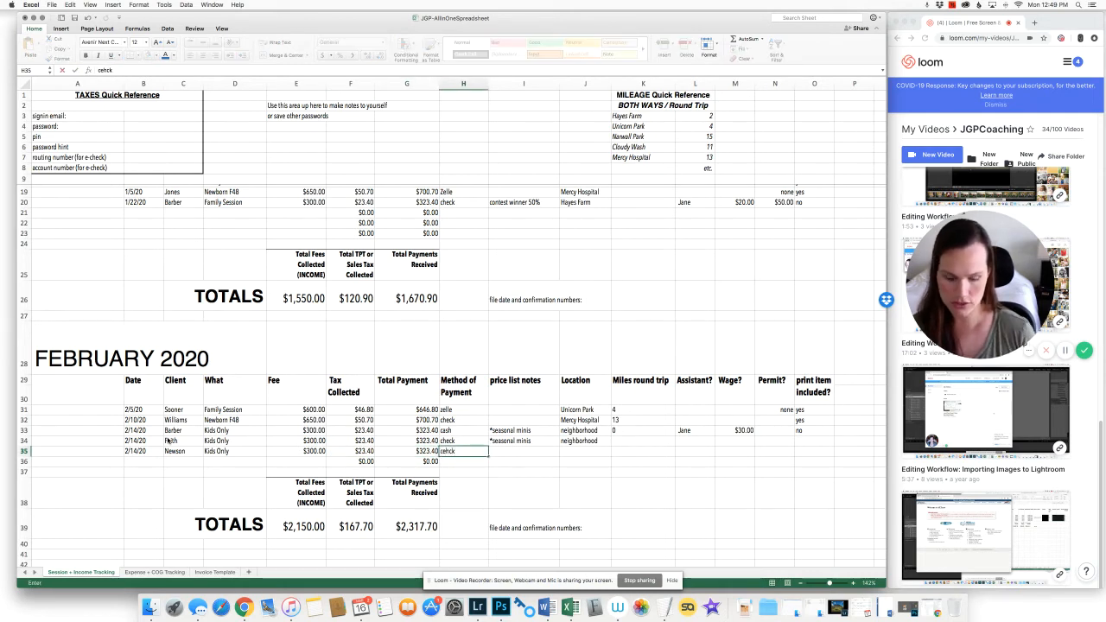
text(eck)
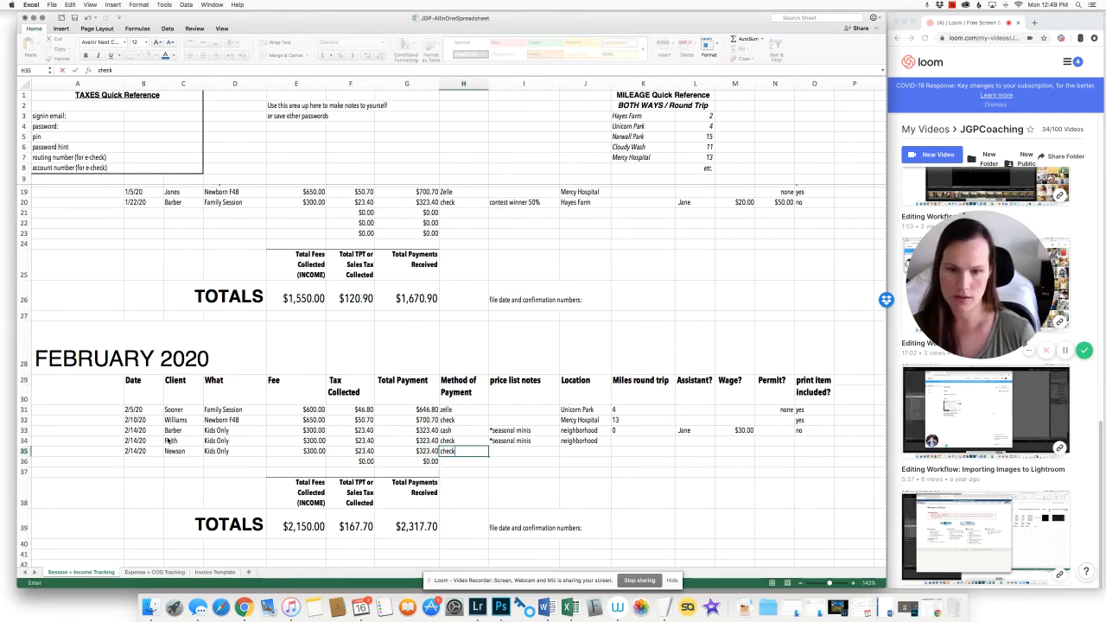
Copy the *seasonal minis price list note from row 34 into the fifth February entry.
key(Tab)
key(Up)
key(ctrl+c)
key(Down)
key(ctrl+v)
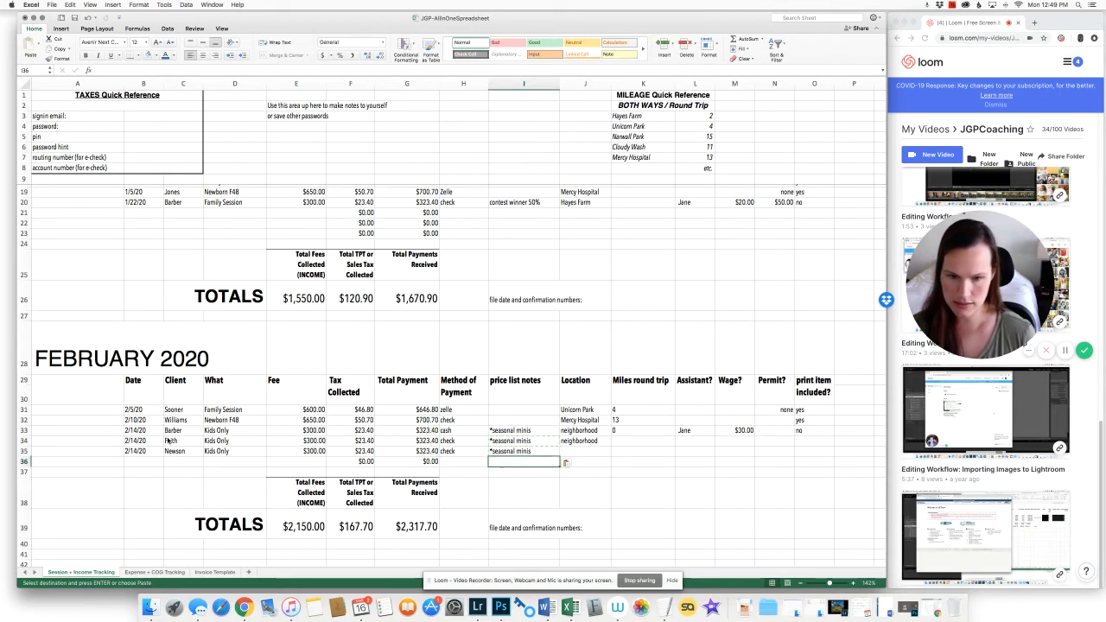
Enter neighborhood as the fifth February entry's location and leave its remaining columns blank.
key(Up)
key(Right)
text(n)
key(Tab)
key(Tab)
key(Tab)
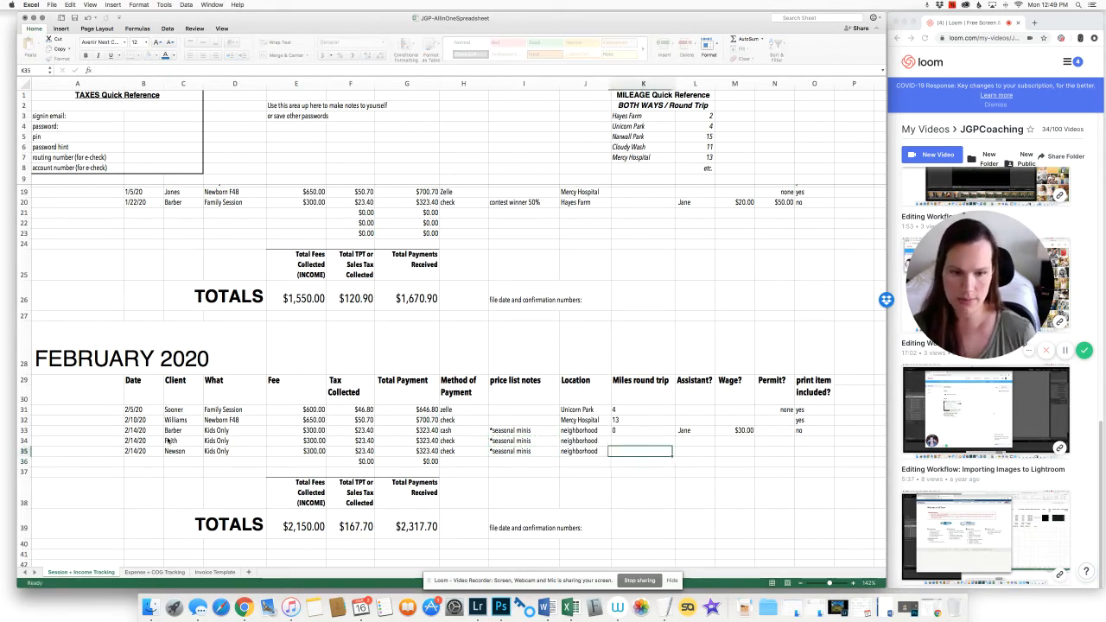
key(Tab)
key(Tab)
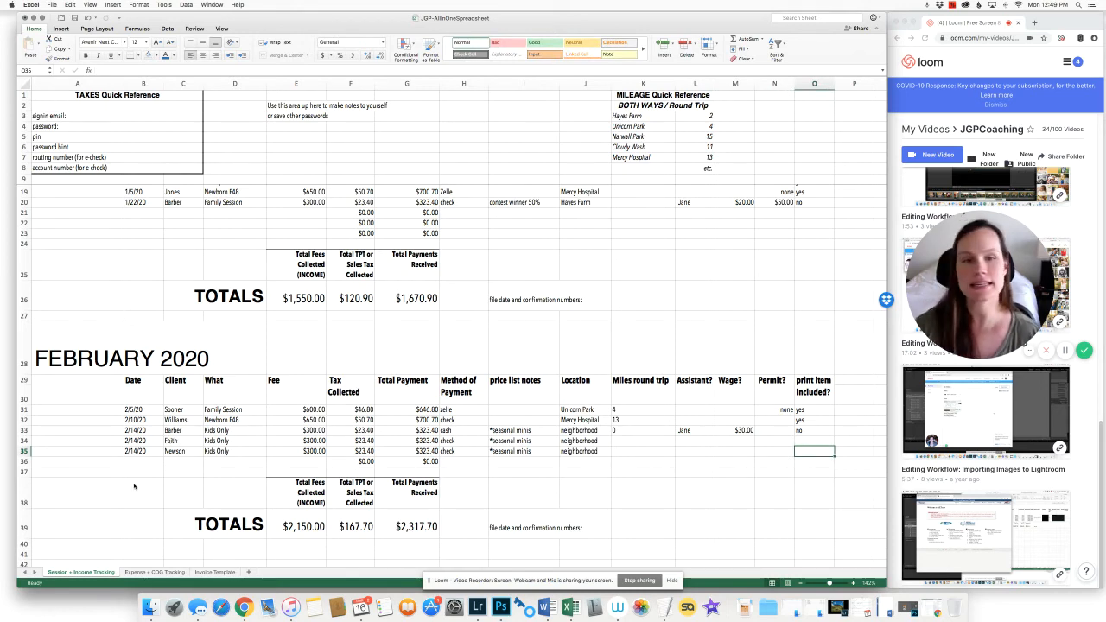
Examine the February SUM formulas for total fees, sales tax and payments received, and the cell ranges they cover.
scroll(134, 486, down, 5)
click(299, 450)
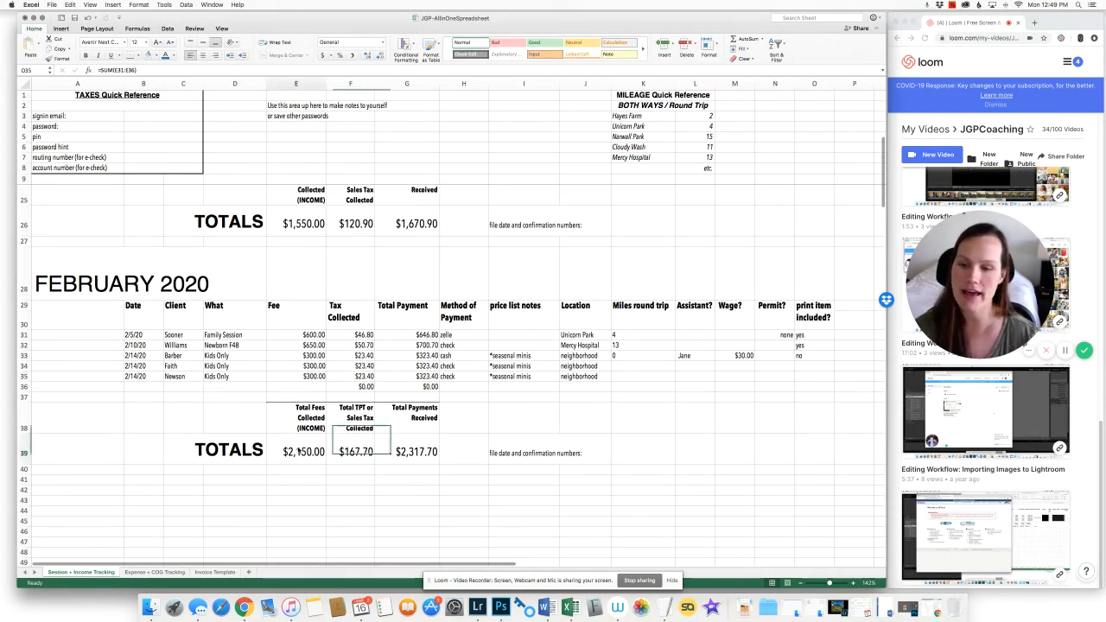
double_click(299, 451)
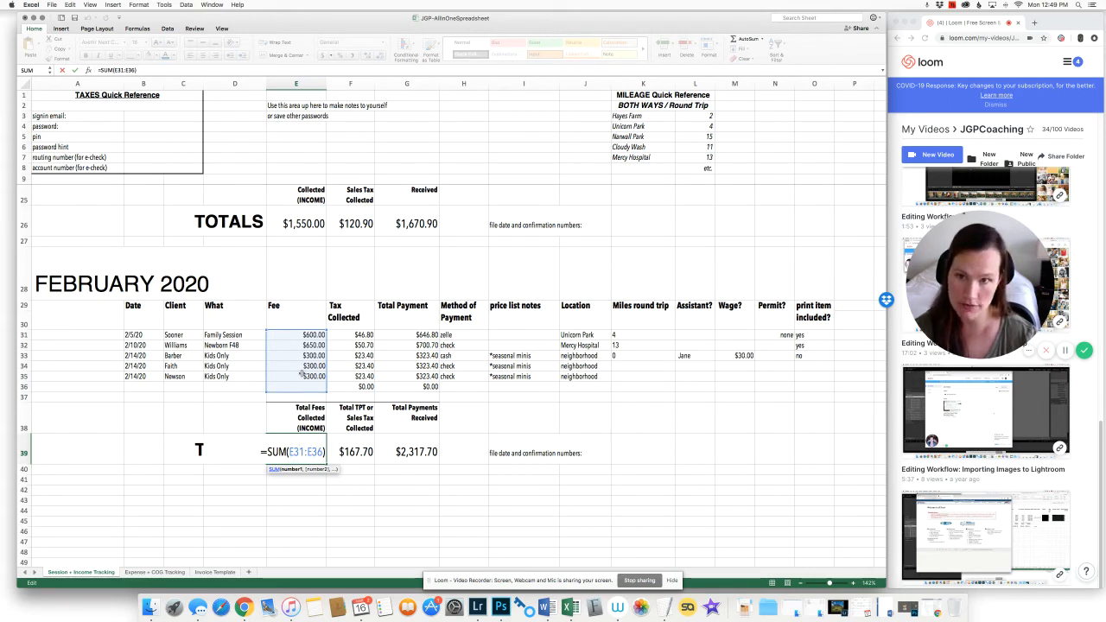
key(Return)
double_click(358, 451)
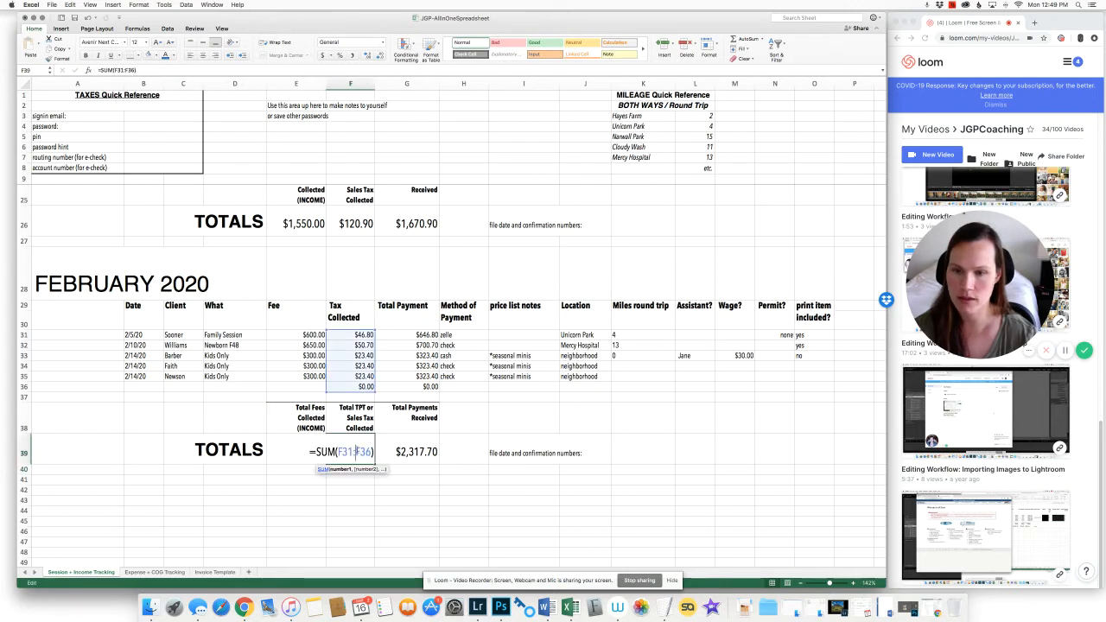
key(Return)
double_click(418, 449)
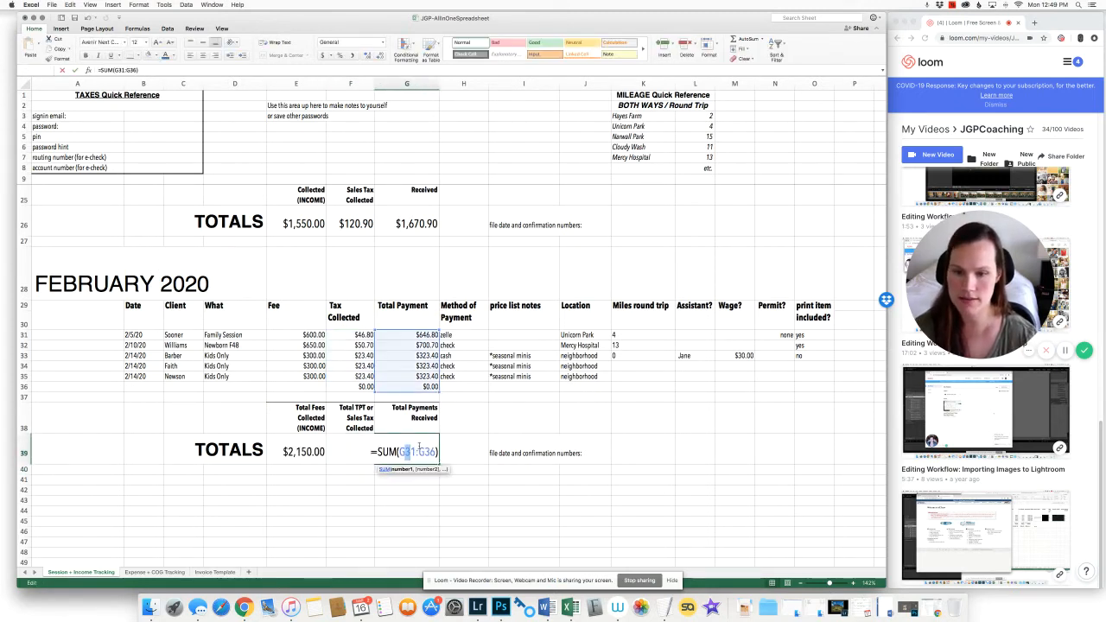
key(Return)
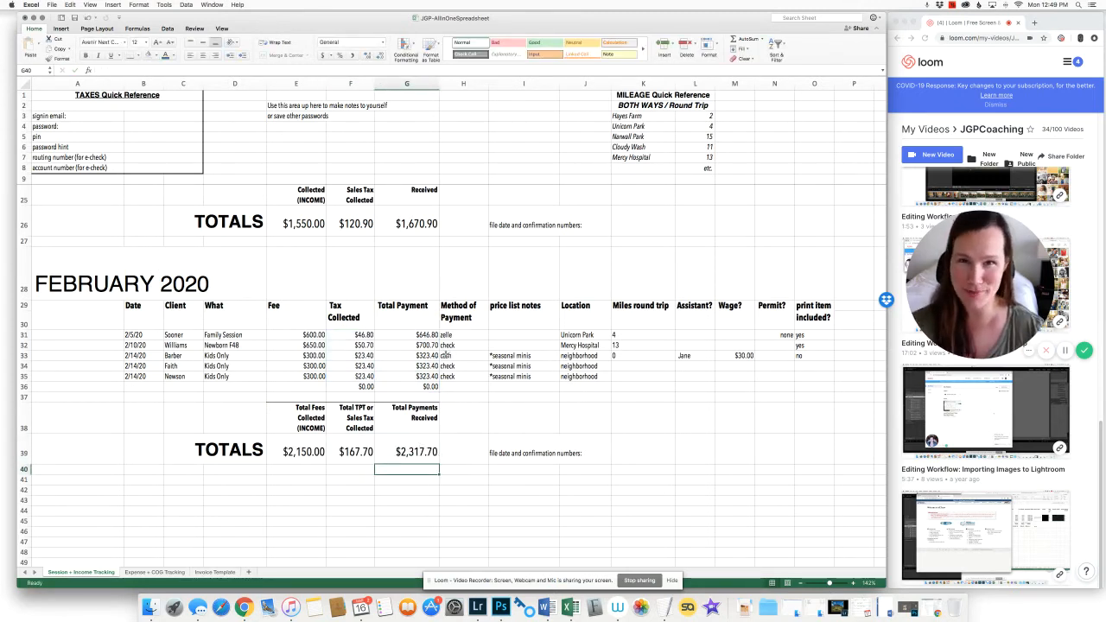
click(294, 449)
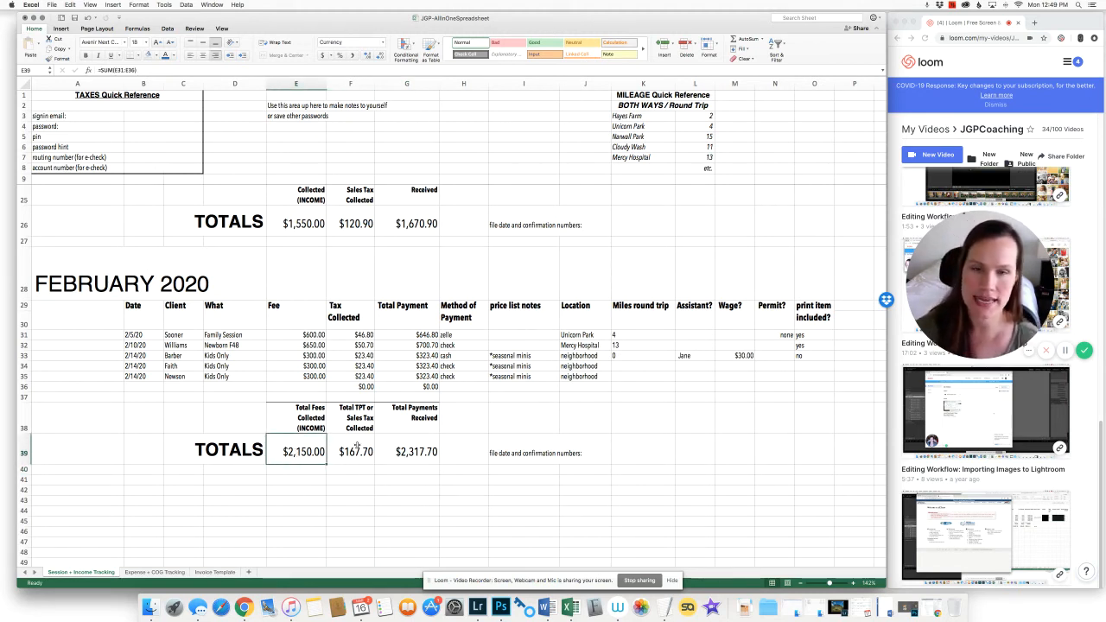
click(298, 488)
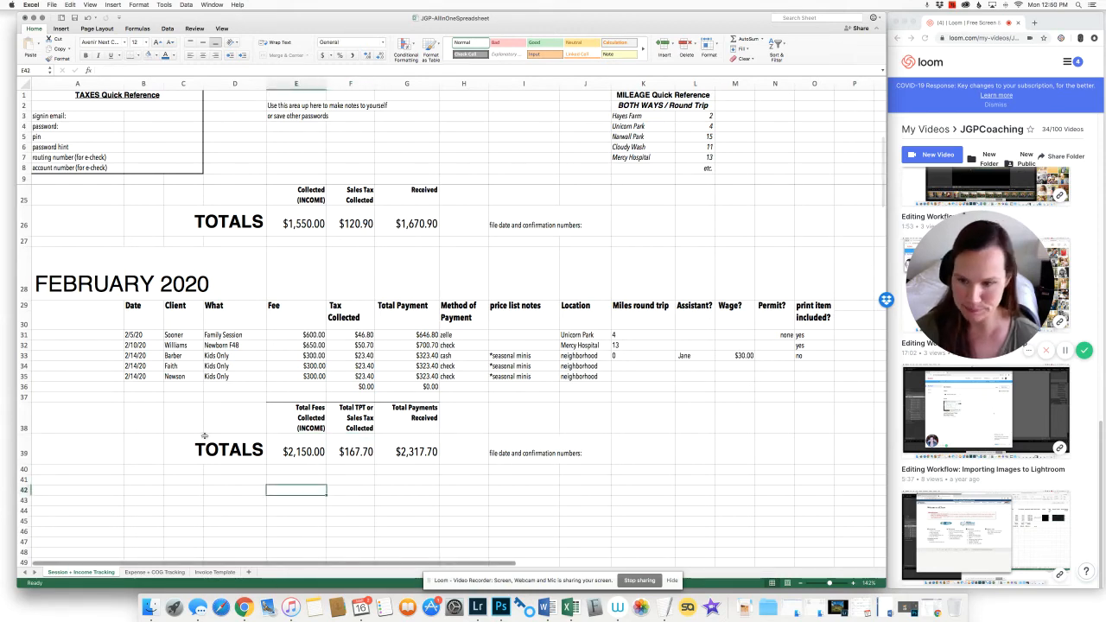
Copy the whole February 2020 block, rows 28 to 39, and paste it starting at cell A41.
drag(24, 274, 25, 458)
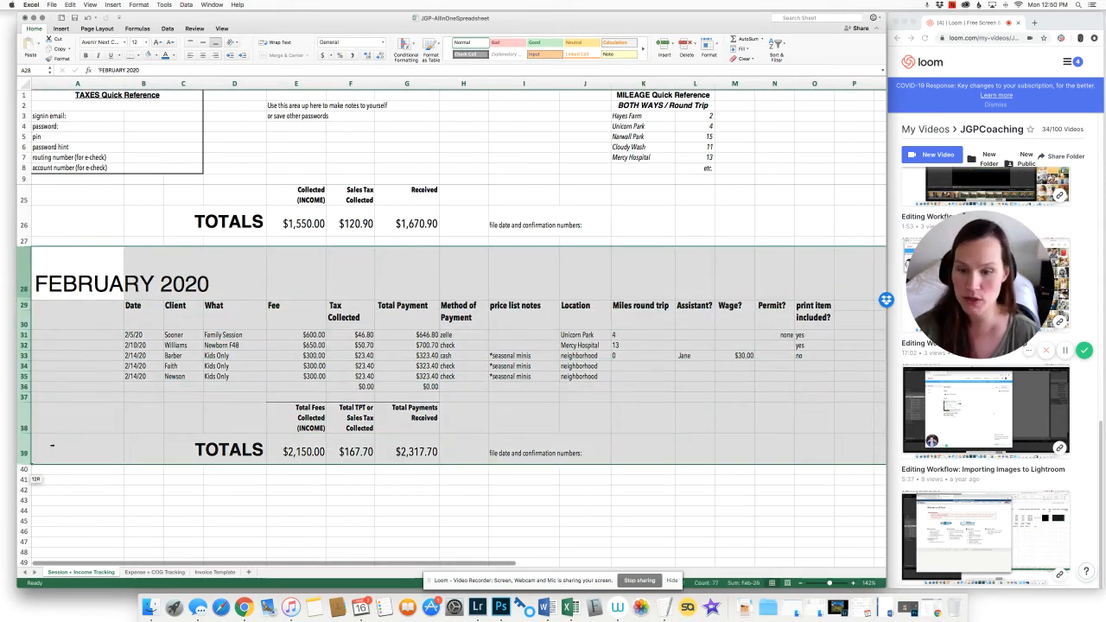
key(super+c)
scroll(86, 451, down, 2)
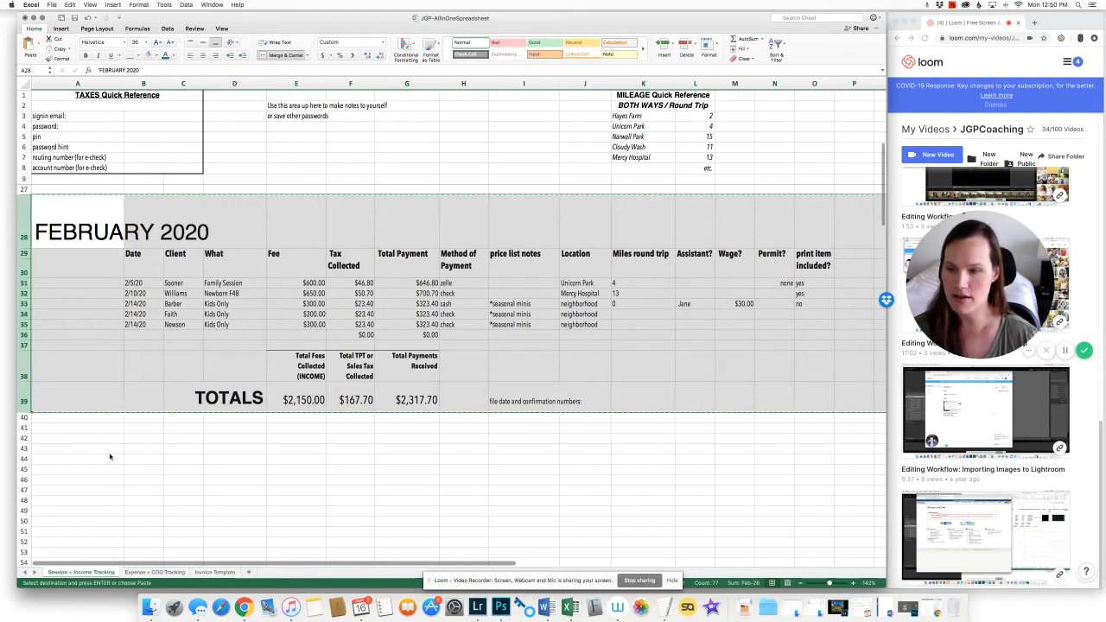
scroll(110, 456, down, 1)
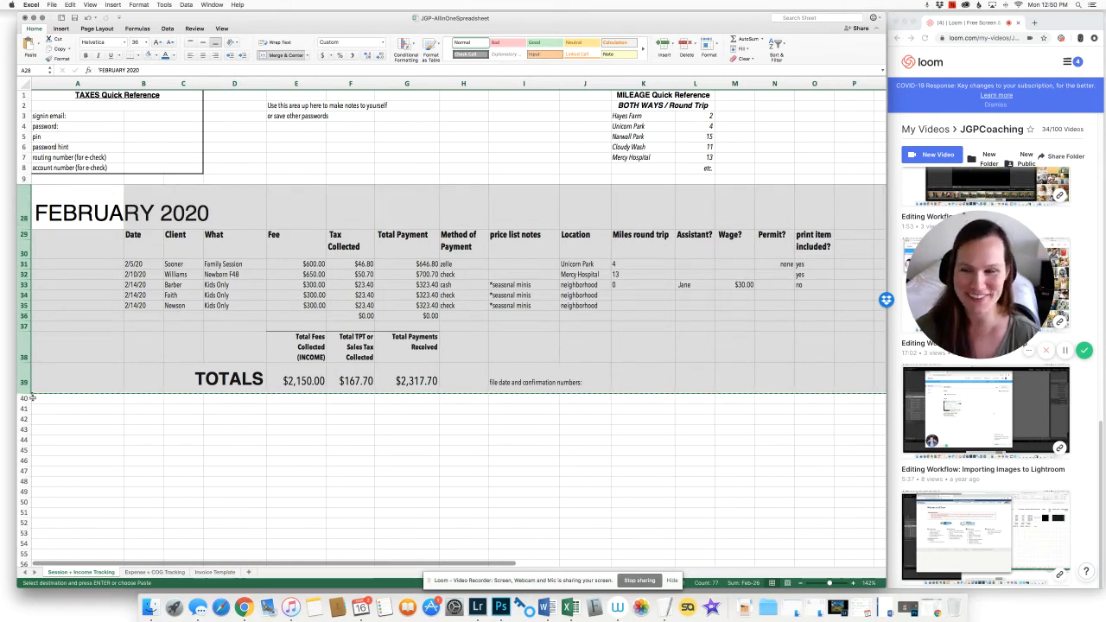
click(93, 408)
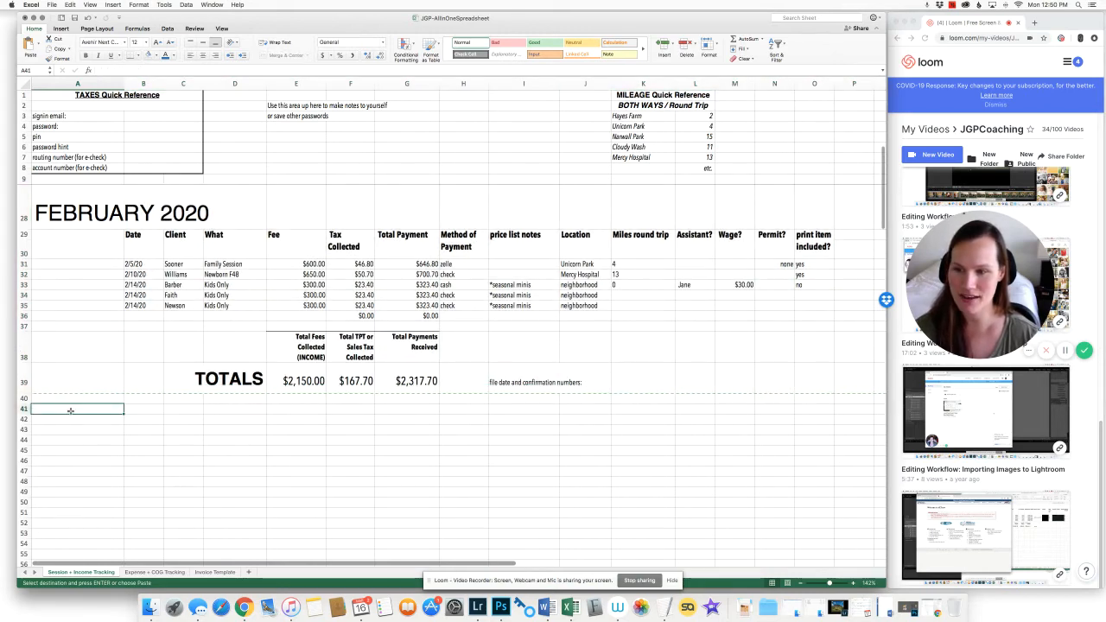
click(70, 4)
click(82, 58)
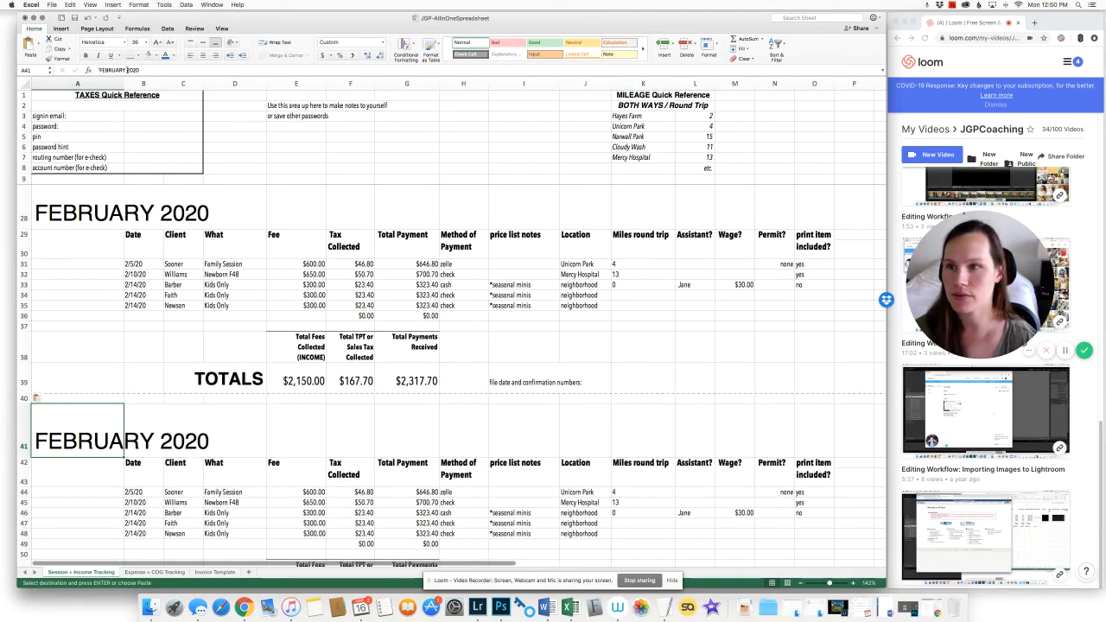
Change the pasted block's heading in A41 to MARCH 2020.
drag(127, 69, 97, 69)
text(MARCH)
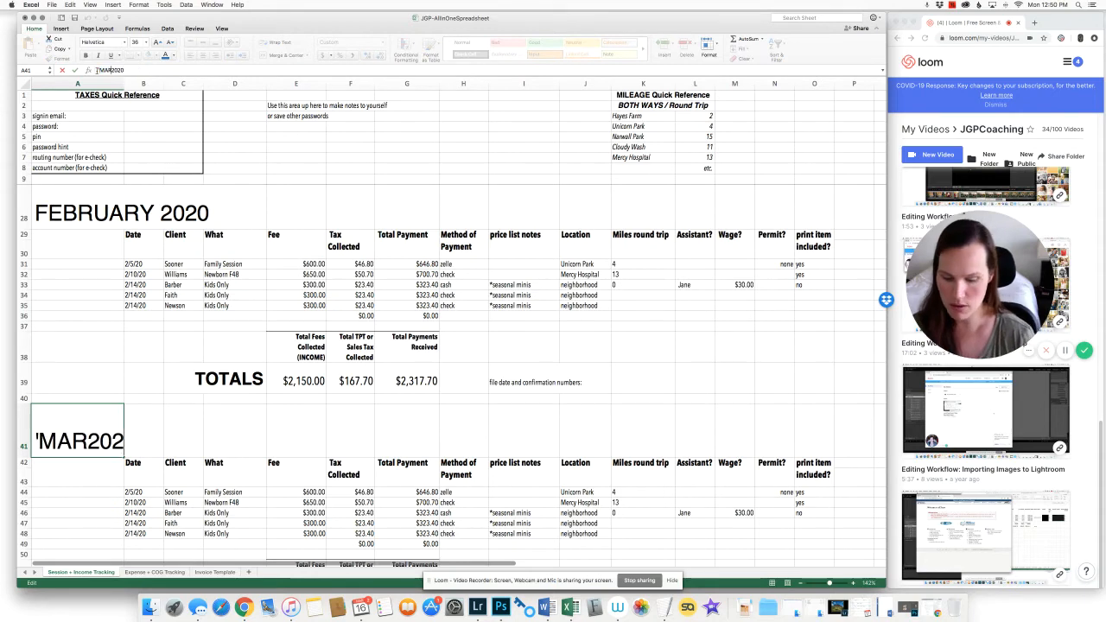
key(Return)
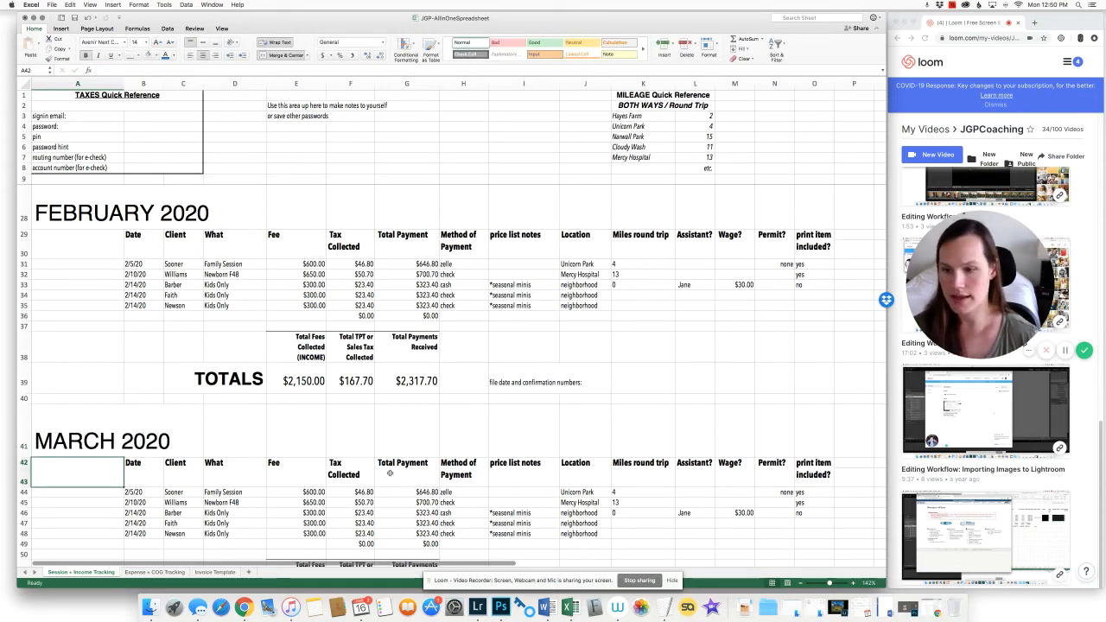
Clear the copied session entries in B45:O48 of the March block, keeping only the first entry in row 44.
scroll(390, 473, down, 3)
drag(149, 449, 799, 417)
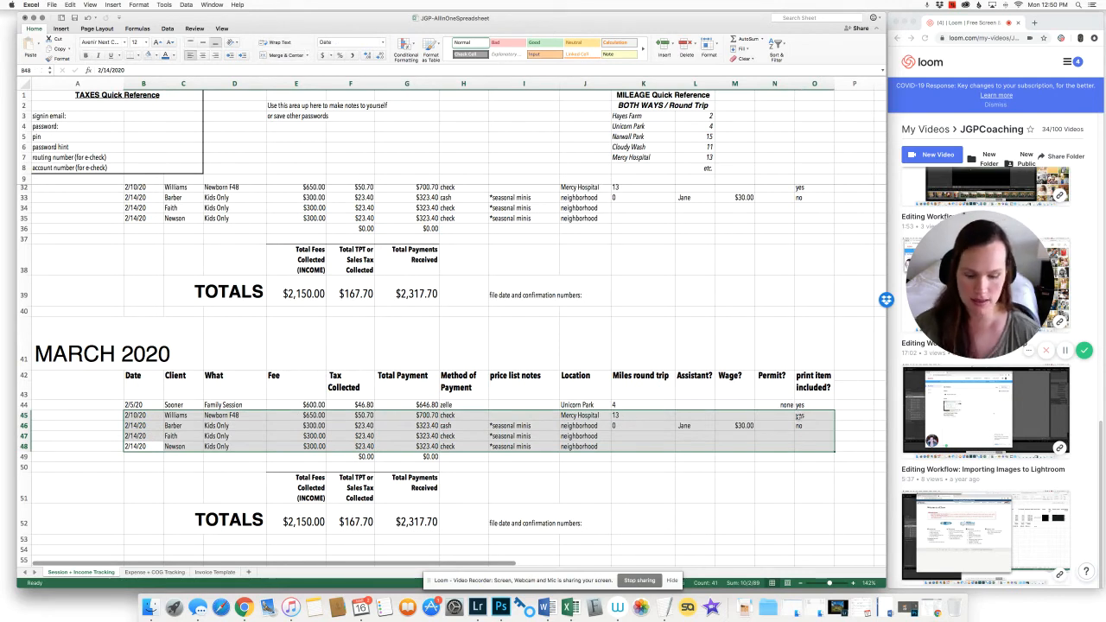
key(Delete)
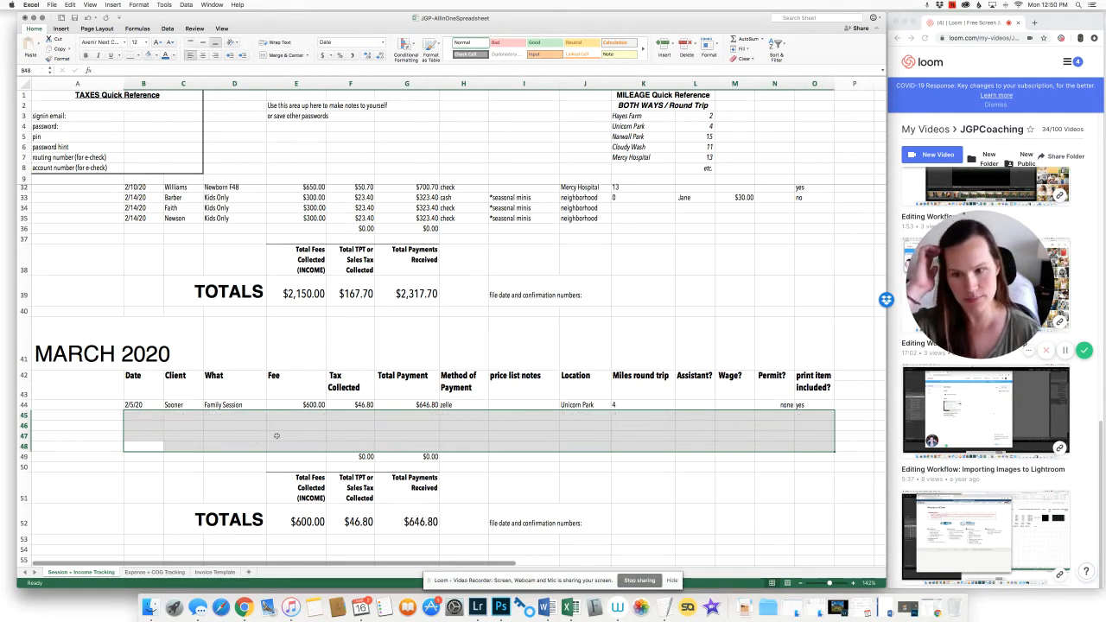
click(361, 404)
Change the date in B44 of the March block to 3/8/20 and replace the client entry in C44 with another surname.
click(148, 404)
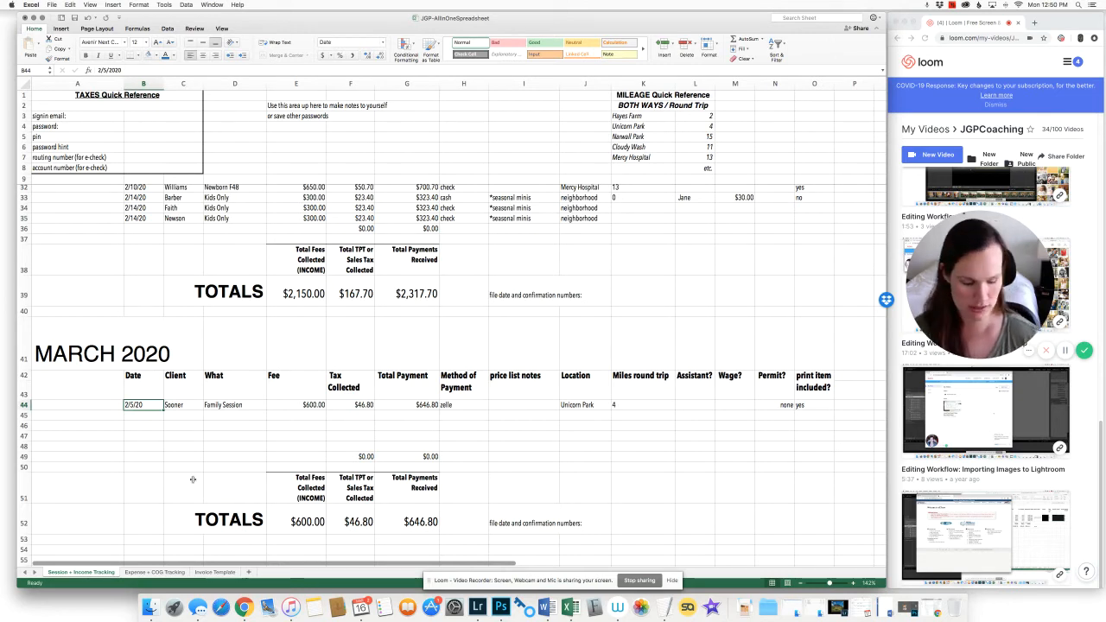
text(3/)
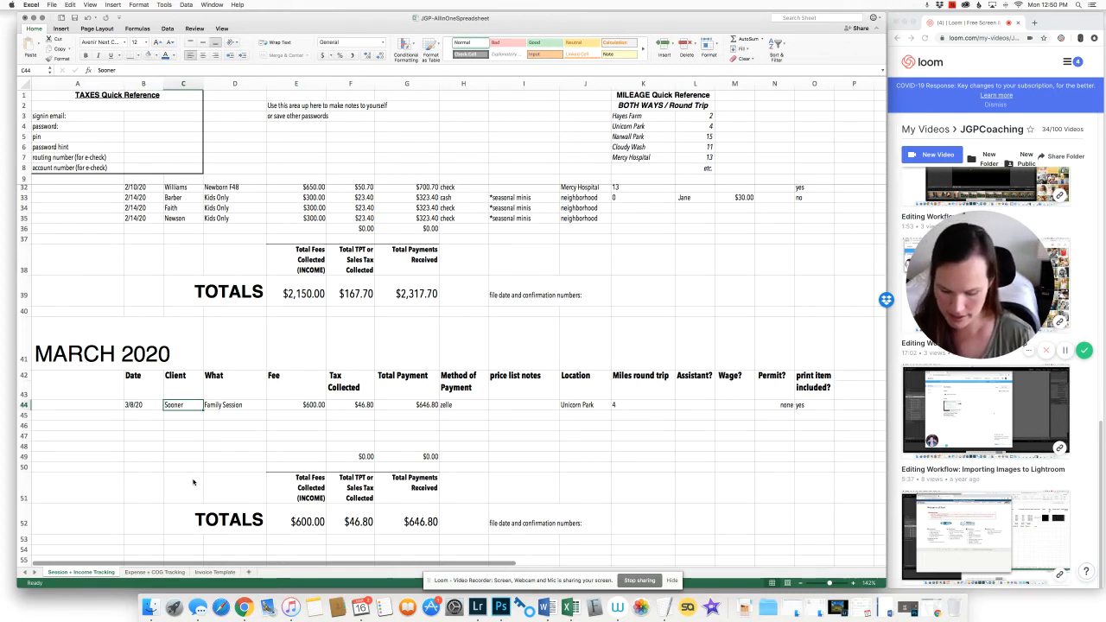
text(Adams)
key(Tab)
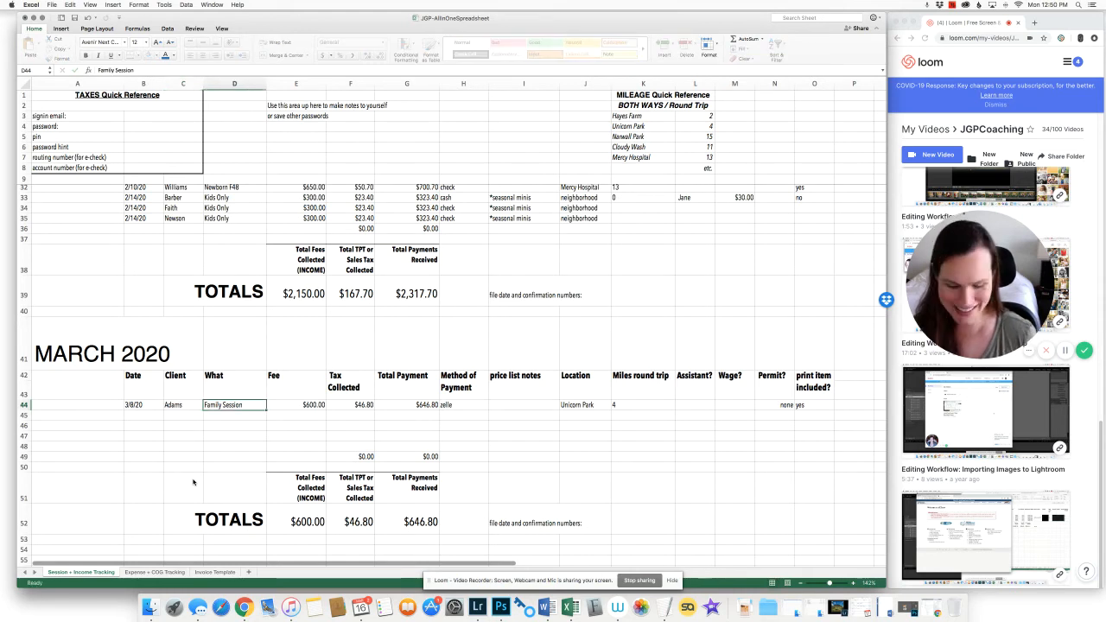
Set the session type in D44 to Newborn and the fee in E44 to 650.
text(Newborn)
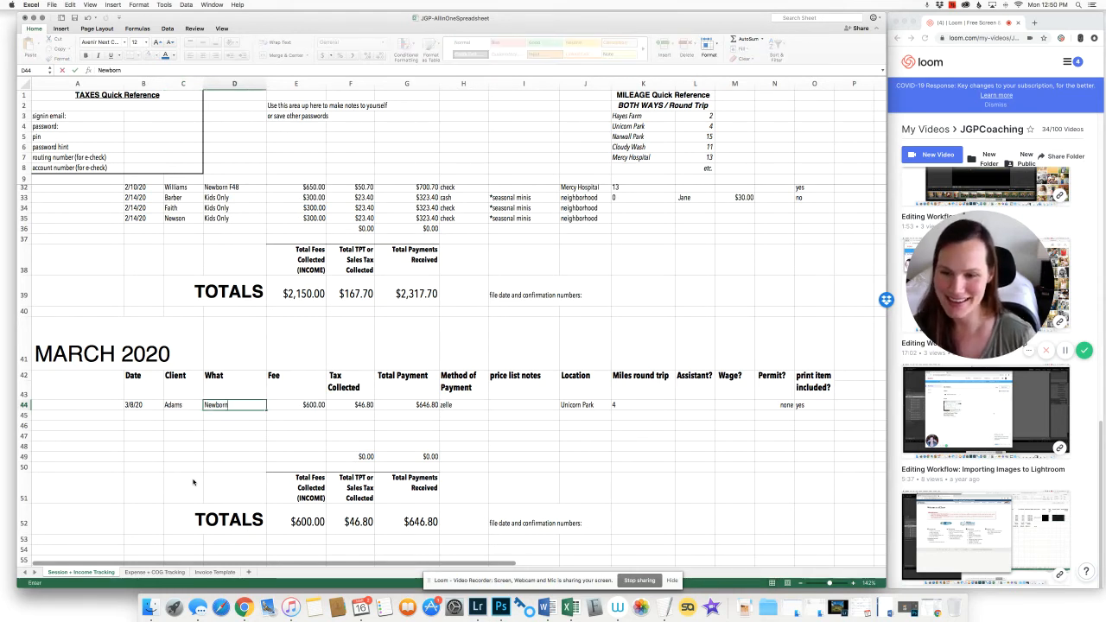
key(Tab)
text(65)
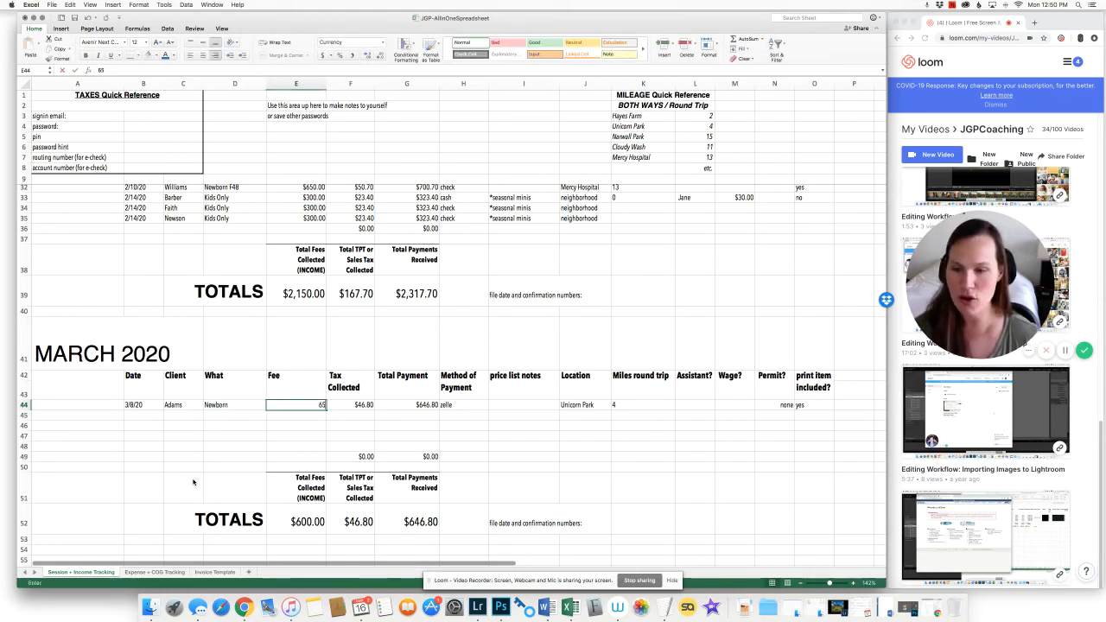
text(0)
key(Tab)
In row 44, set the payment method to check and the location to client's home, and clear the round-trip miles.
key(Tab)
key(Tab)
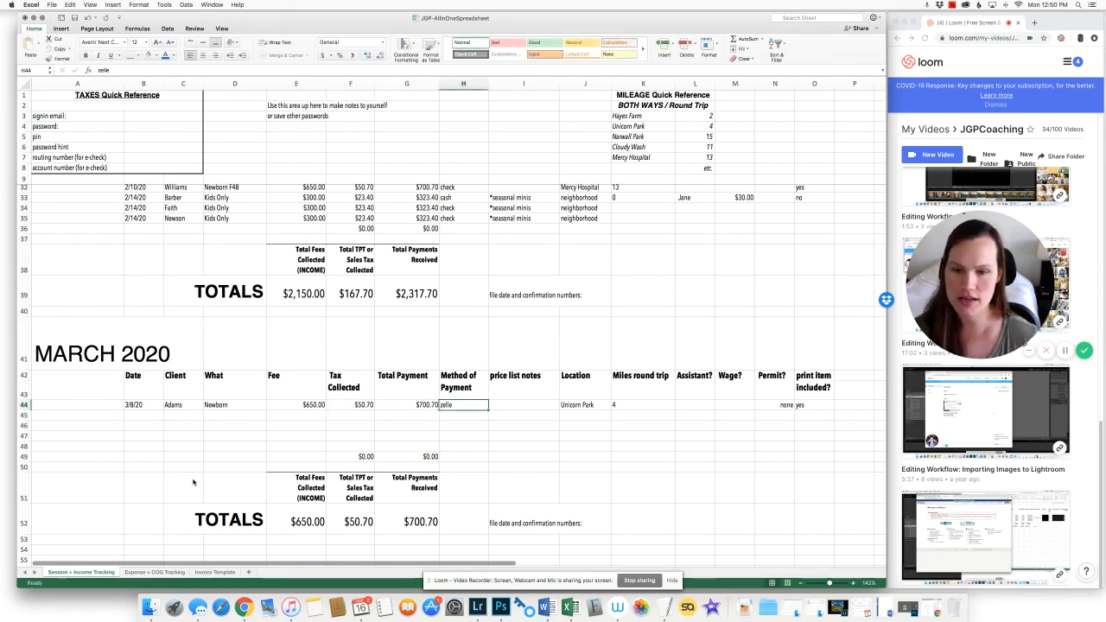
text(check)
key(Tab)
key(Tab)
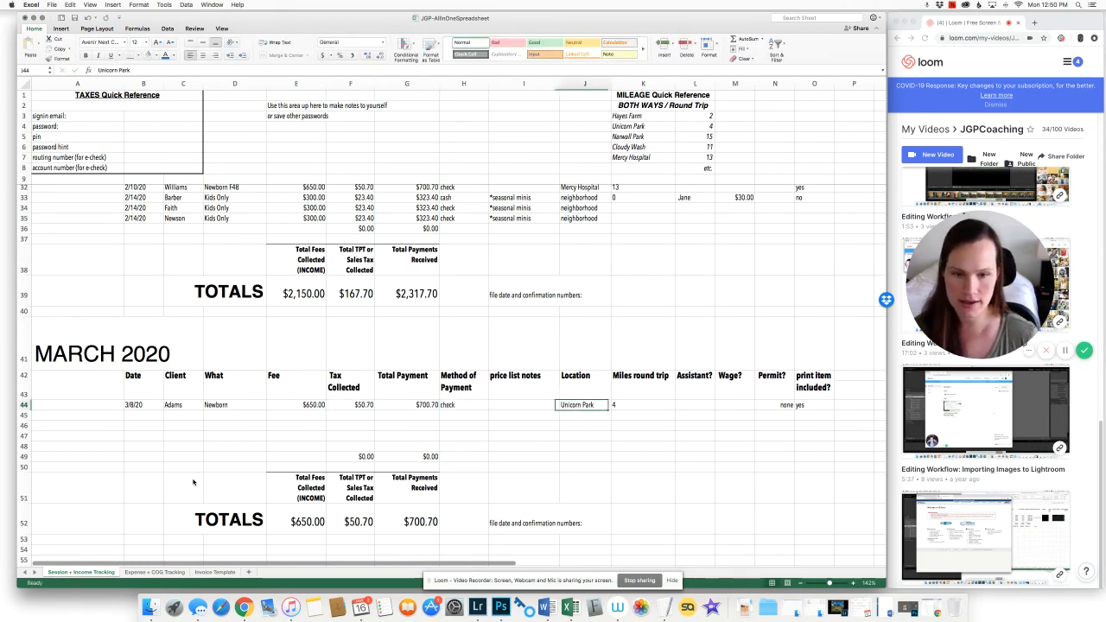
text(client's home)
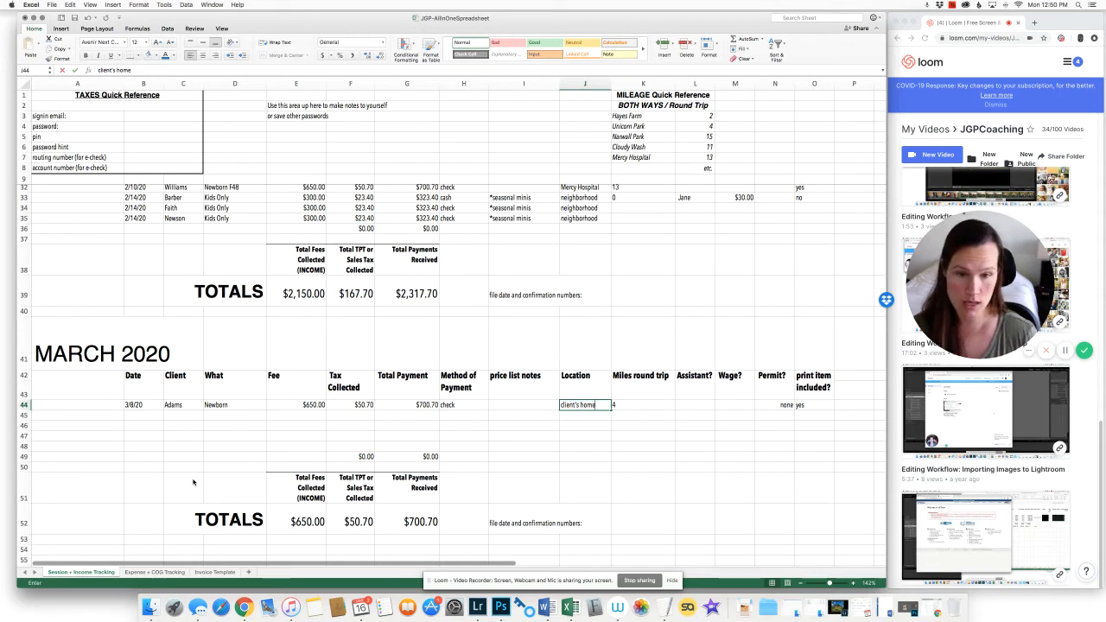
key(Tab)
key(BackSpace)
key(Tab)
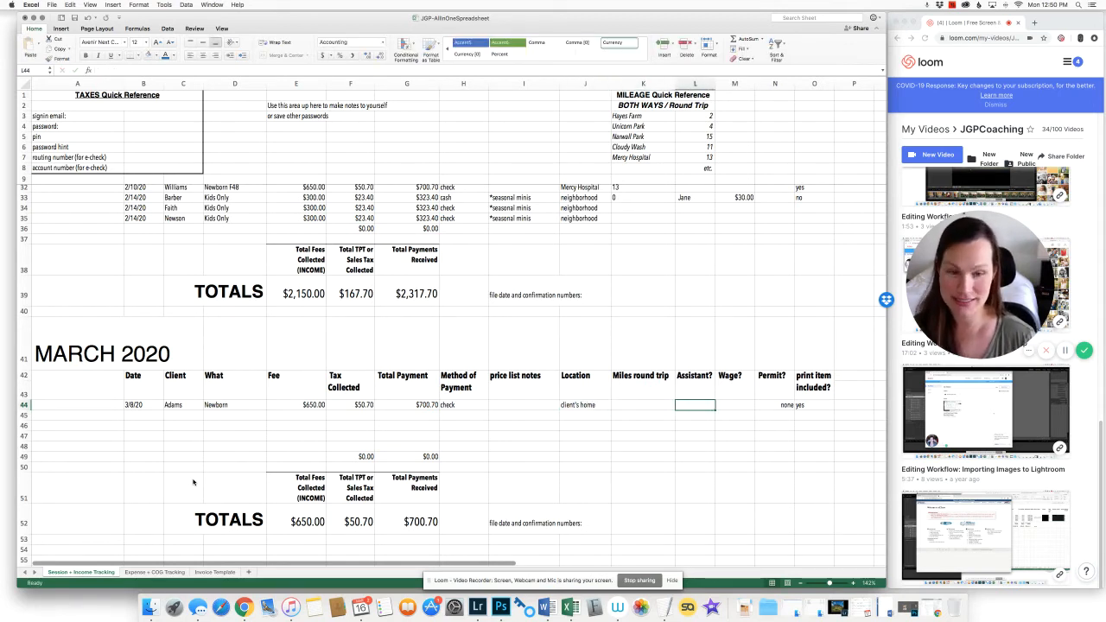
Enter the assistant's first name in L44 and a wage of 30 in M44, keeping the permit and print item entries.
text(Ja)
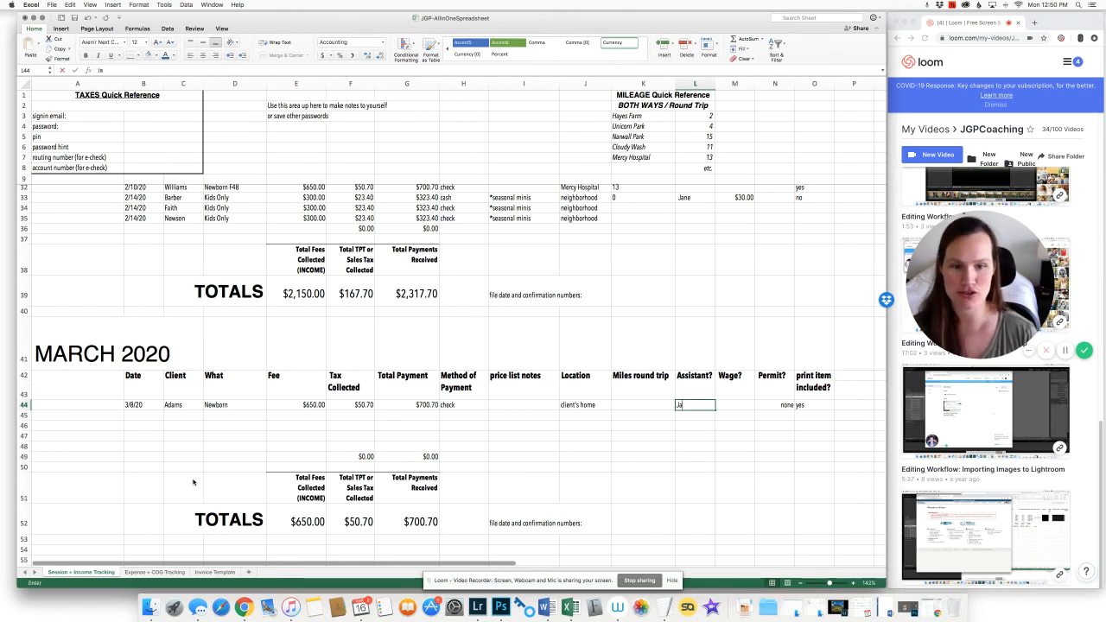
text(ne)
key(Tab)
text(30)
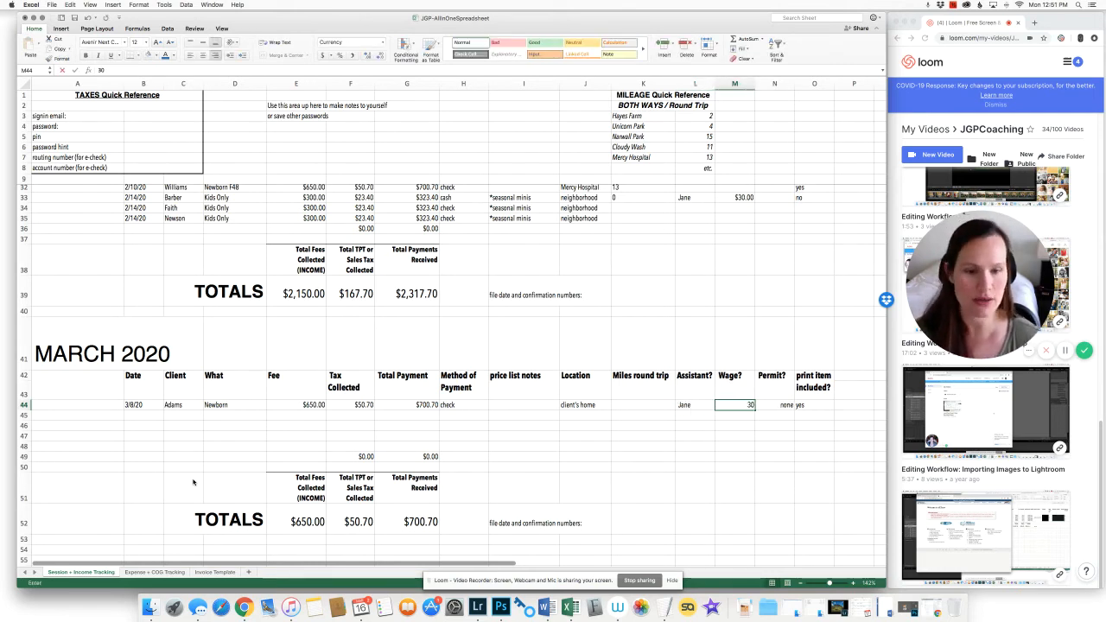
key(Return)
key(Up)
key(Right)
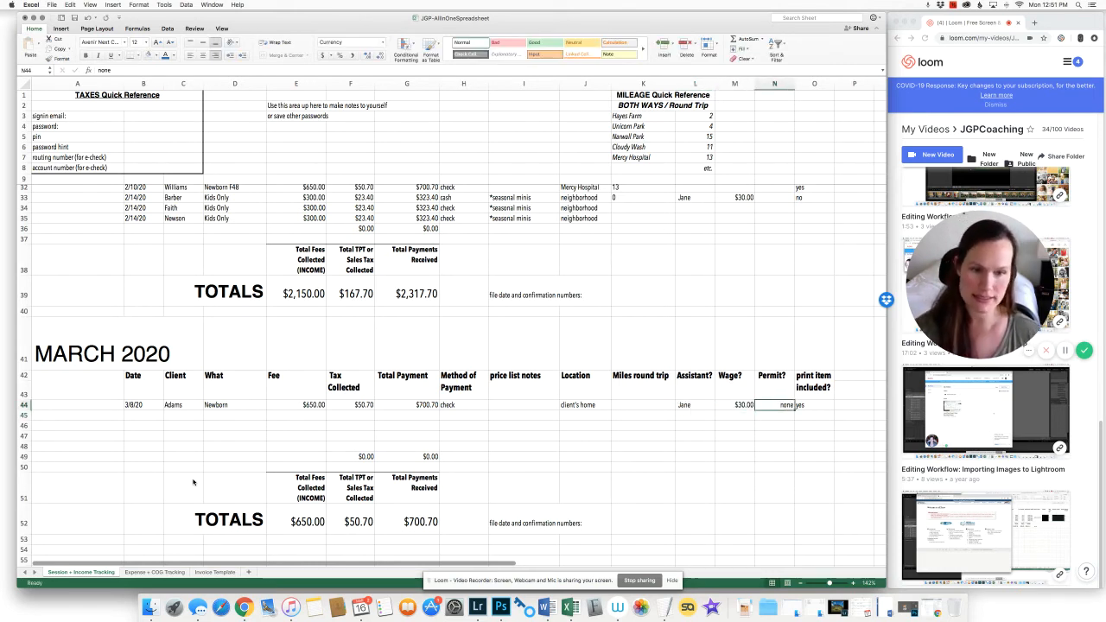
key(Right)
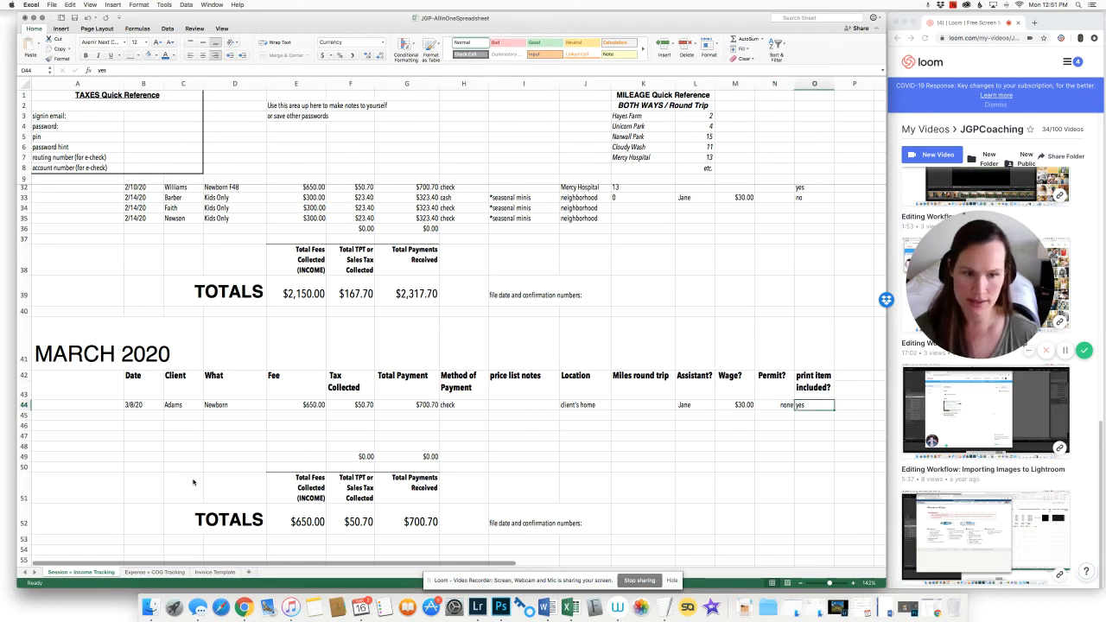
Begin a second March entry in row 45 with the date 3/12 and the client's surname.
key(Down)
key(Left)
key(Left)
key(Left)
key(Left)
key(Left)
key(Left)
key(Left)
key(Left)
key(Left)
key(Left)
key(Left)
key(Left)
key(Left)
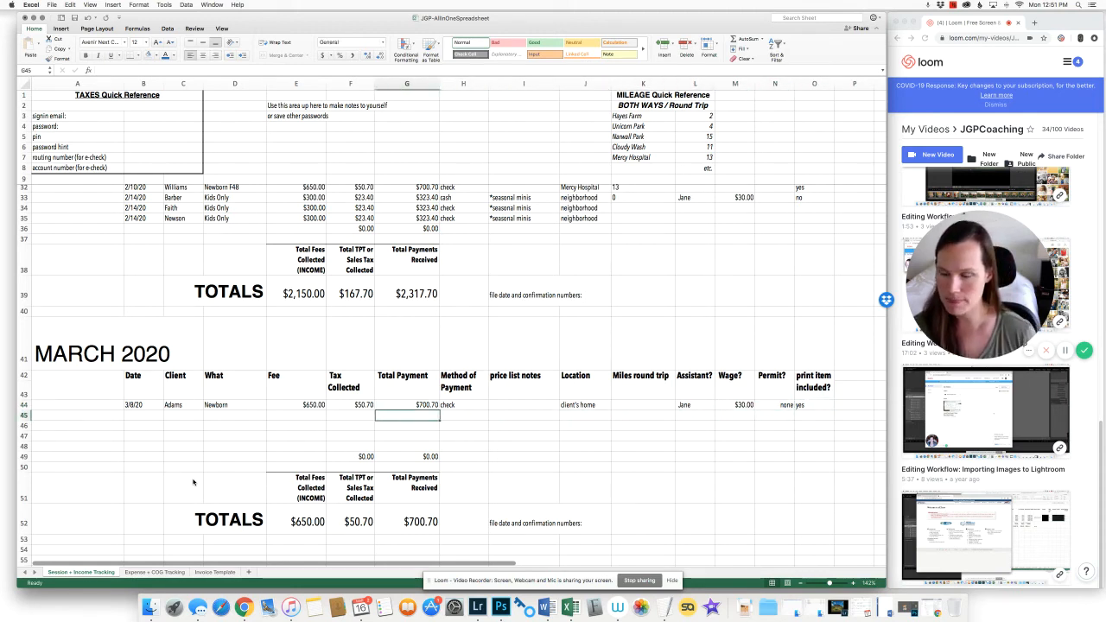
text(3/)
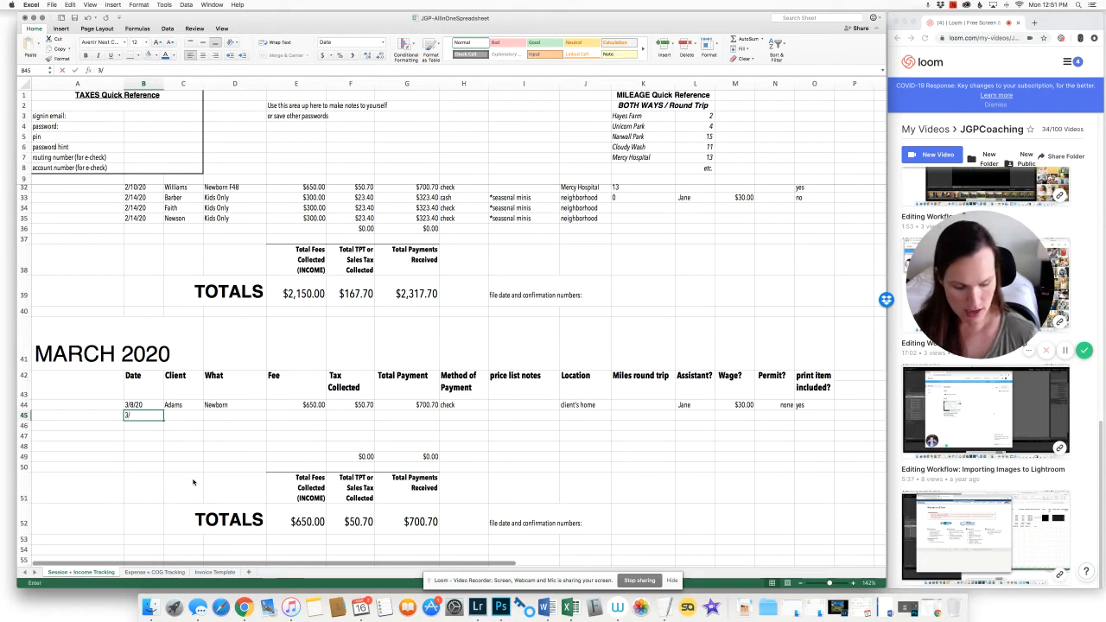
text(12)
key(Tab)
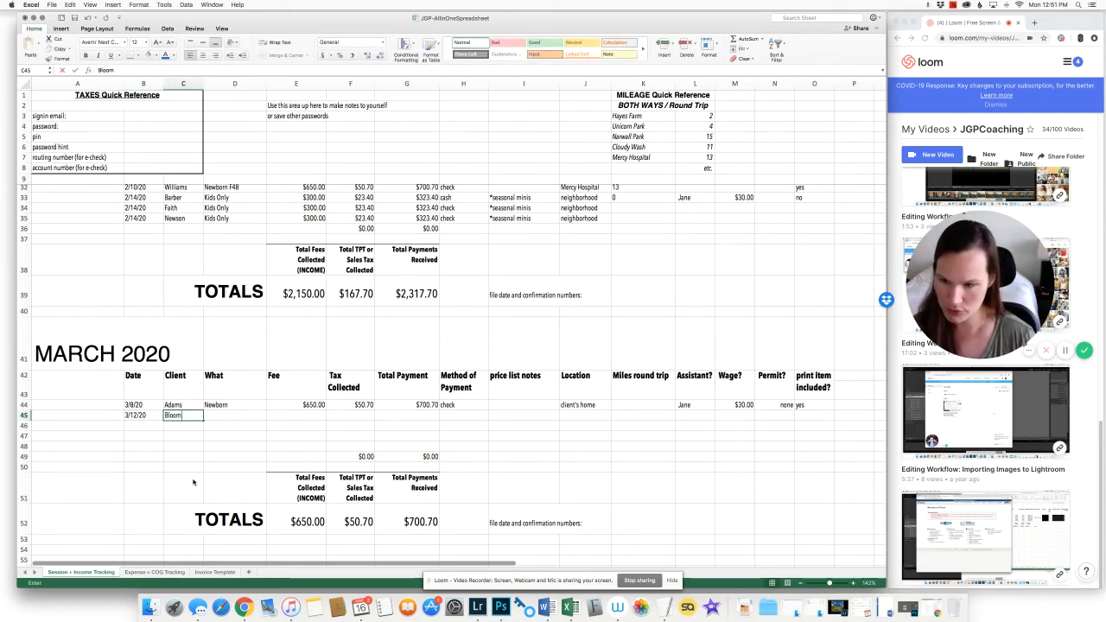
key(Tab)
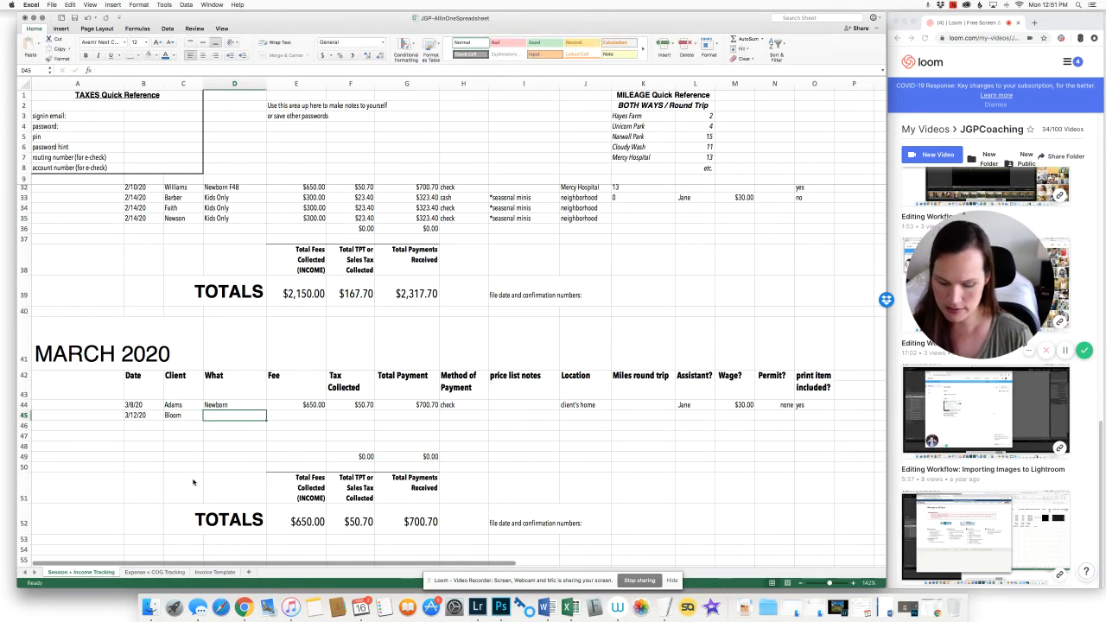
Enter Family Session as the session type in D45 and a fee of 500 in E45.
text(Family Sess)
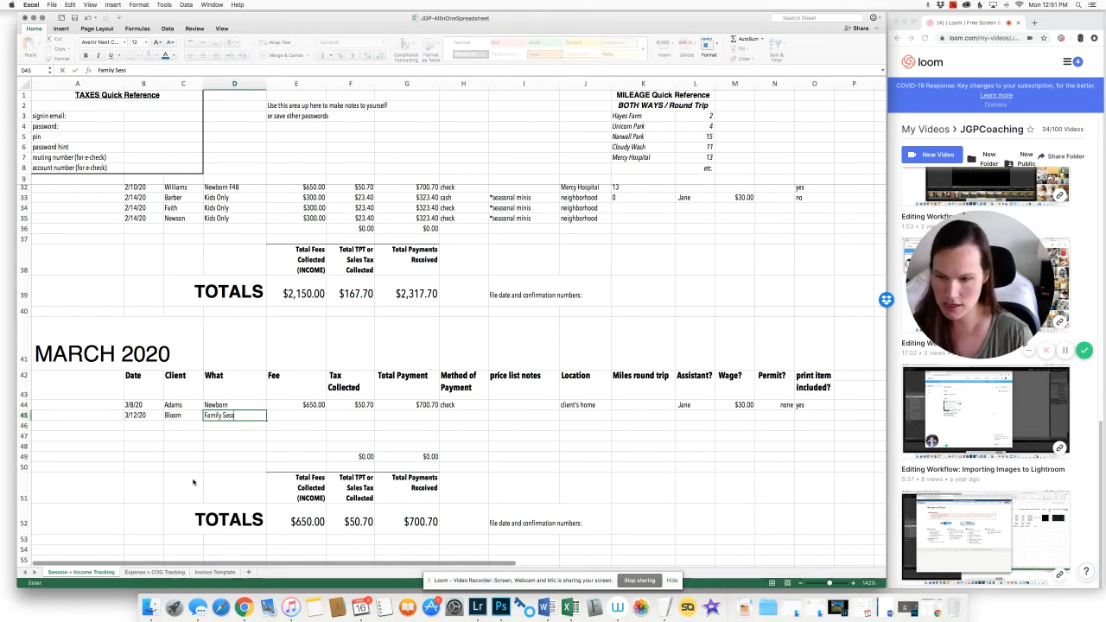
text(ion)
key(Tab)
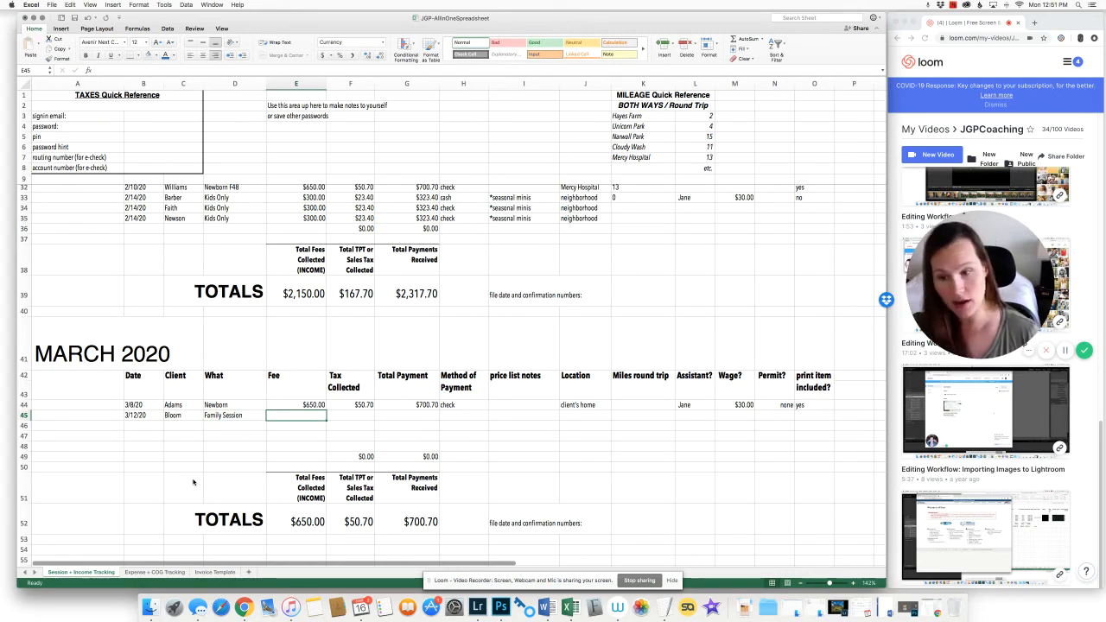
text(500)
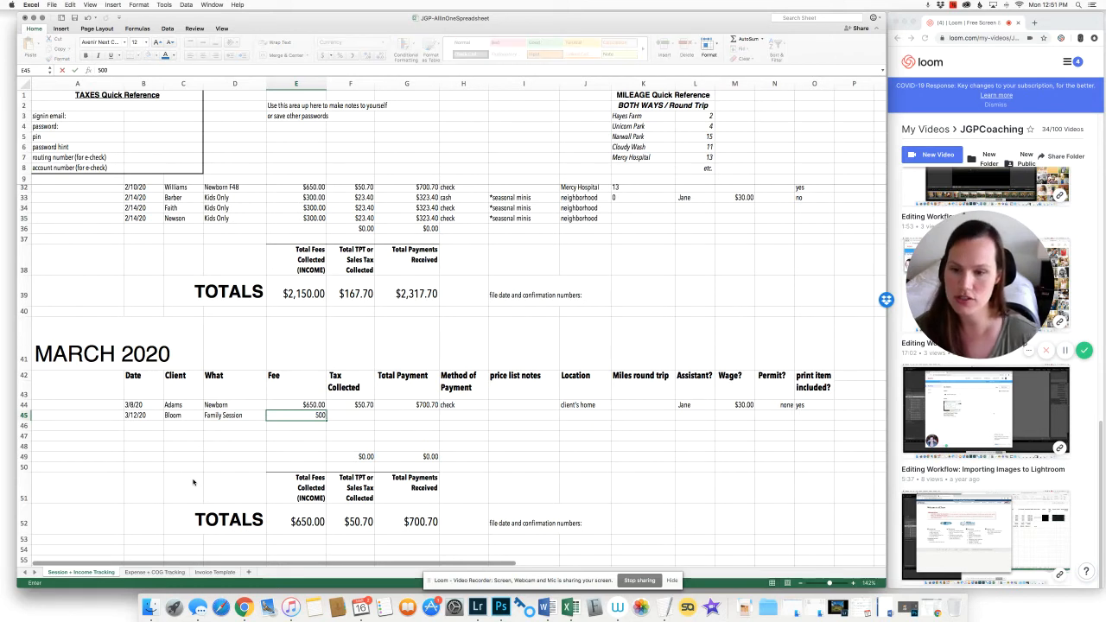
key(Tab)
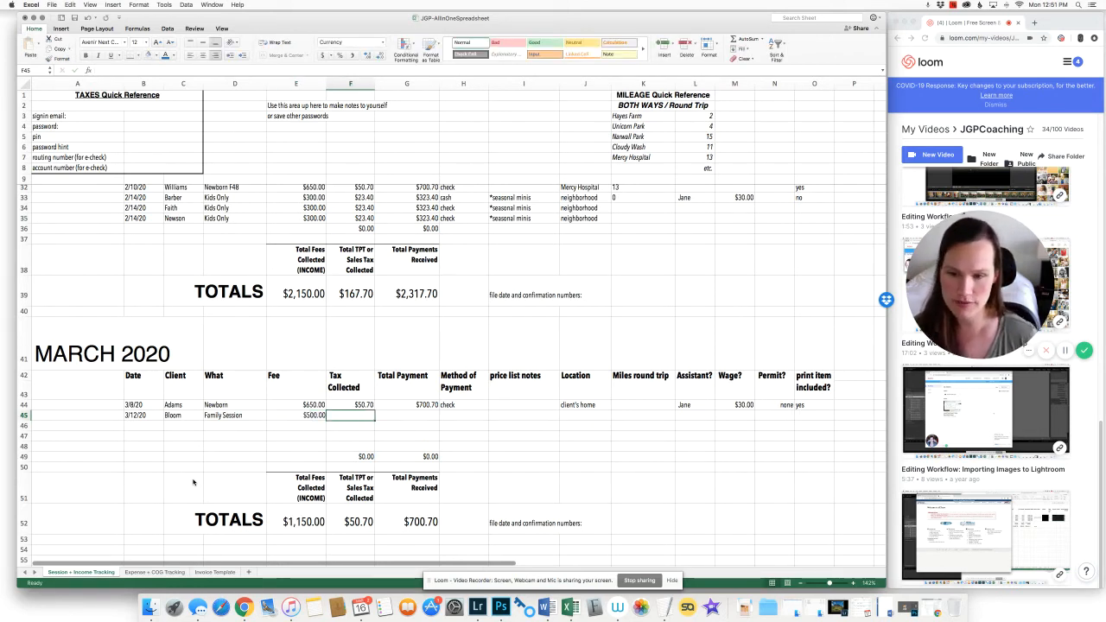
Fill the Tax Collected and Total Payment formulas from row 44 down through row 47, and check row 45's amounts.
click(364, 406)
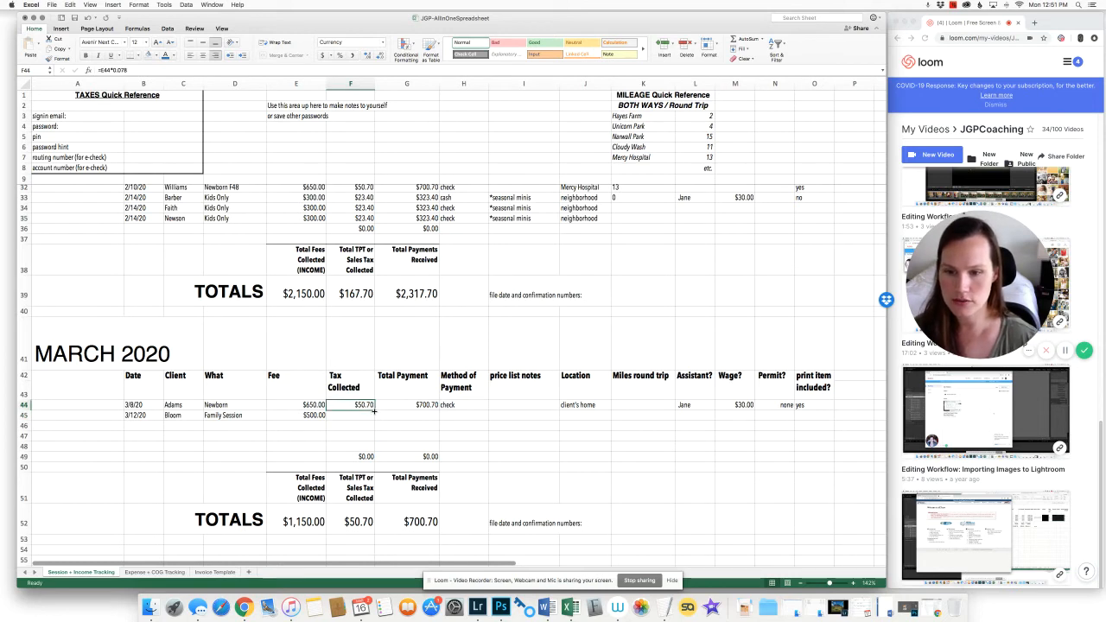
drag(374, 410, 374, 438)
click(429, 405)
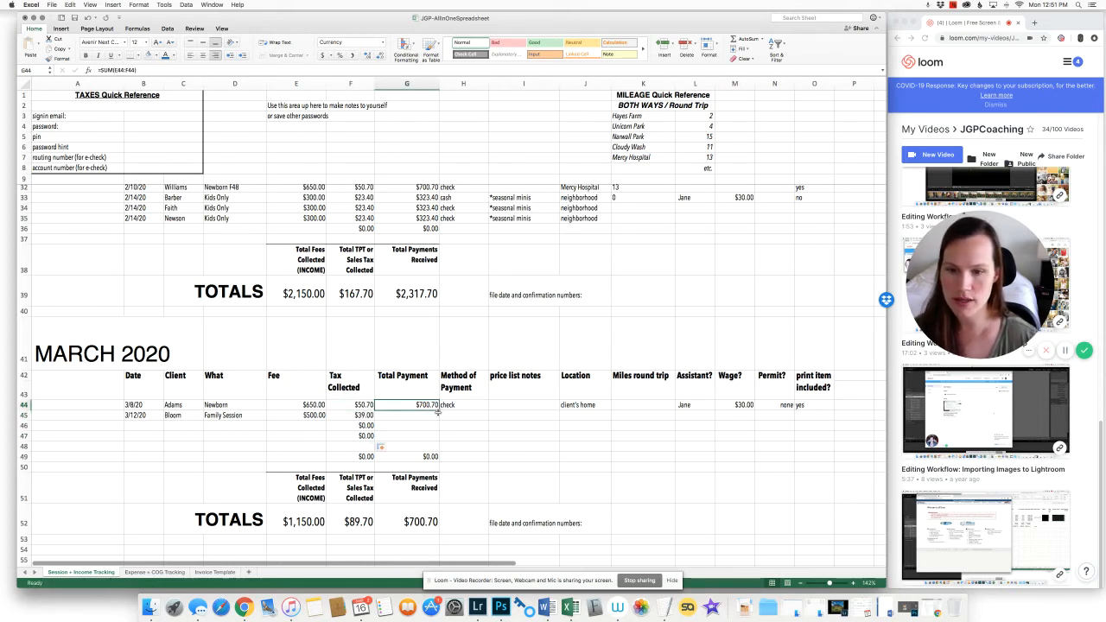
drag(438, 409, 437, 442)
click(311, 415)
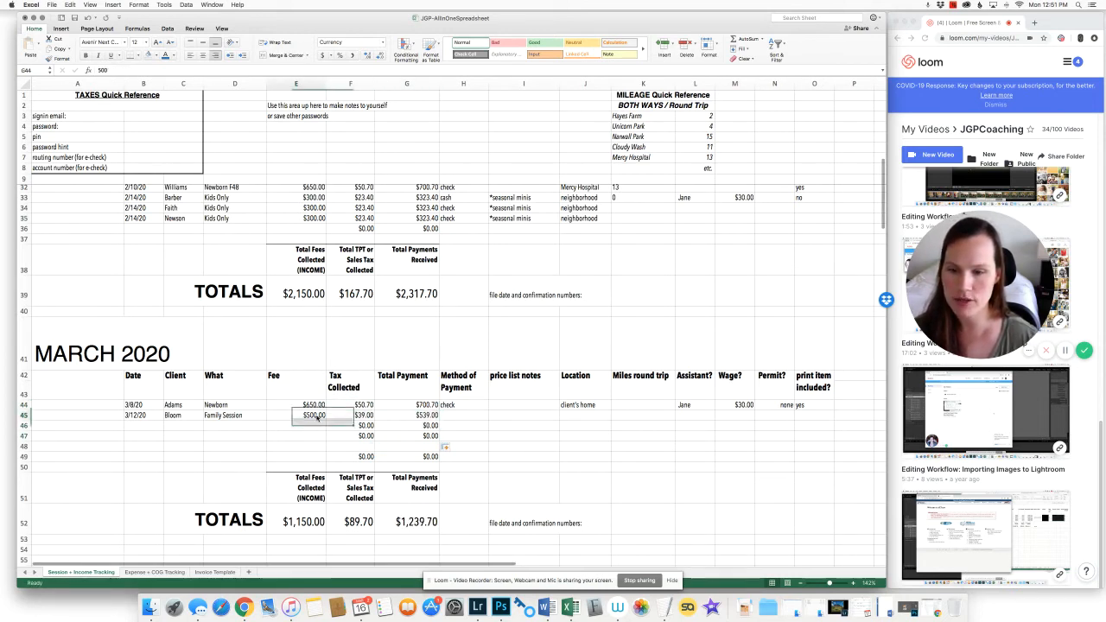
click(363, 415)
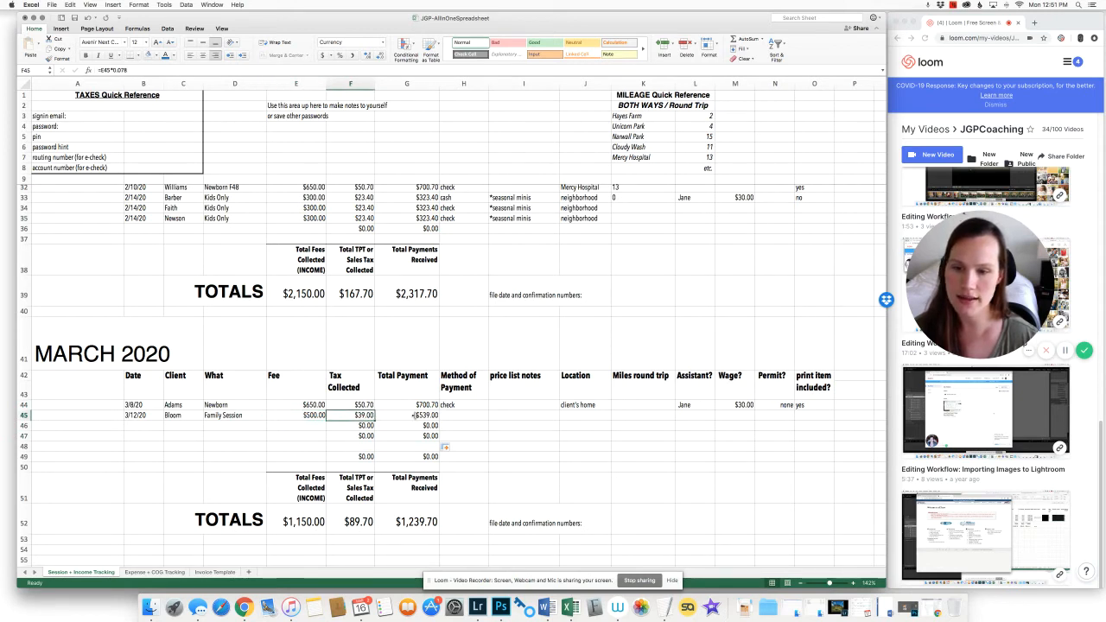
click(425, 415)
Enter check as row 45's payment method and "*$100 off, contest winner" as its price list note.
click(458, 416)
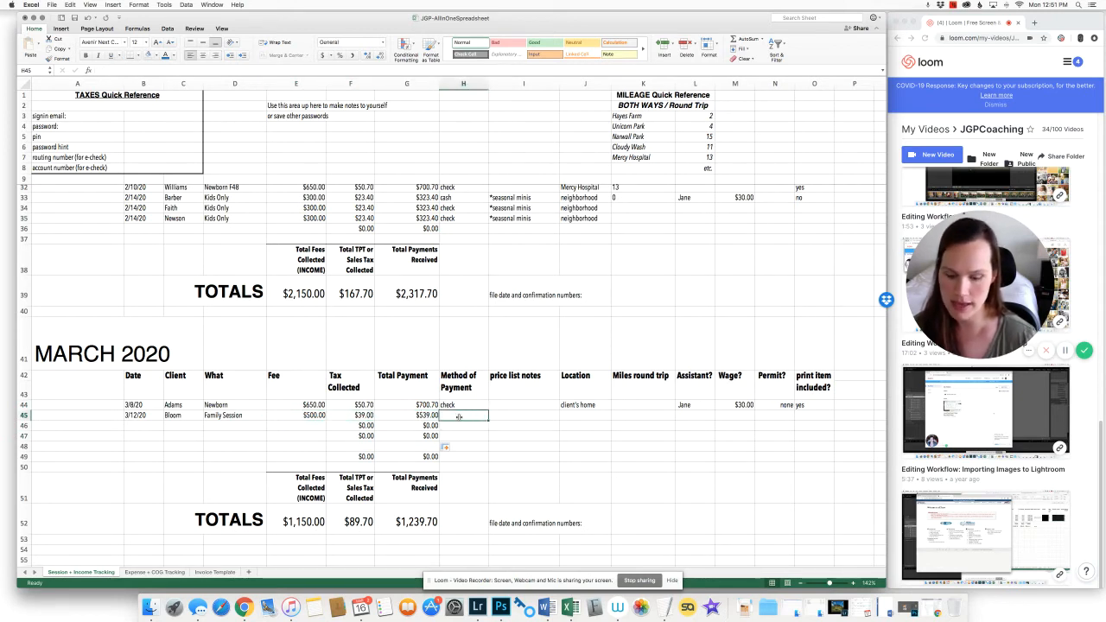
text(check)
key(Tab)
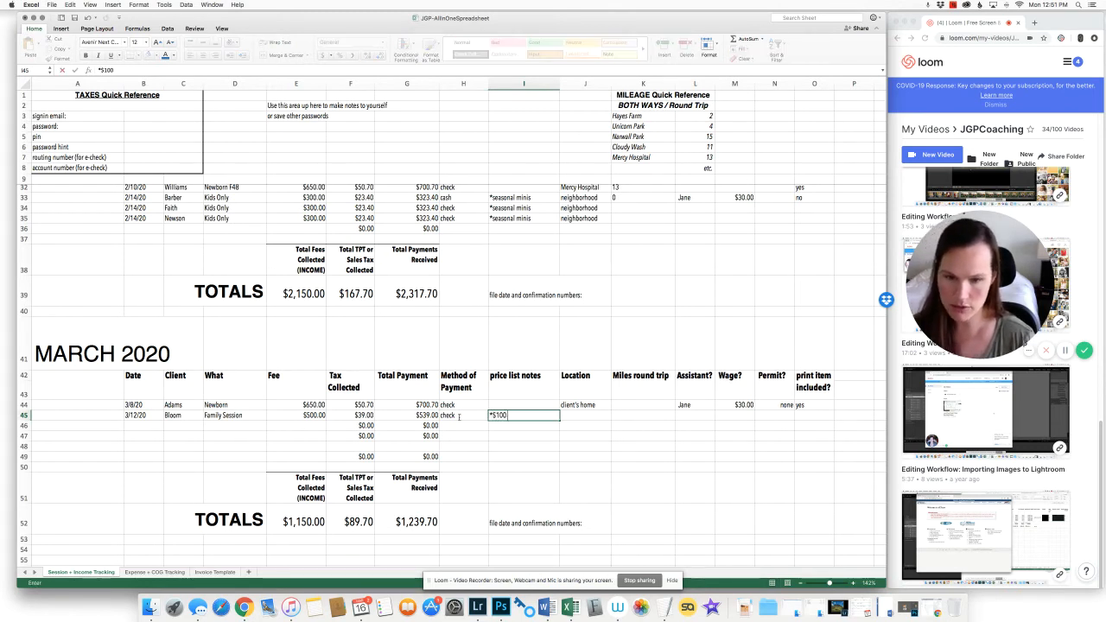
text(*$100 off,)
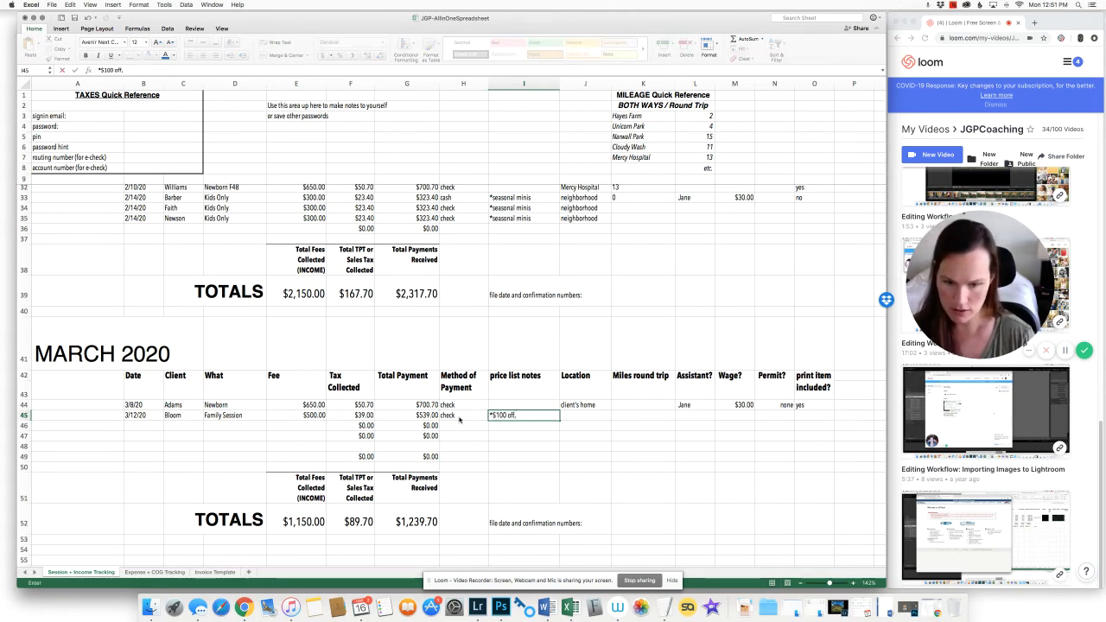
text( contest winne)
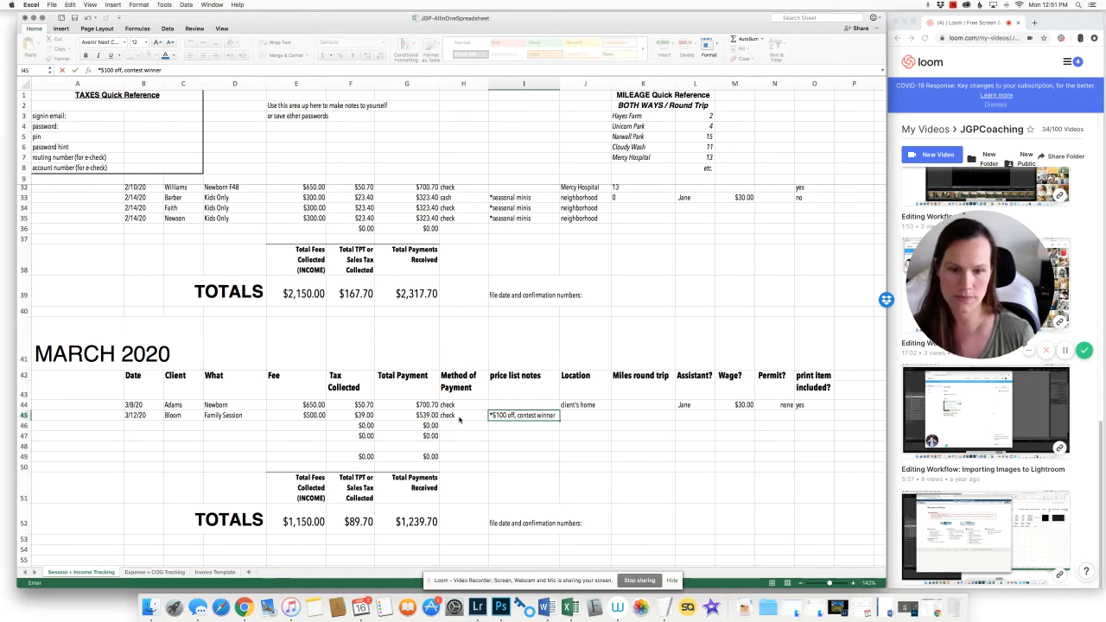
text(r)
key(Tab)
Enter Cloudy Wash as the location in J45 and 11 round-trip miles in K45.
text(Cloud)
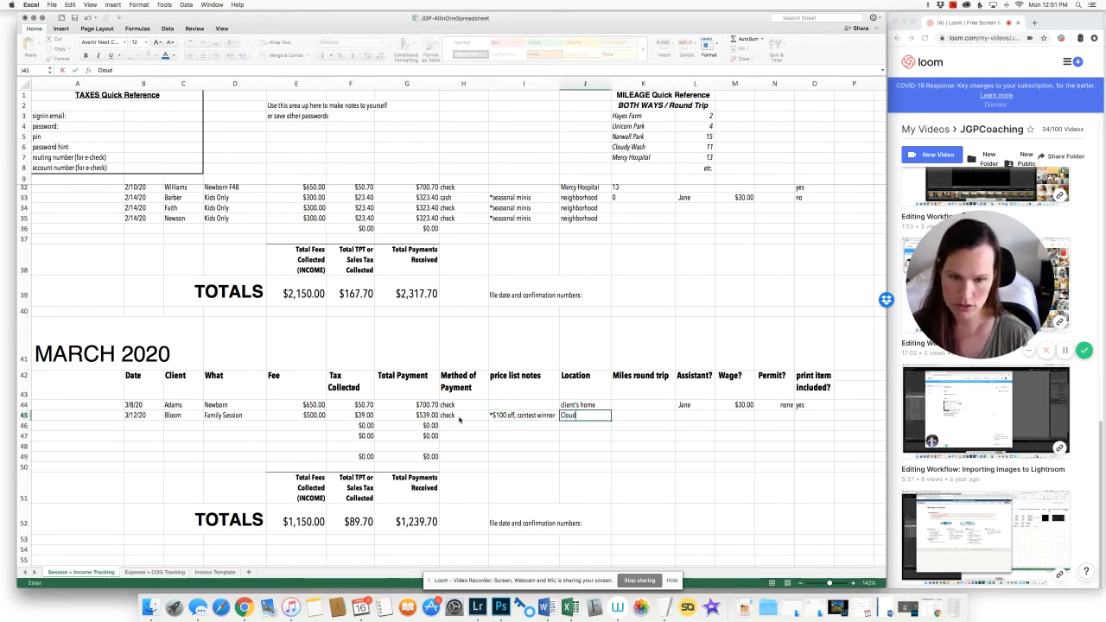
text(y Wash)
key(Tab)
text(1)
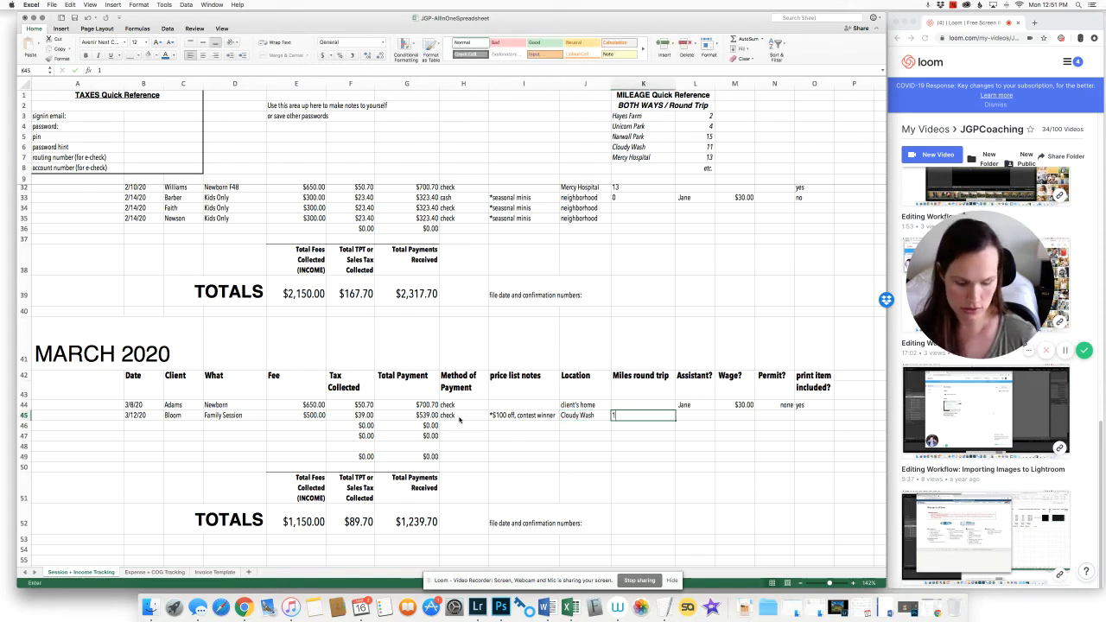
text(1)
key(Tab)
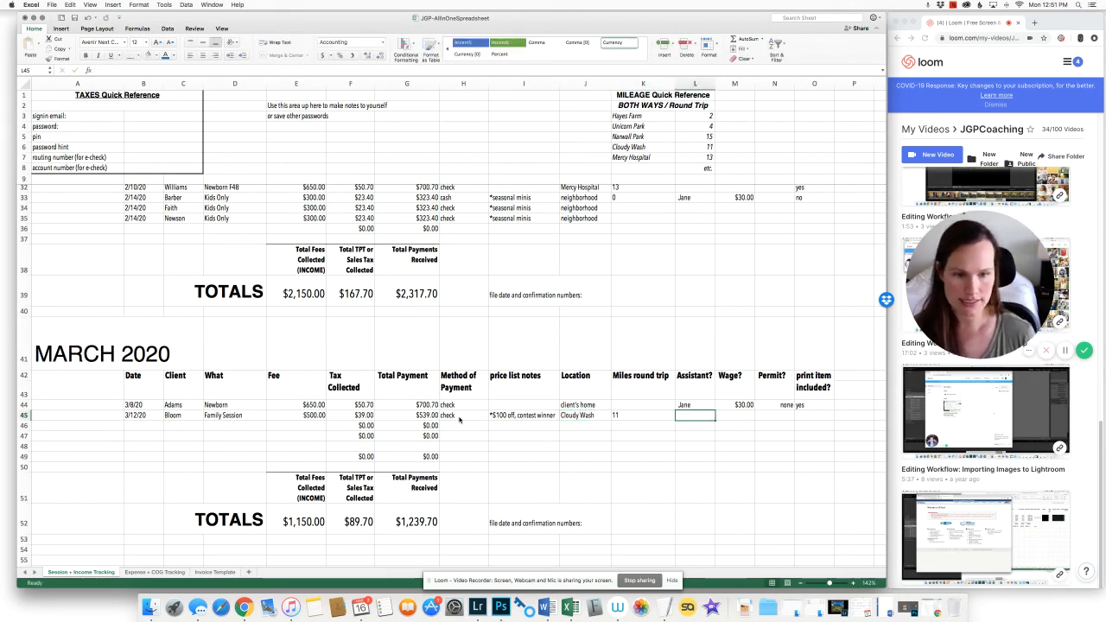
Leave row 45's assistant, wage and permit cells blank and enter yes for print item included in O45.
key(Tab)
key(Tab)
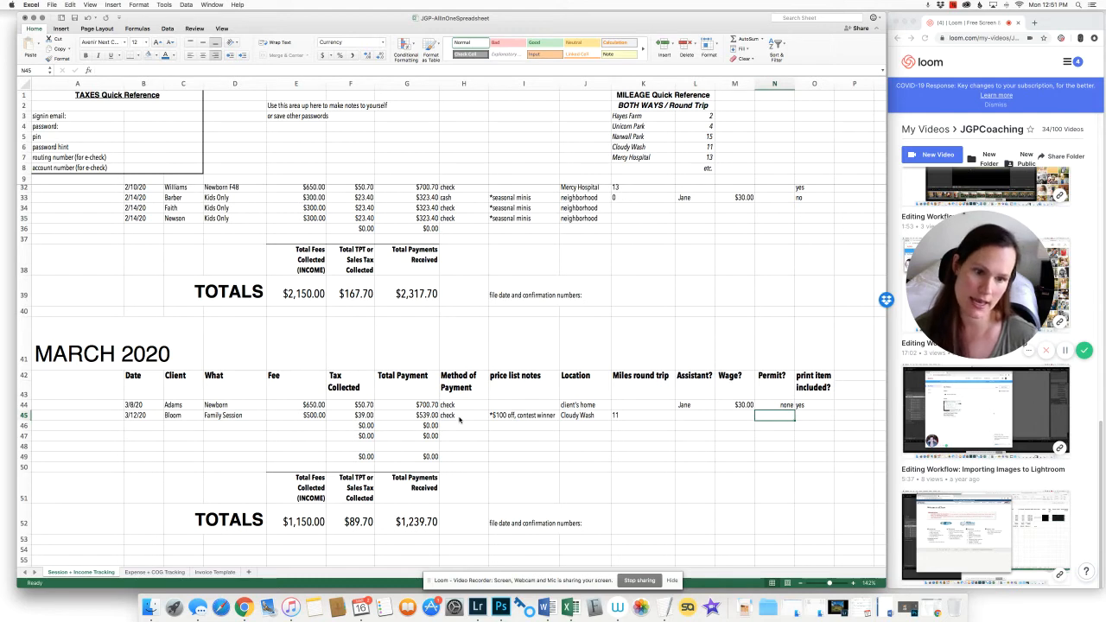
key(Tab)
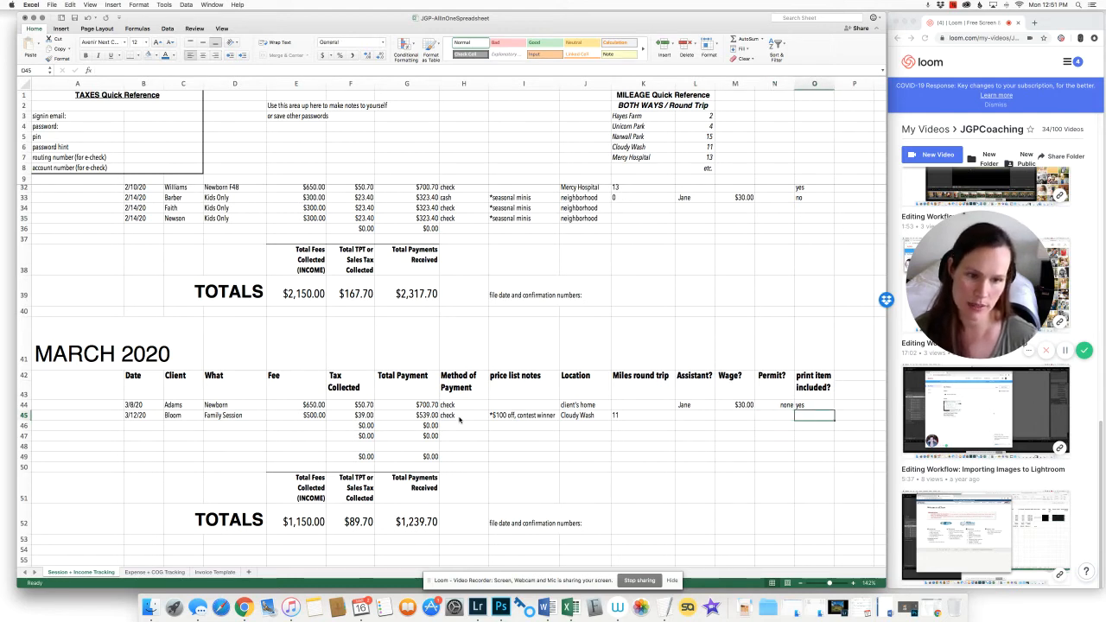
text(yes)
key(Return)
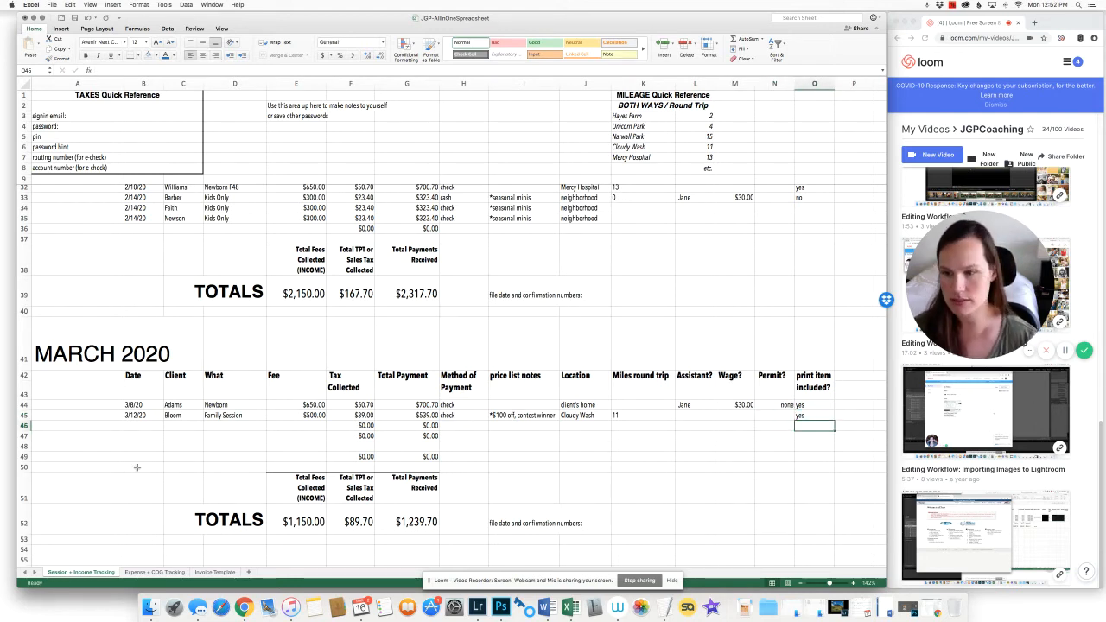
Enter 3/18/20 as the date in B46 and the client's surname in C46.
click(151, 425)
click(151, 425)
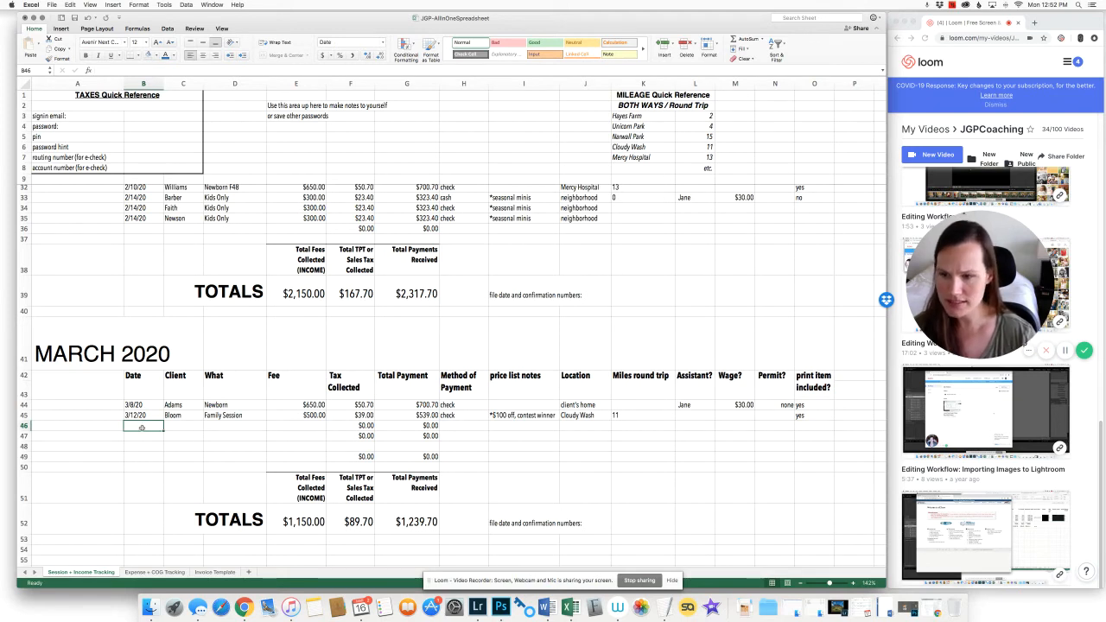
text(3/18/20)
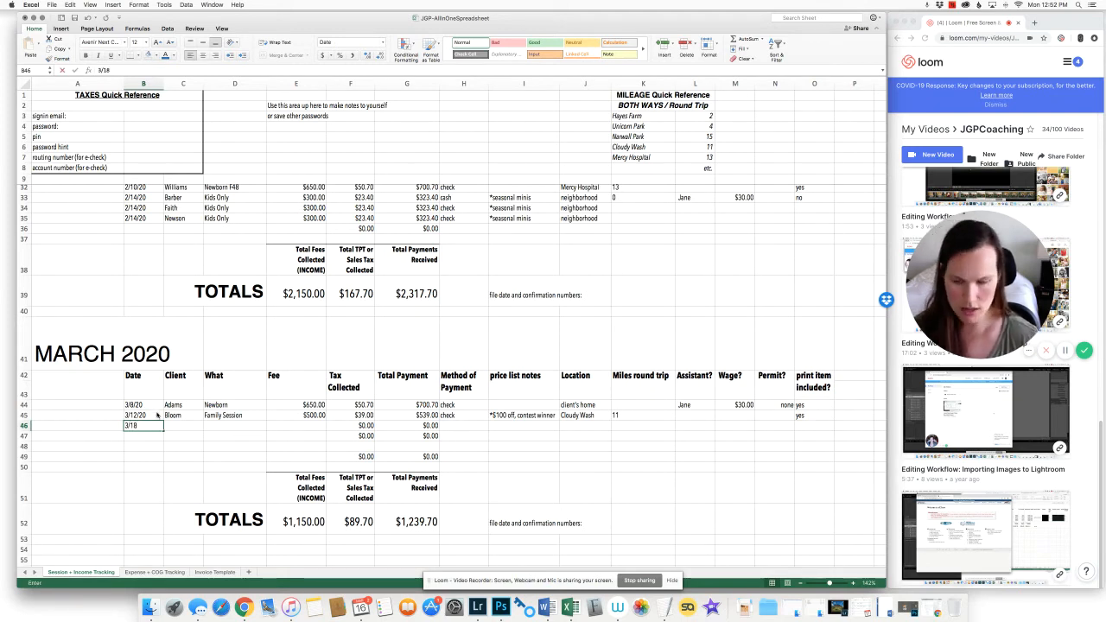
key(Tab)
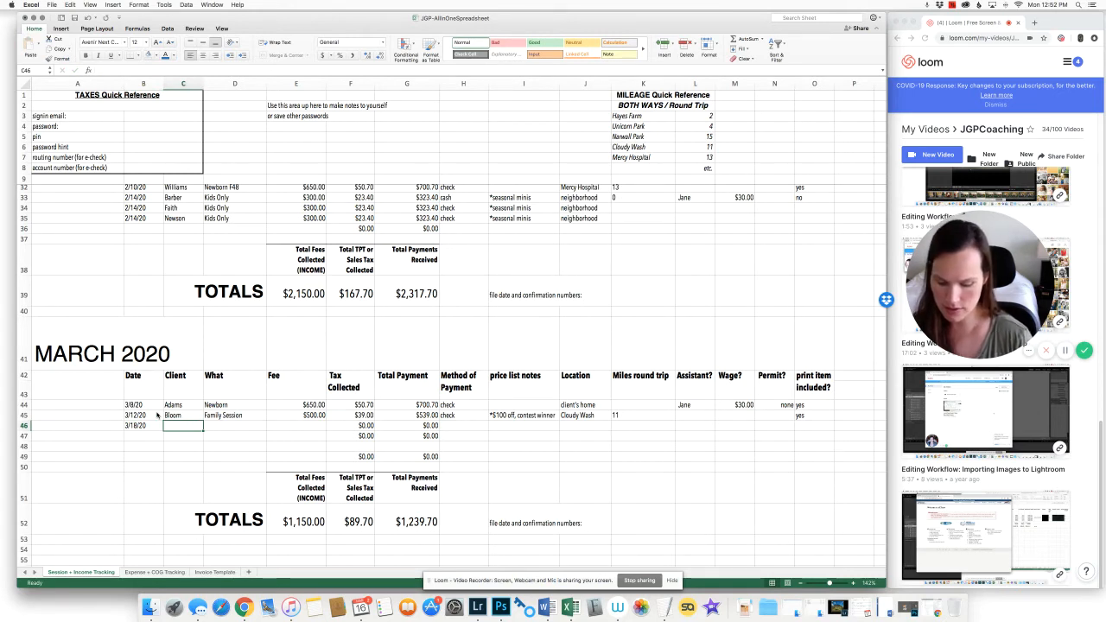
text(Jones)
key(Tab)
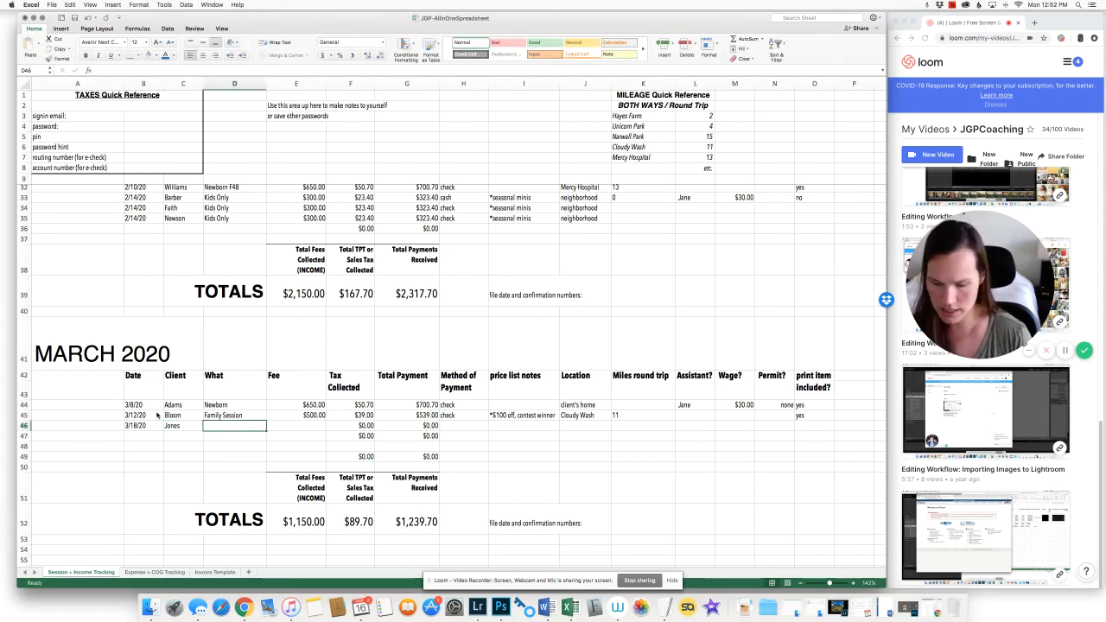
Enter Newborn as row 46's session type and 650 as its fee.
text(Newborn)
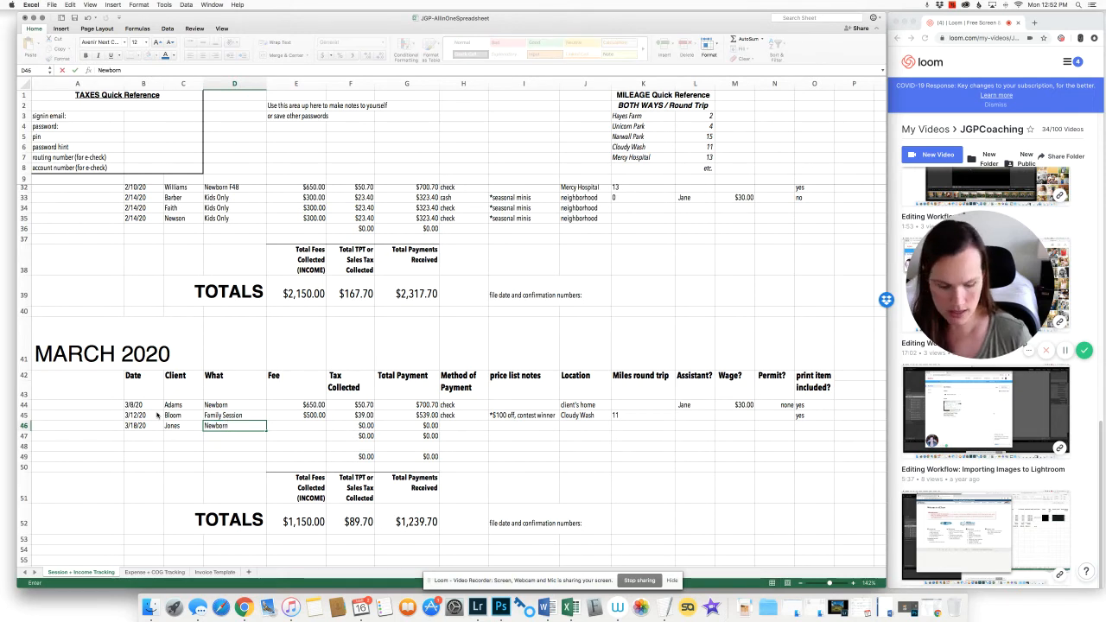
key(Tab)
text(650)
key(Left)
key(Left)
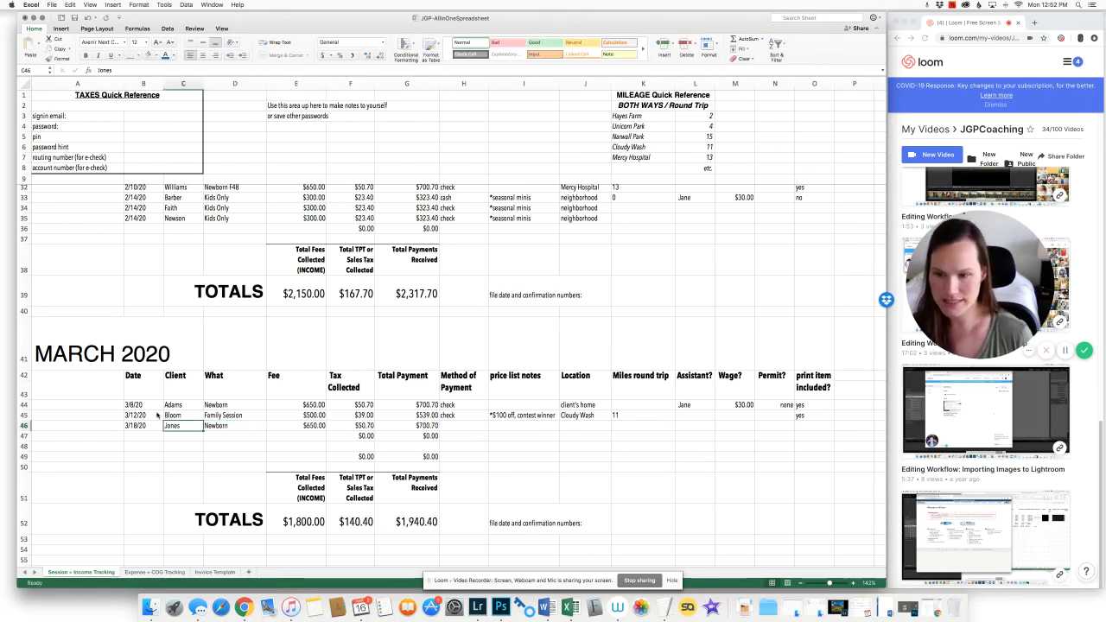
Set row 46's session type to Day in the Life and its fee to 1000.
key(Right)
text(Day)
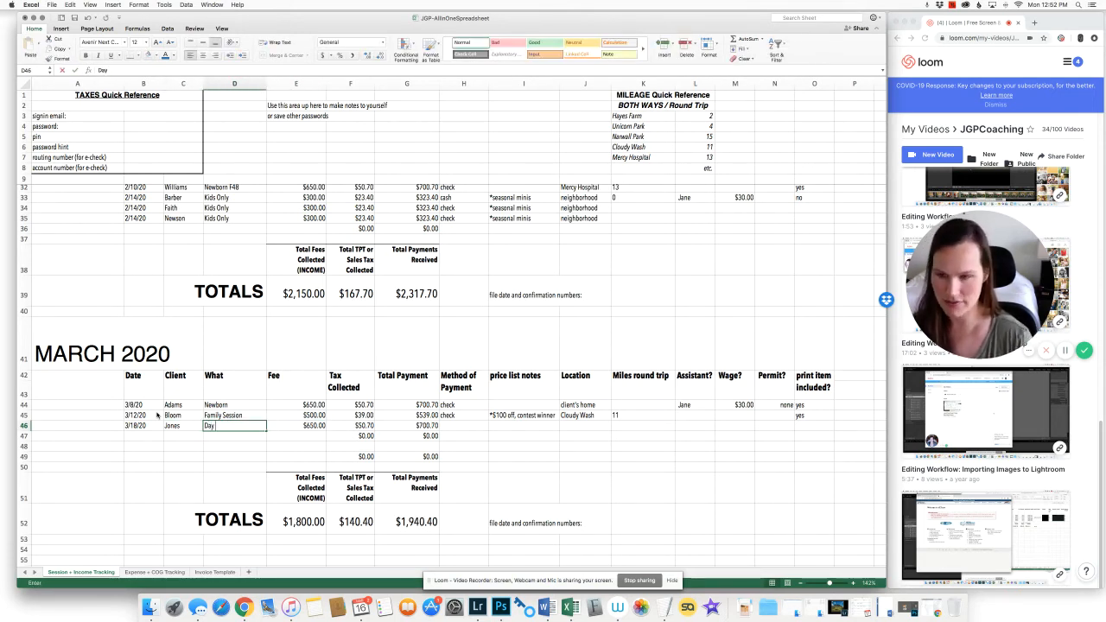
text( in the Life)
key(Tab)
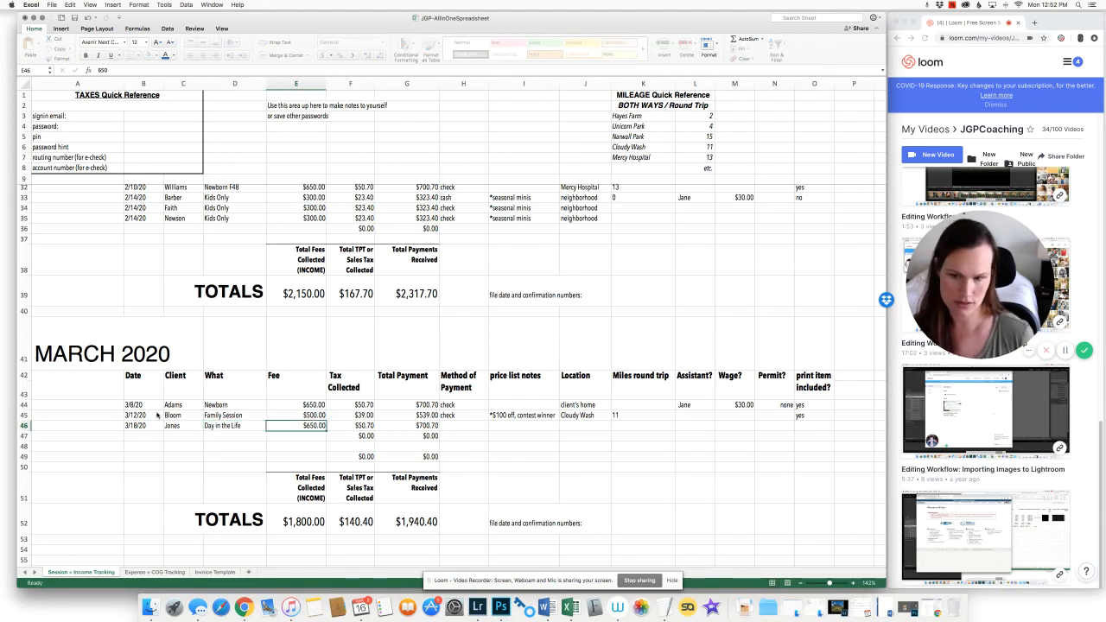
text(1,000)
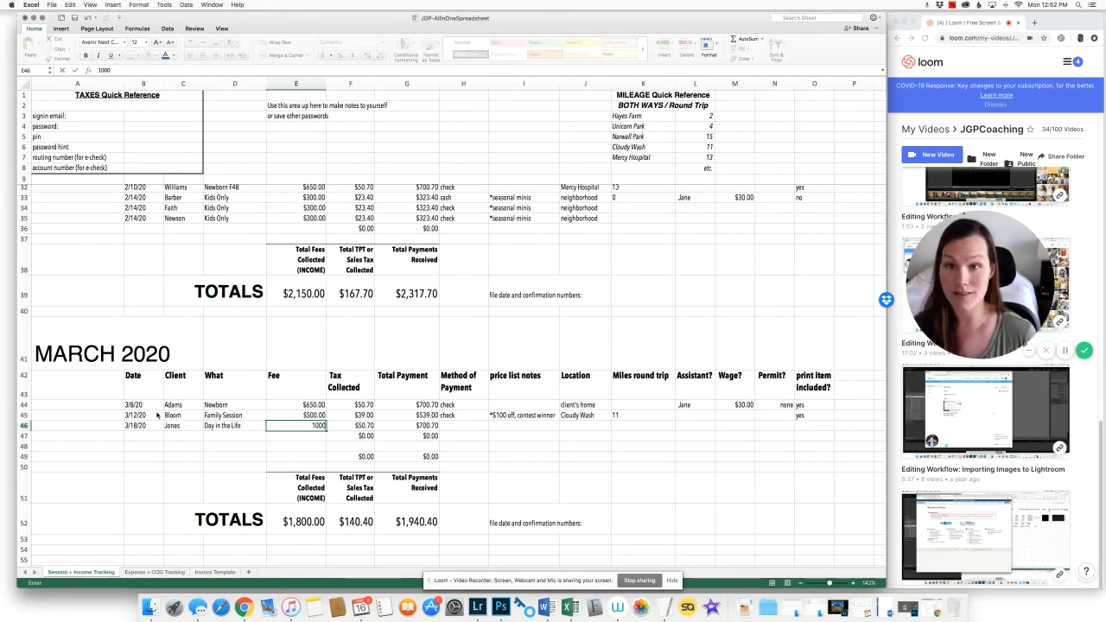
key(Tab)
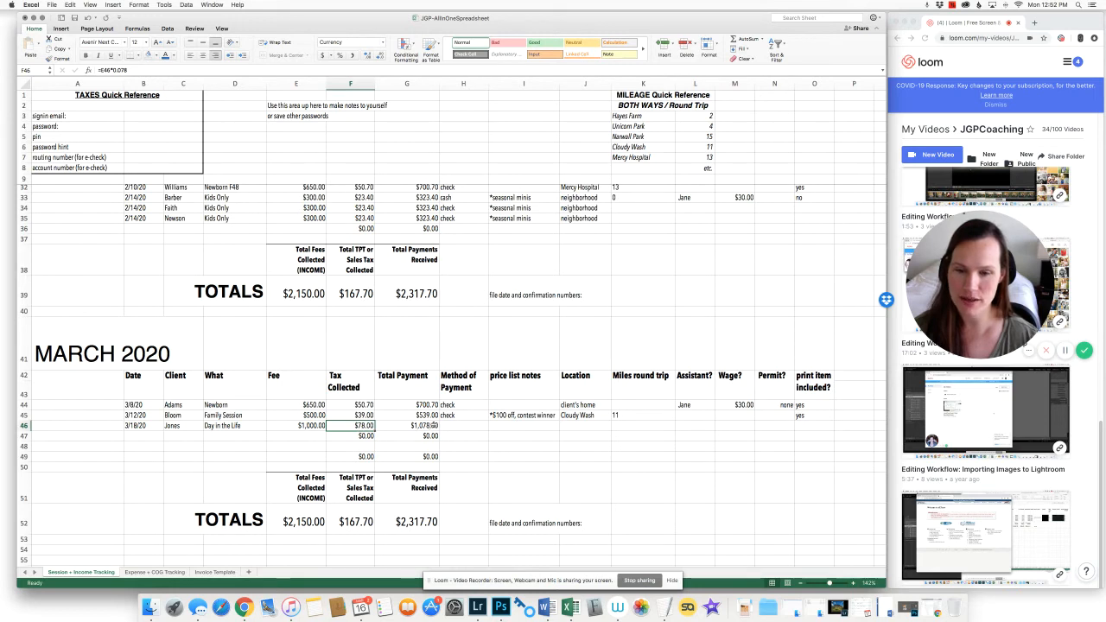
Enter zelle as row 46's payment method in H46 and leave its price list note blank.
click(461, 425)
text(zel)
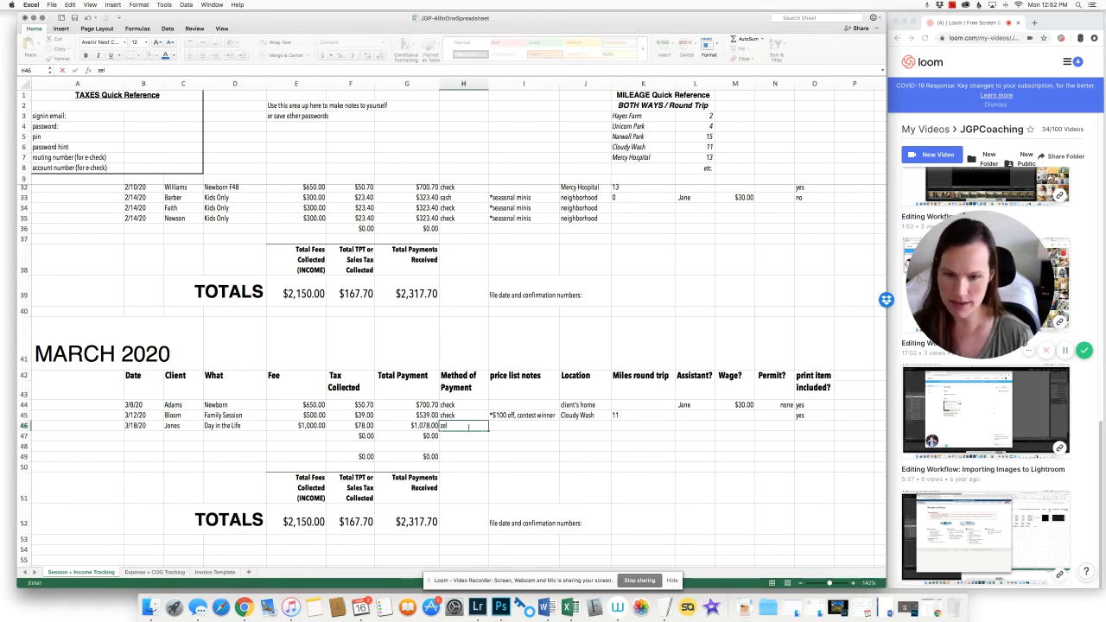
text(le)
key(Tab)
key(Tab)
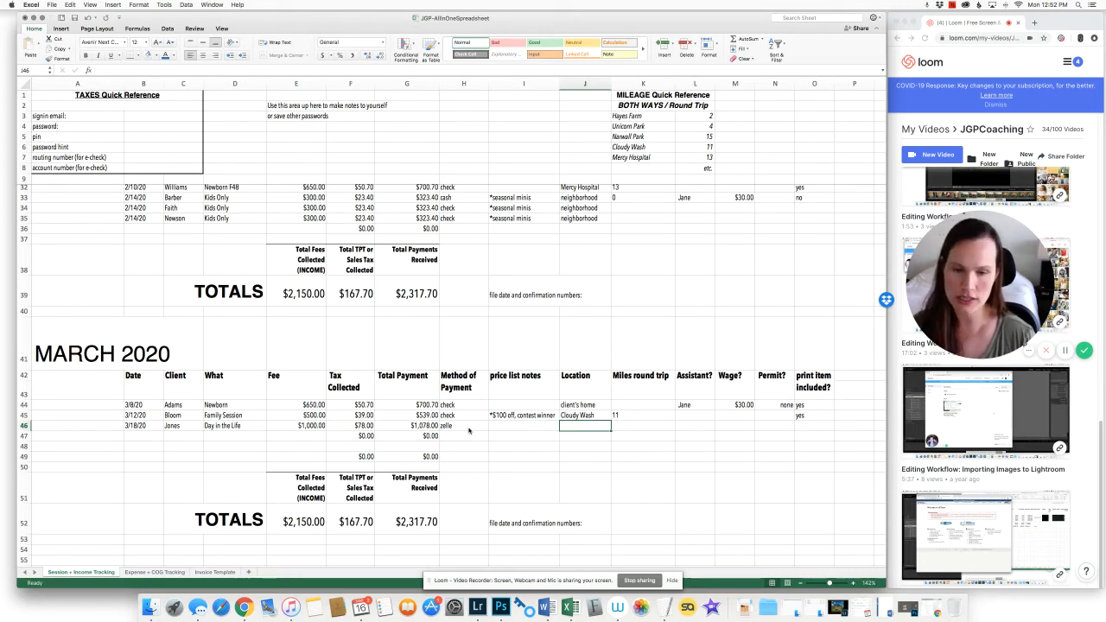
Enter Hayes Farm as the location in J46 and 2 round-trip miles in K46.
text(Hayes)
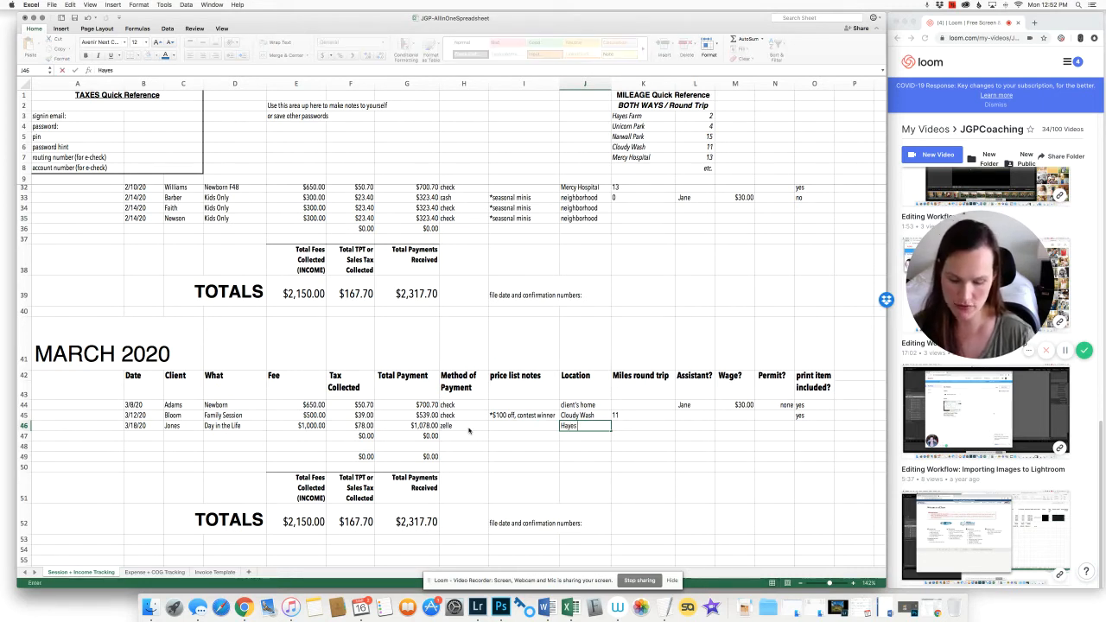
text( Farm)
key(Tab)
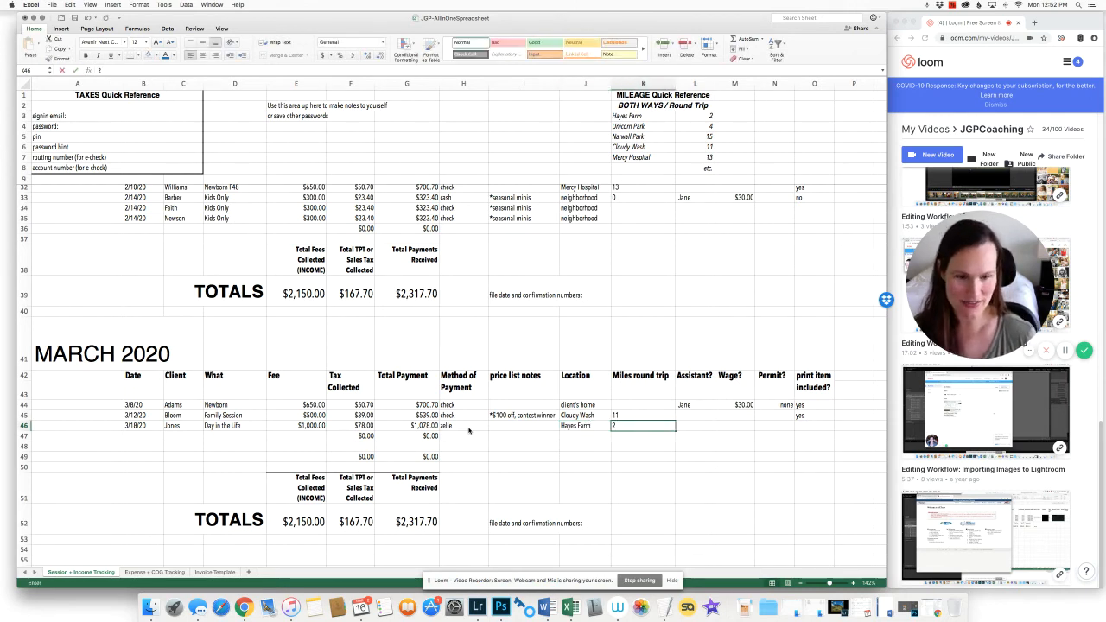
text(2)
key(shift+Tab)
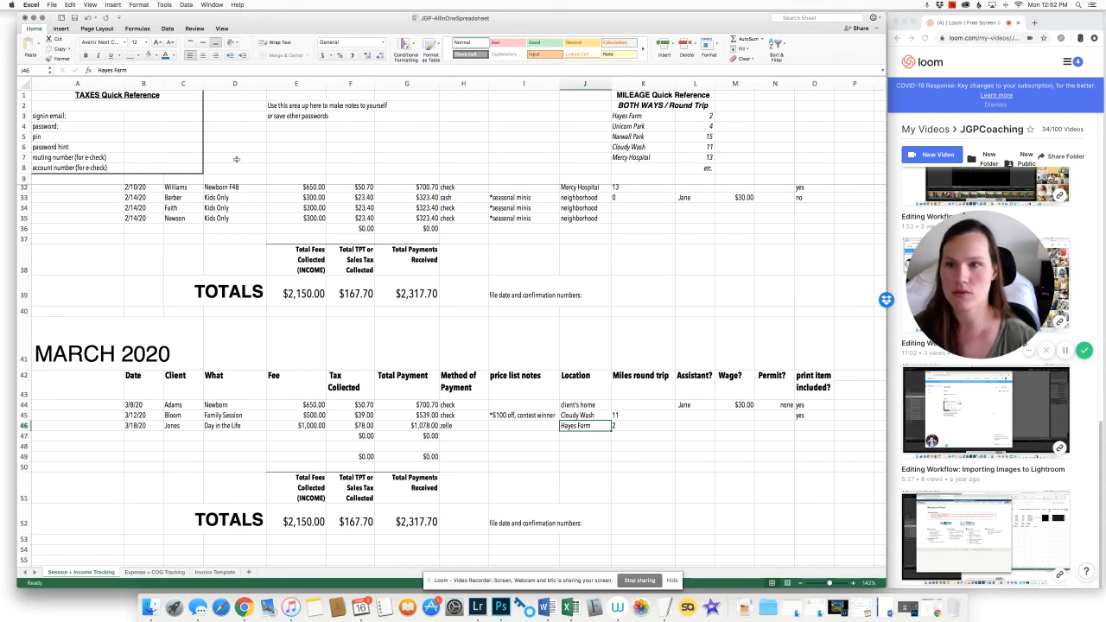
Extend the location in J46 to read "Hayes Farm + Client's Home".
click(161, 69)
text(+ C)
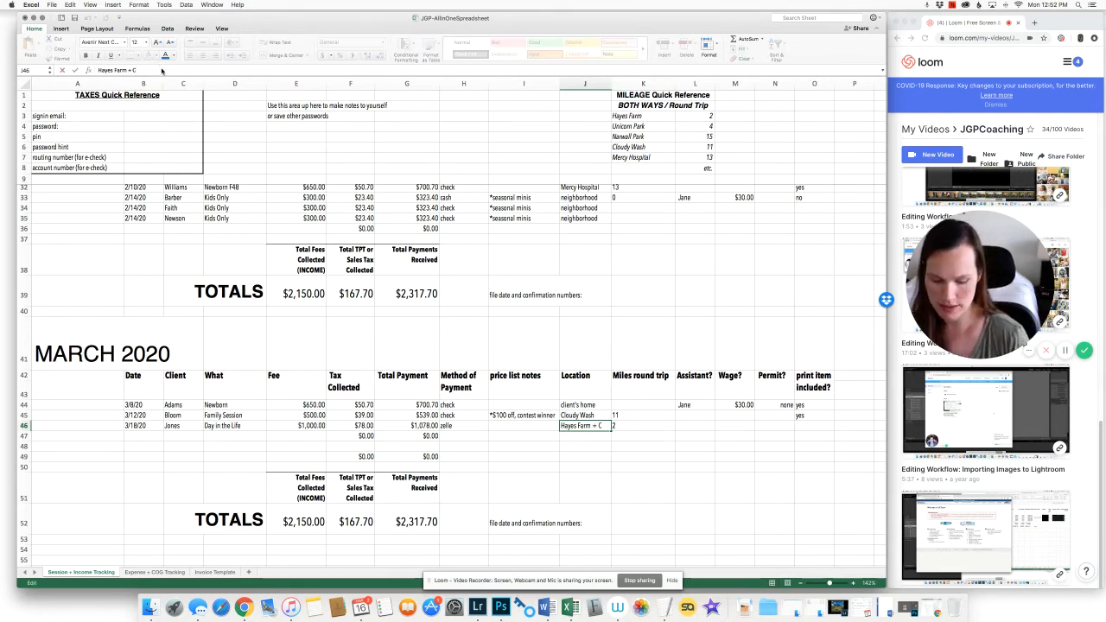
text(lient's Home)
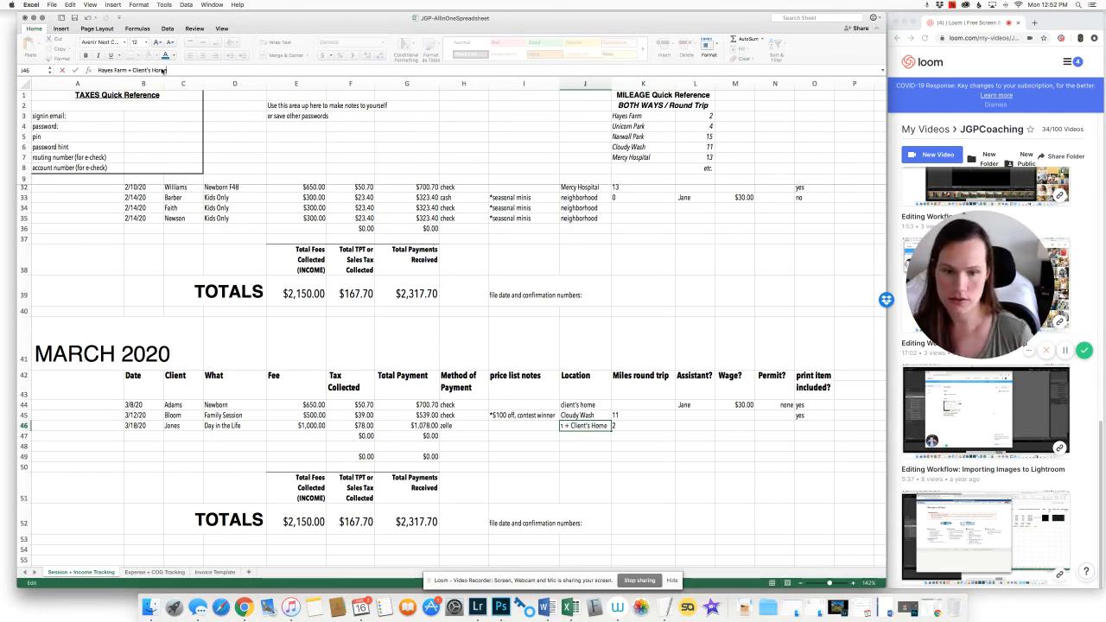
key(Tab)
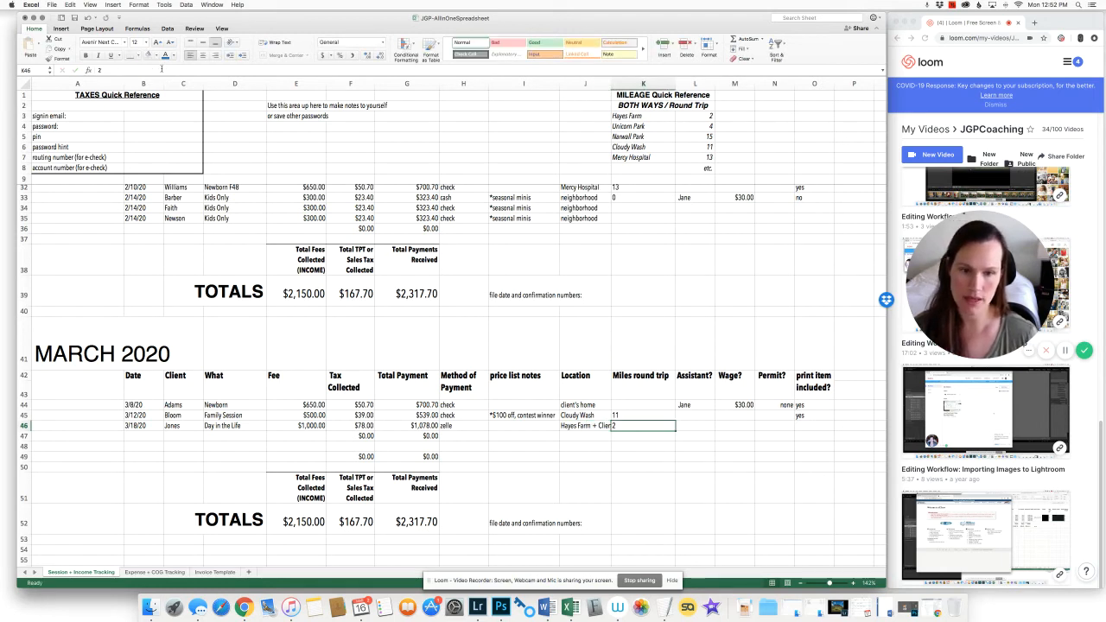
Leave row 46's assistant and wage blank, and enter 50 for the permit and yes for print item included.
key(Tab)
key(Tab)
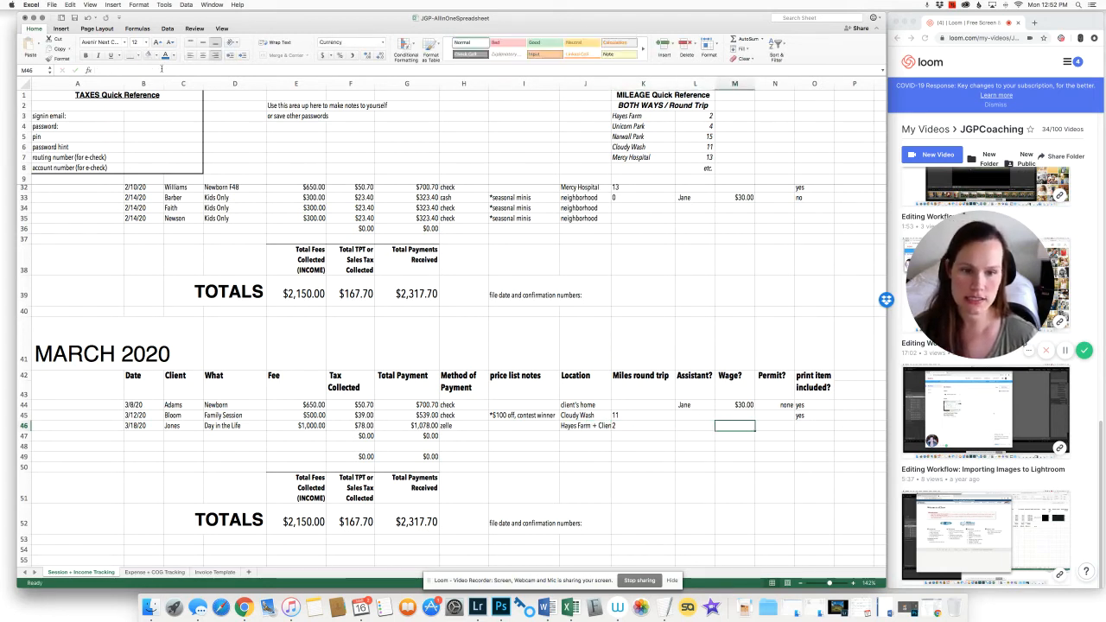
key(Tab)
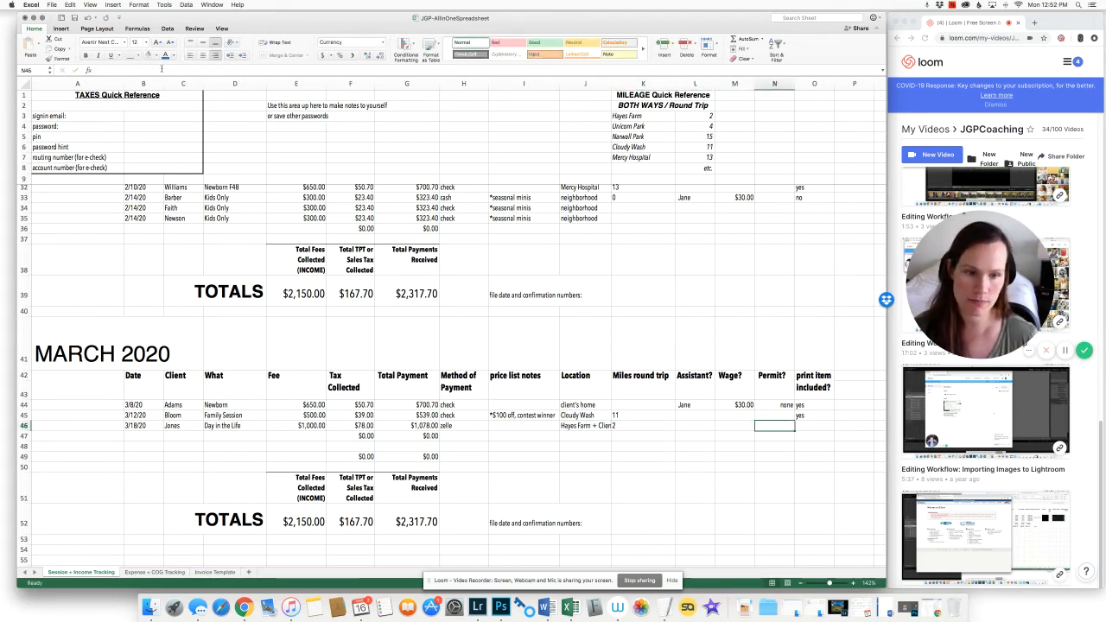
text(50)
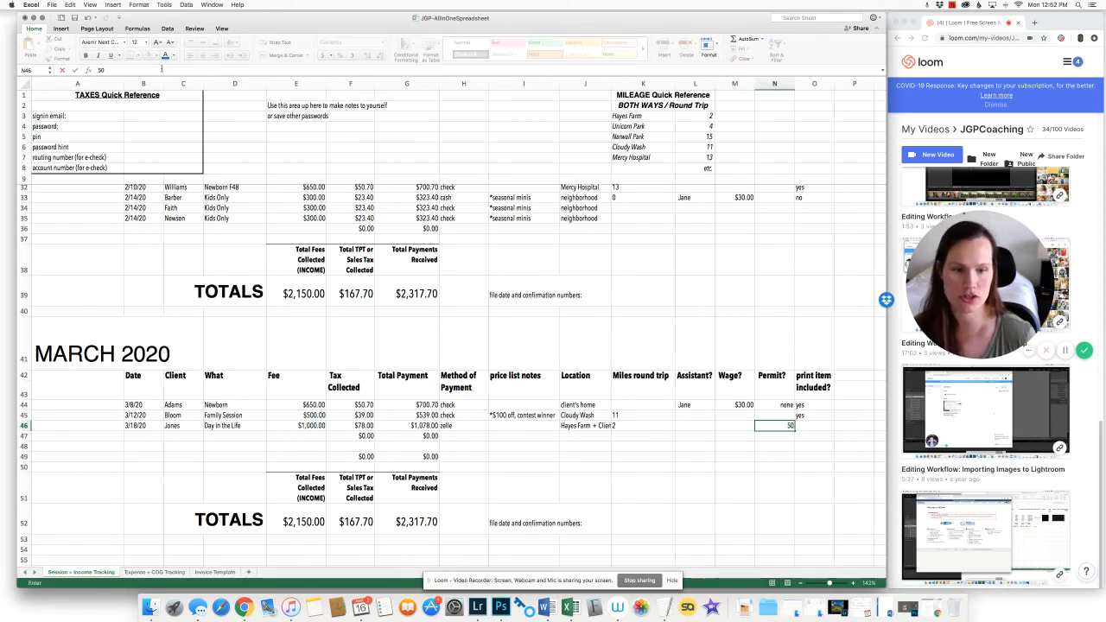
key(Tab)
text(yes)
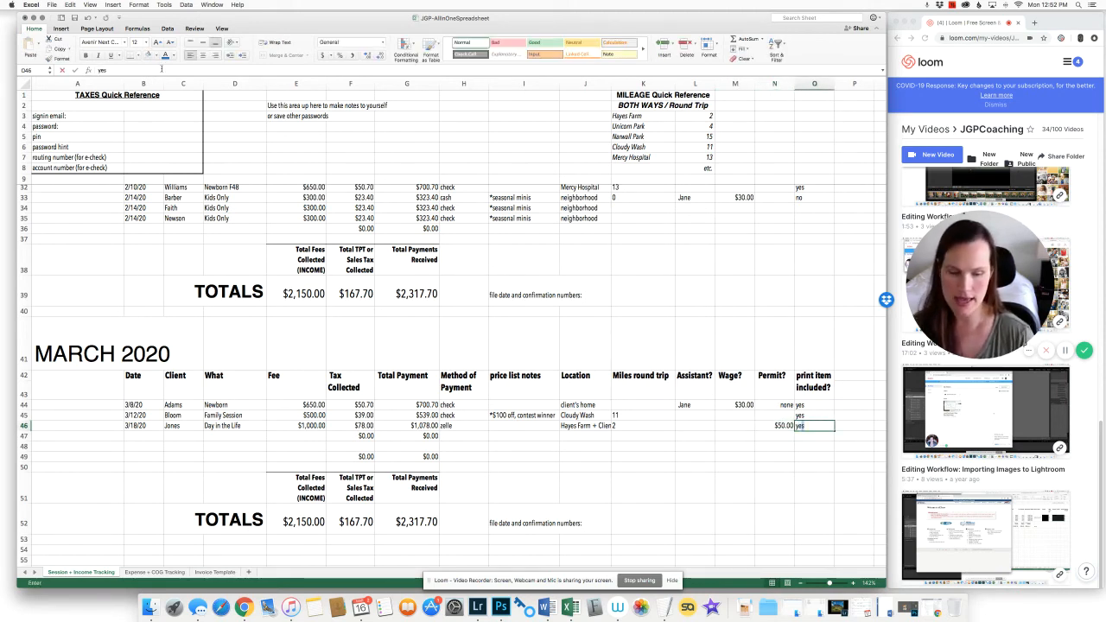
key(Return)
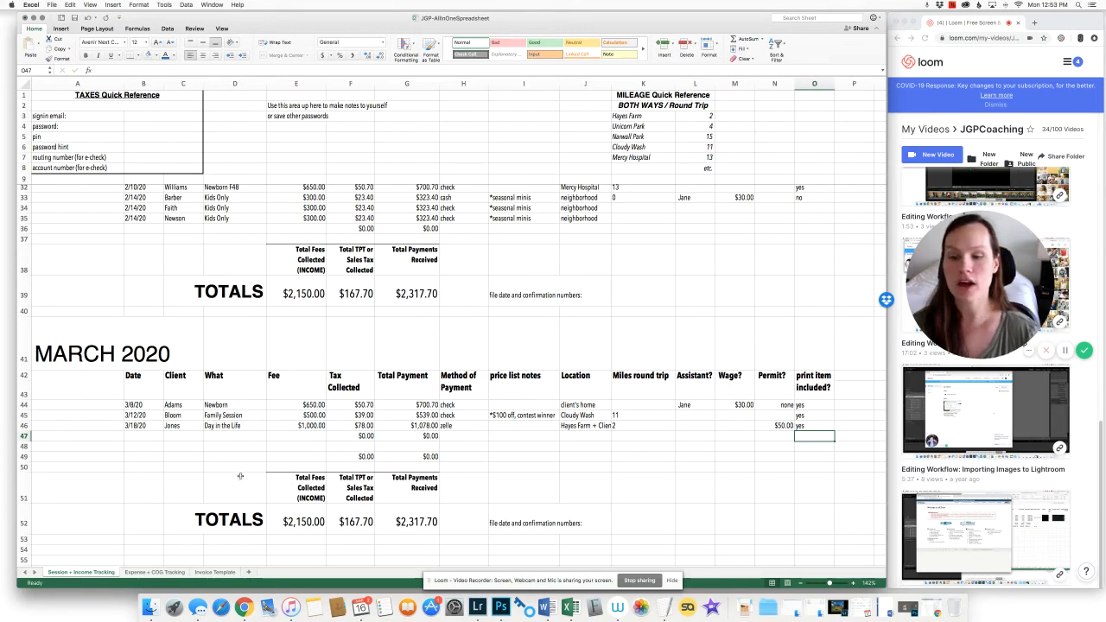
Check the SUM formulas behind the March totals for fees, sales tax and payments in E52, F52 and G52.
scroll(240, 476, down, 1)
double_click(298, 475)
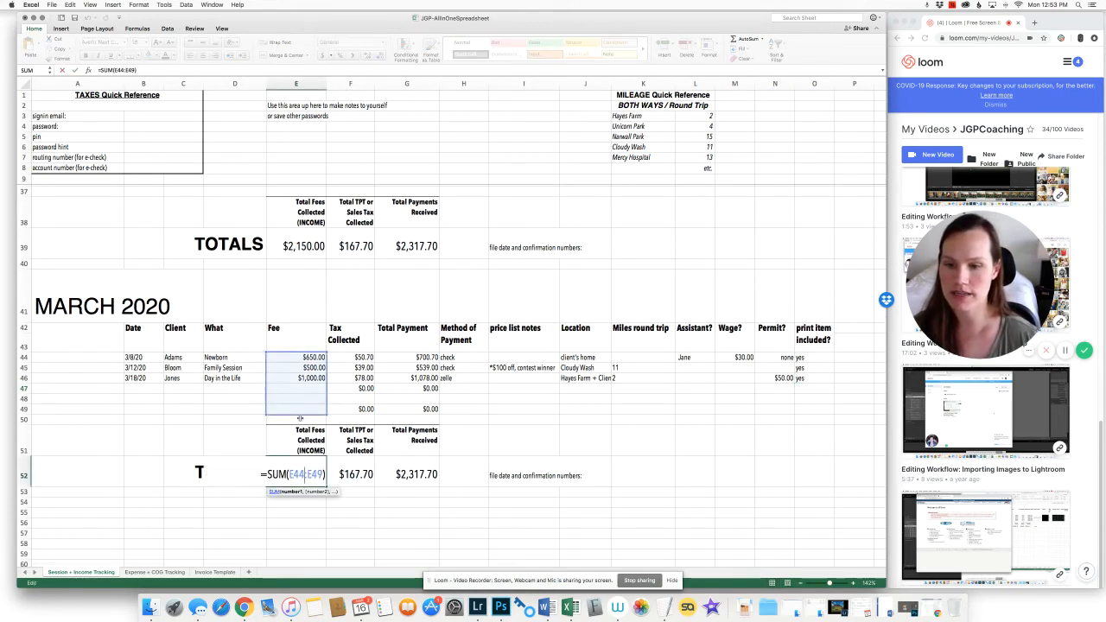
key(Return)
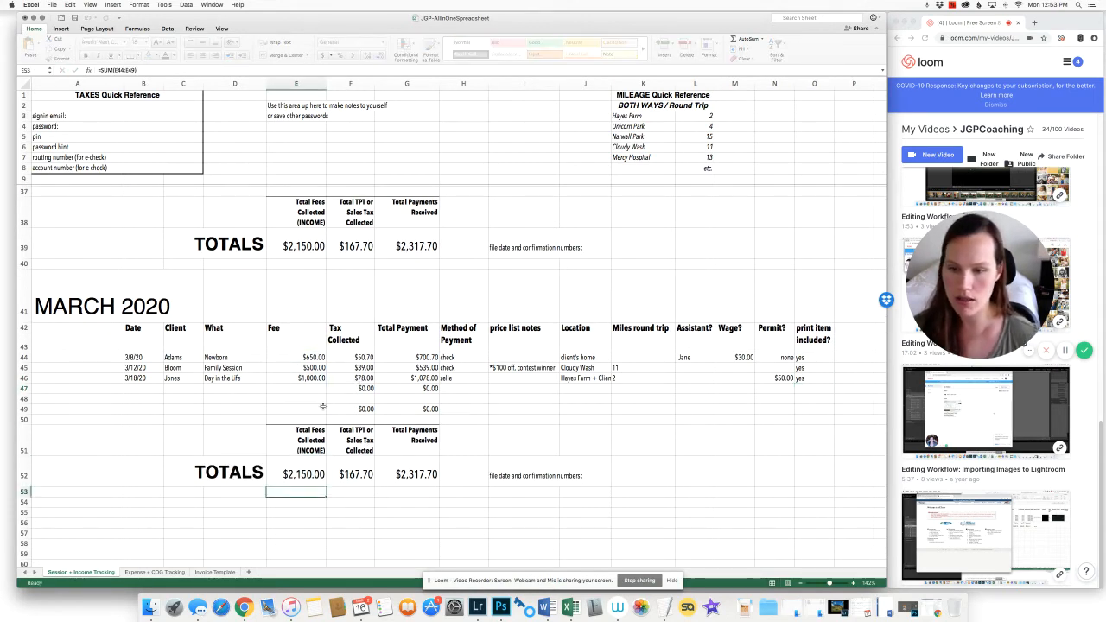
double_click(367, 475)
key(Return)
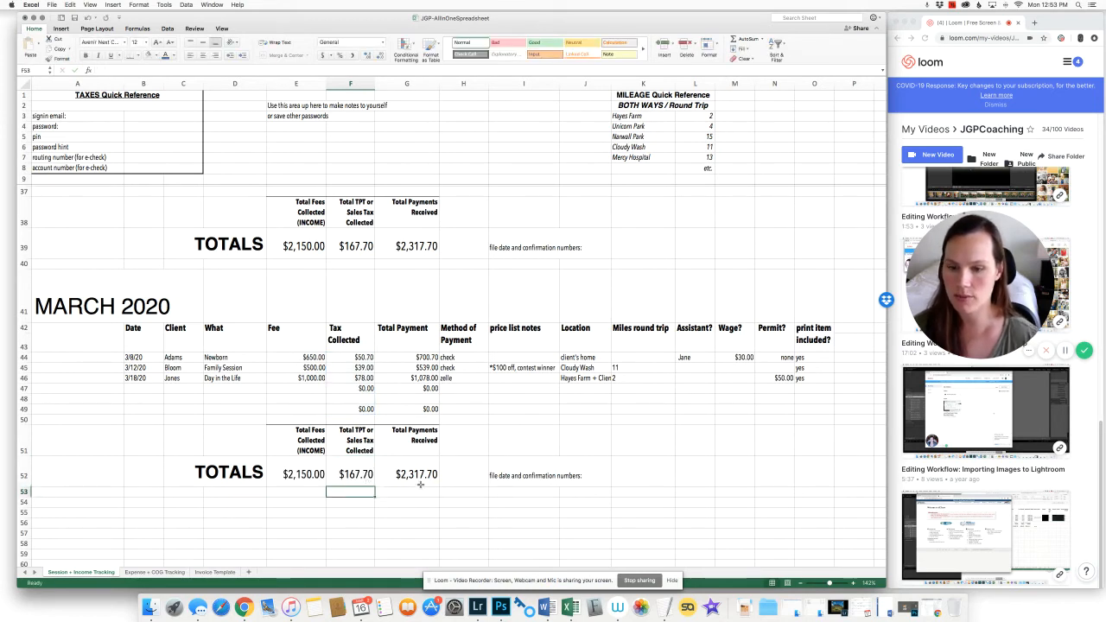
double_click(423, 475)
key(Return)
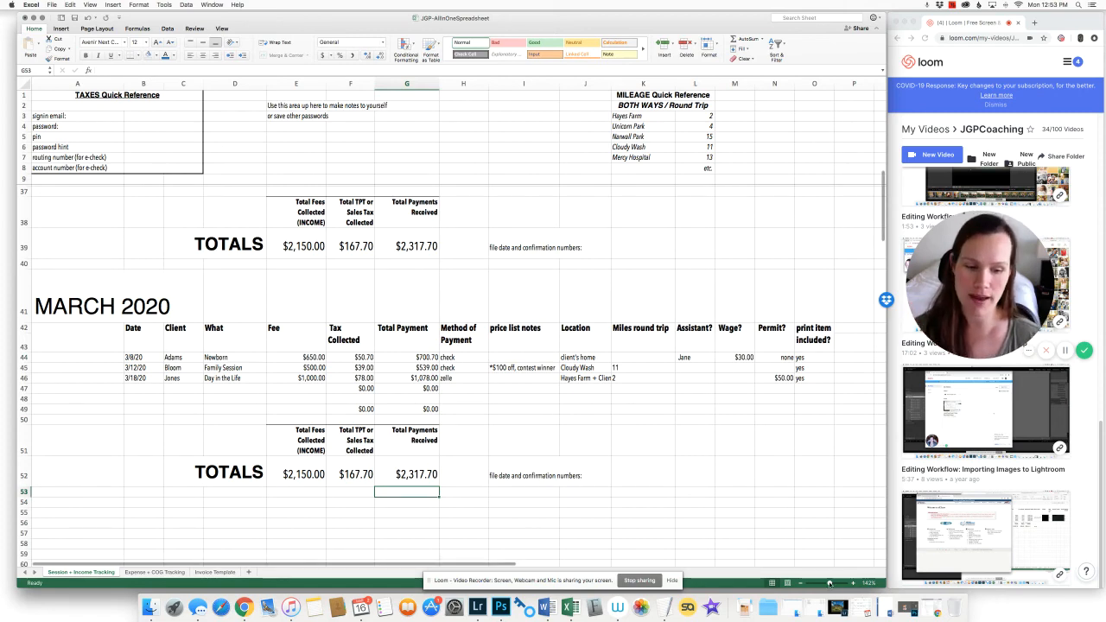
Total the January, February and March fee totals in E61 with =SUM(E26,E39,E52).
drag(829, 584, 827, 584)
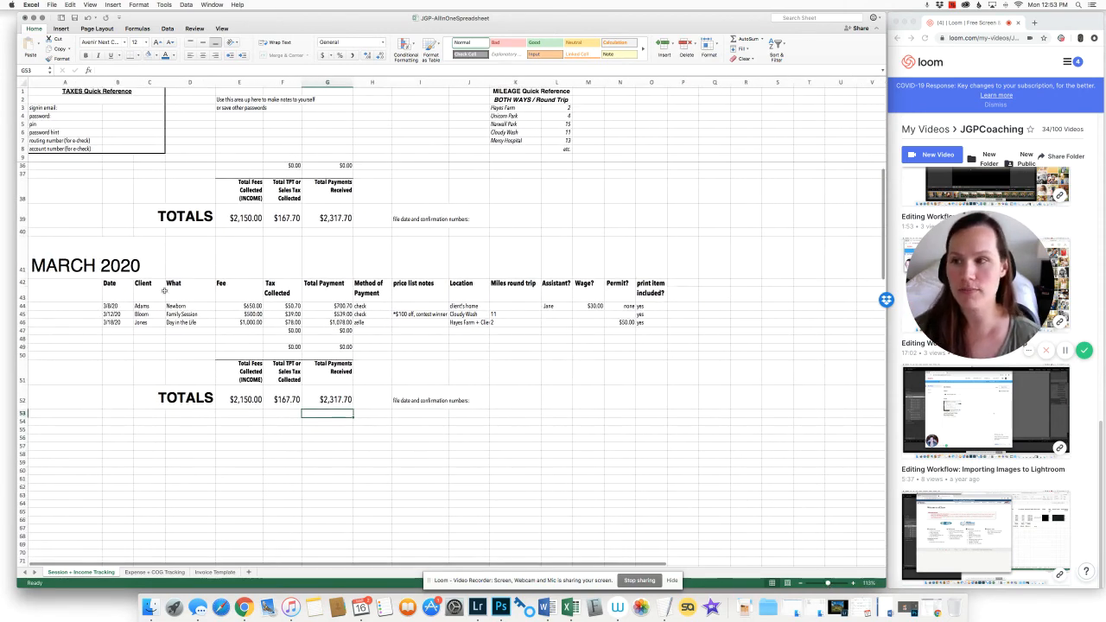
scroll(217, 351, up, 5)
scroll(217, 351, up, 10)
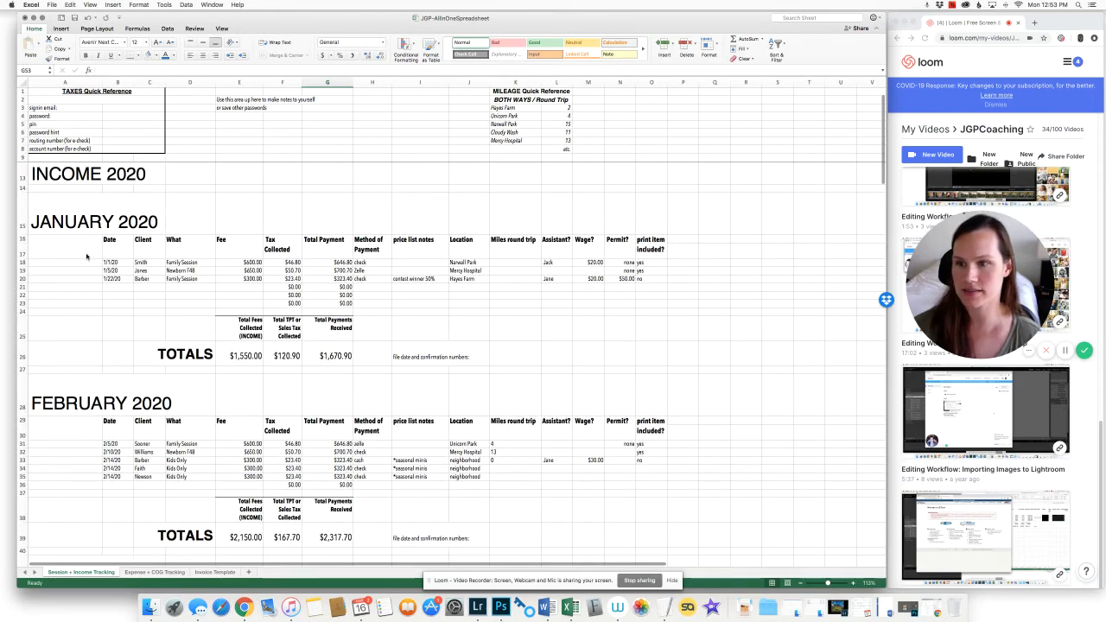
scroll(264, 320, down, 5)
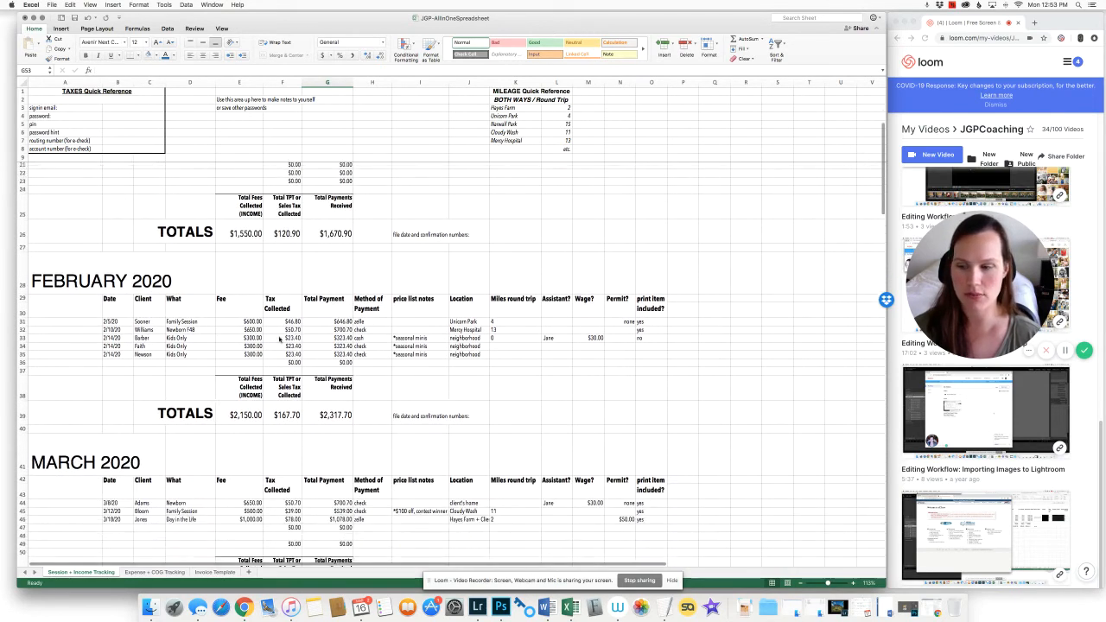
drag(830, 583, 826, 584)
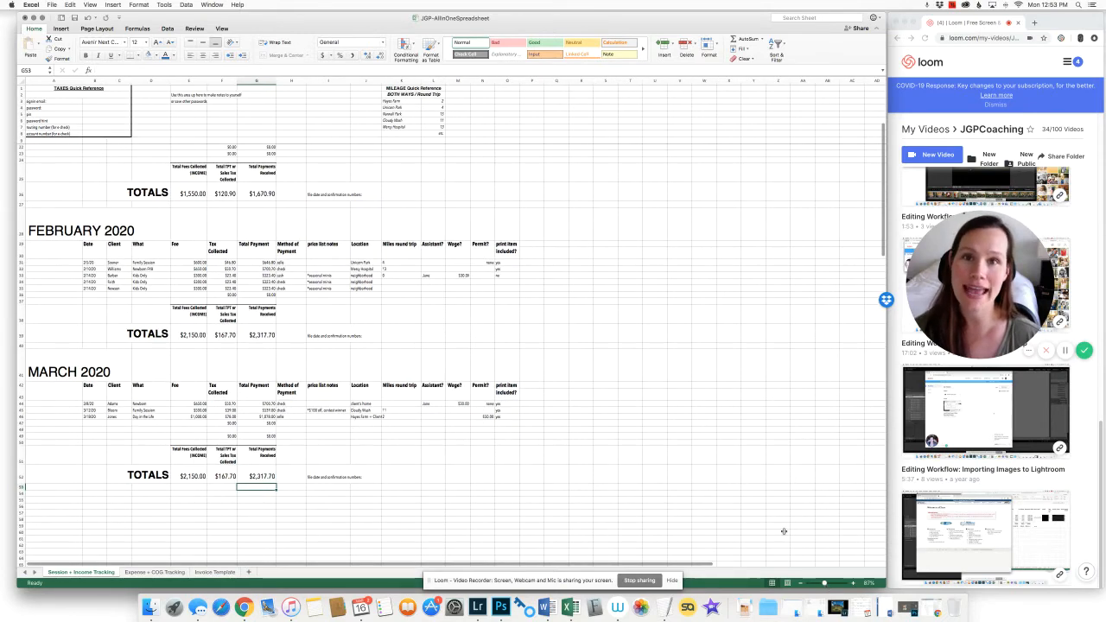
click(193, 526)
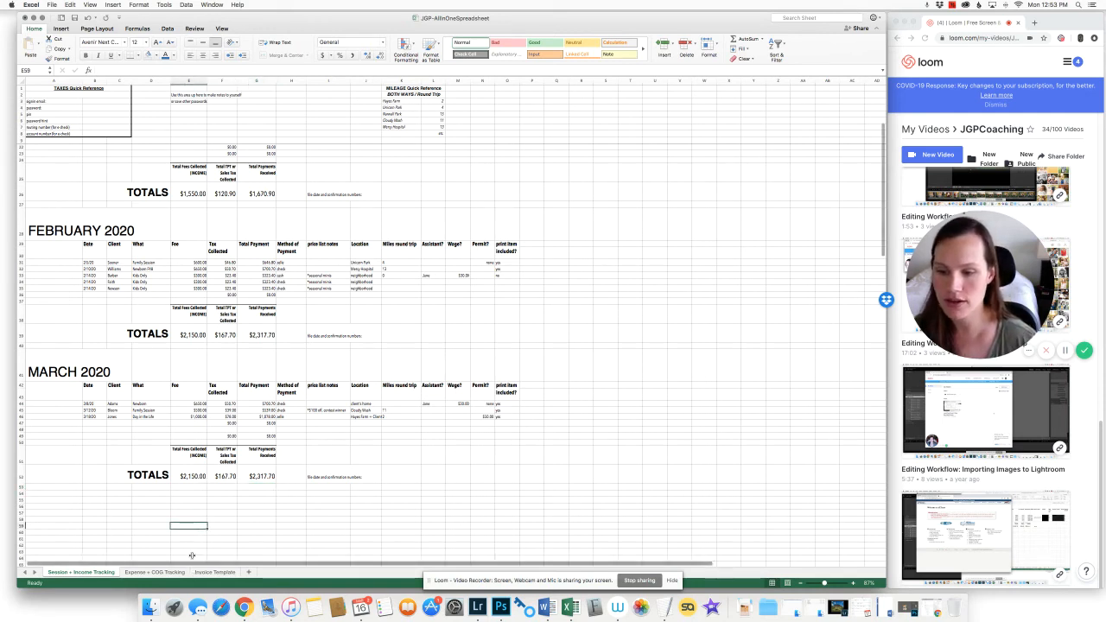
click(192, 539)
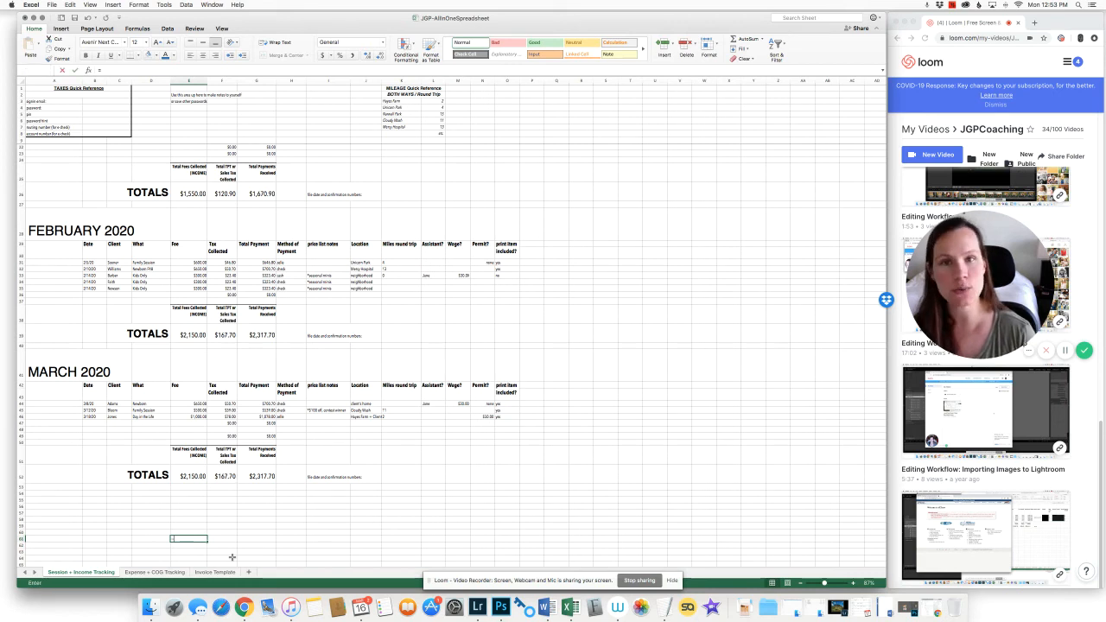
text(=)
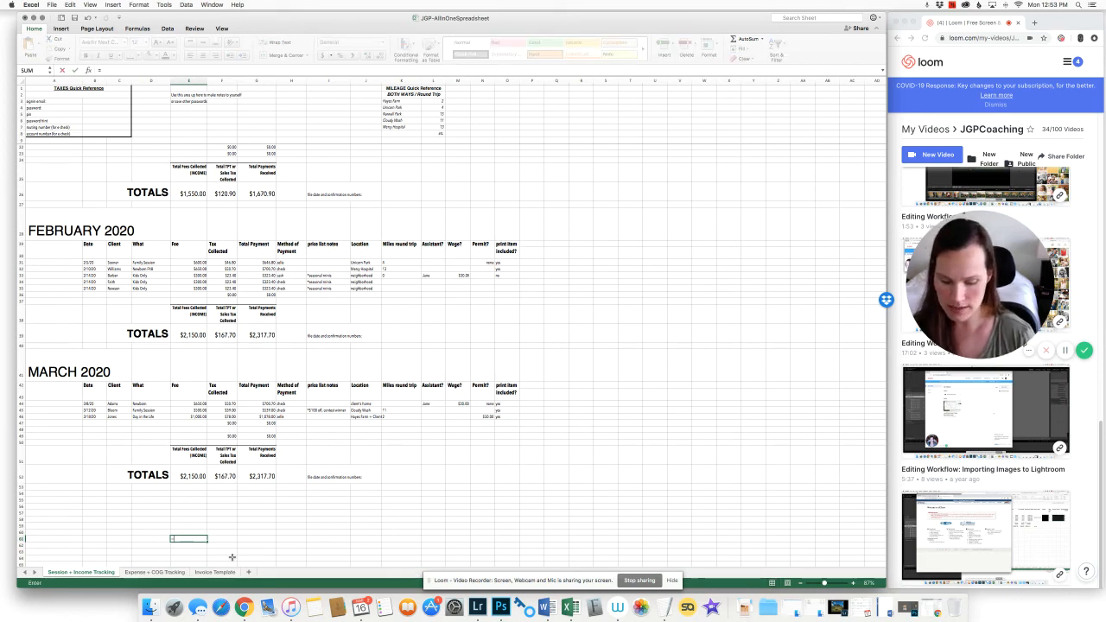
text(sum)
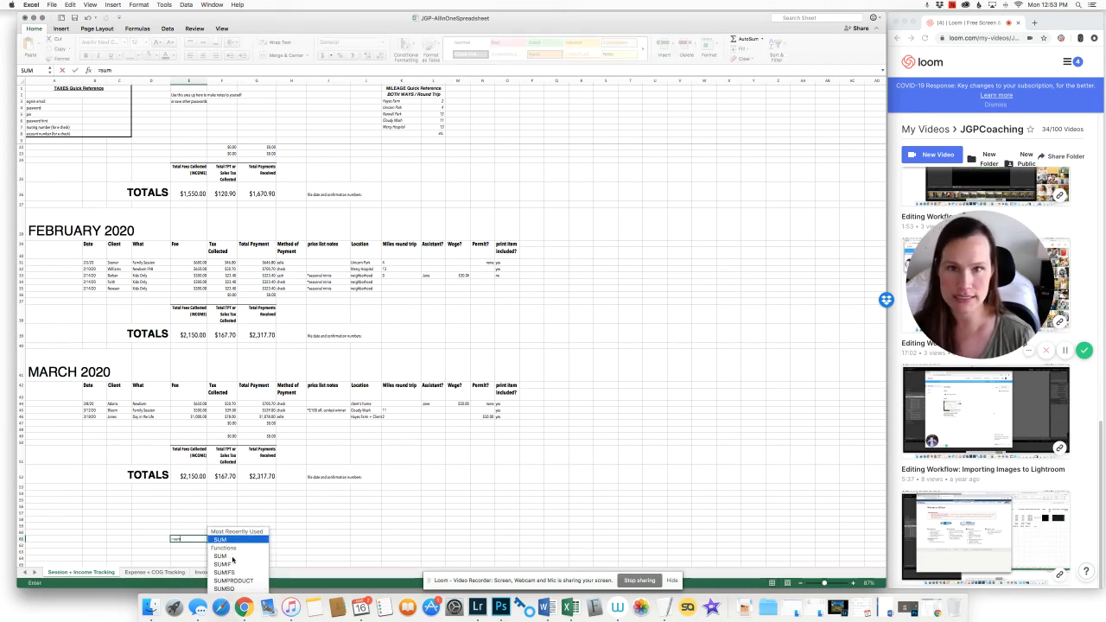
text(()
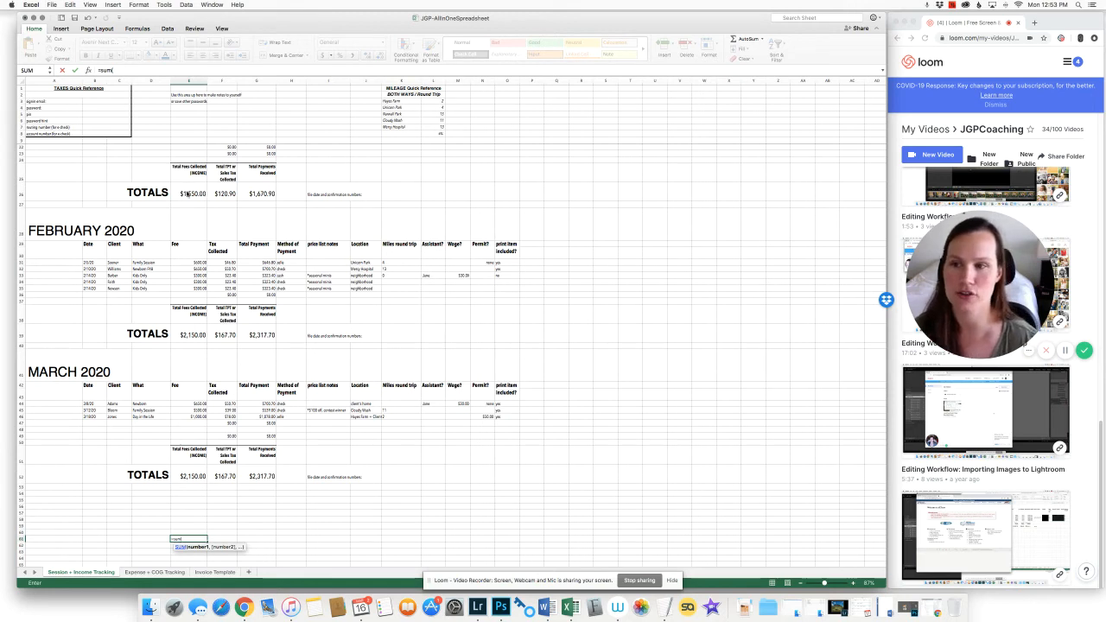
click(197, 194)
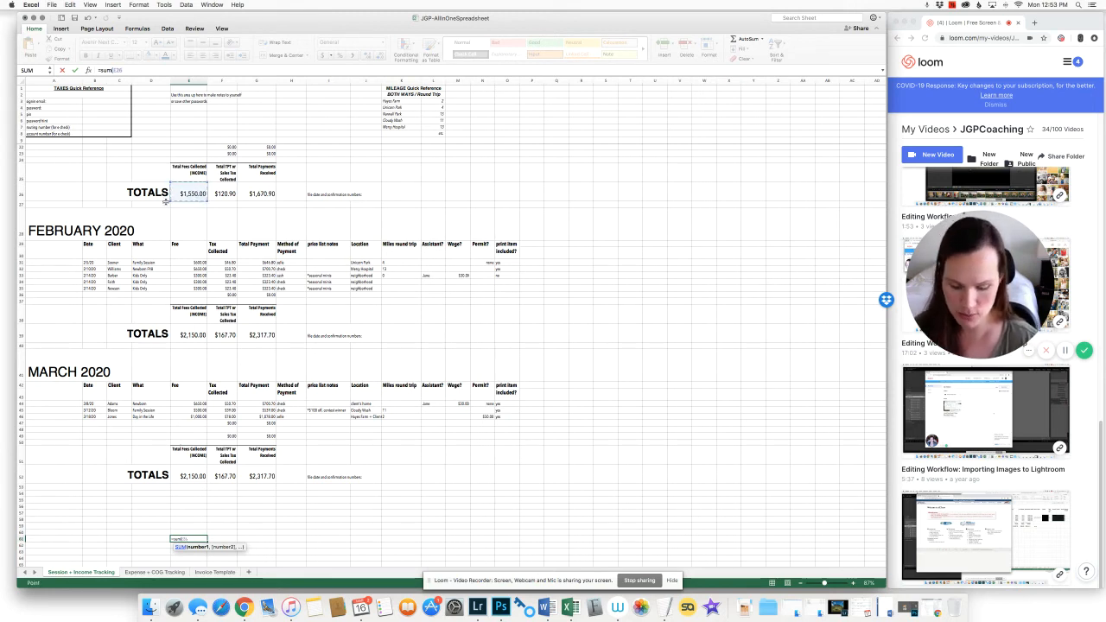
text(,)
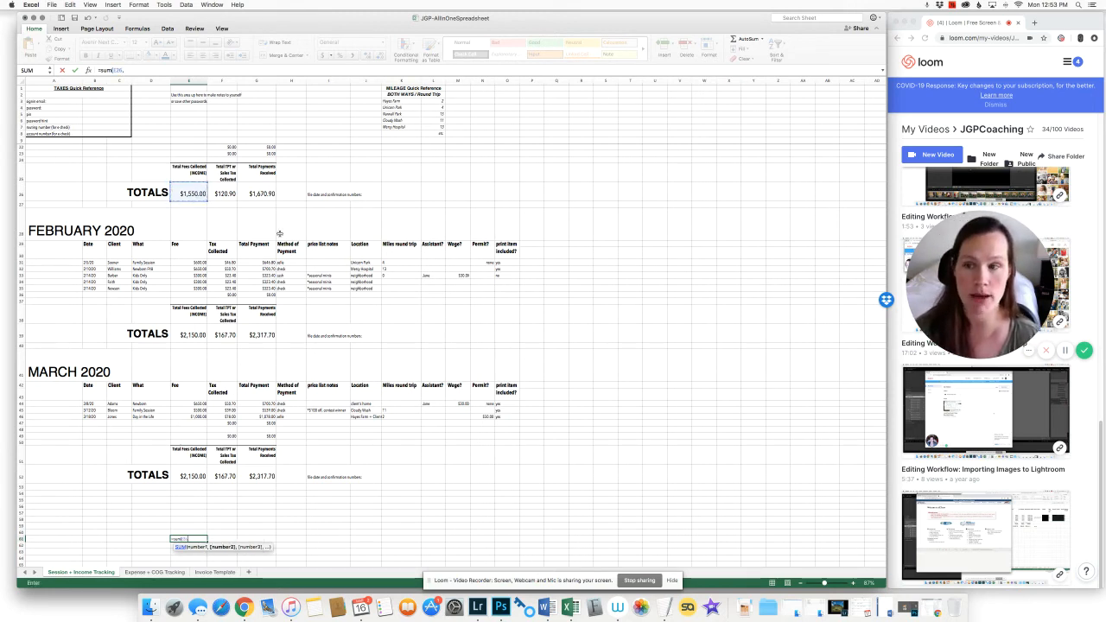
click(190, 335)
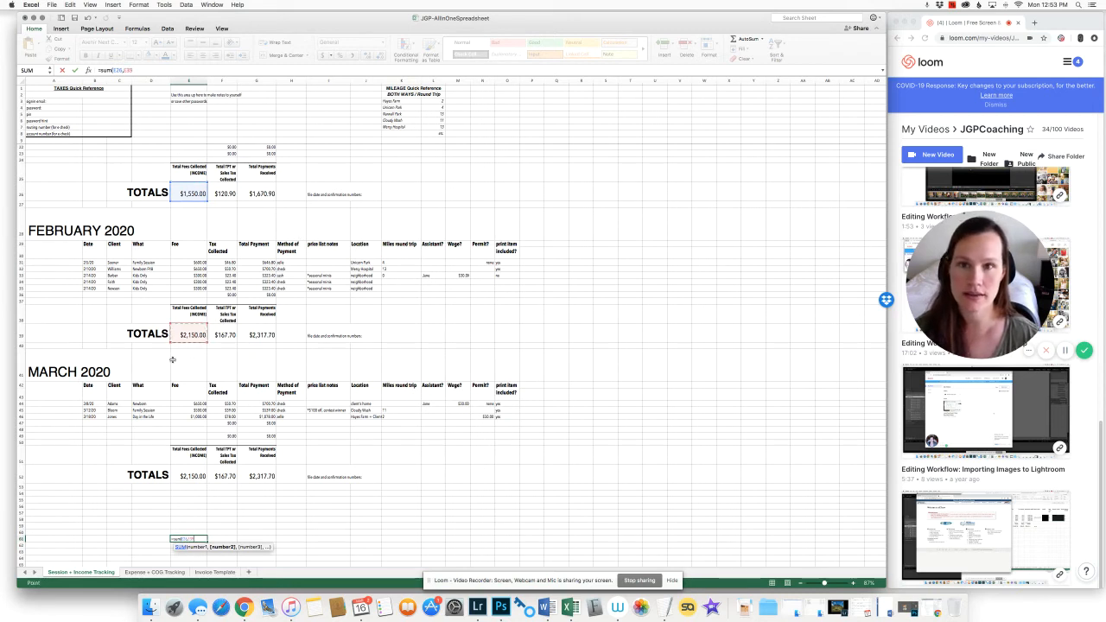
text(,)
click(192, 476)
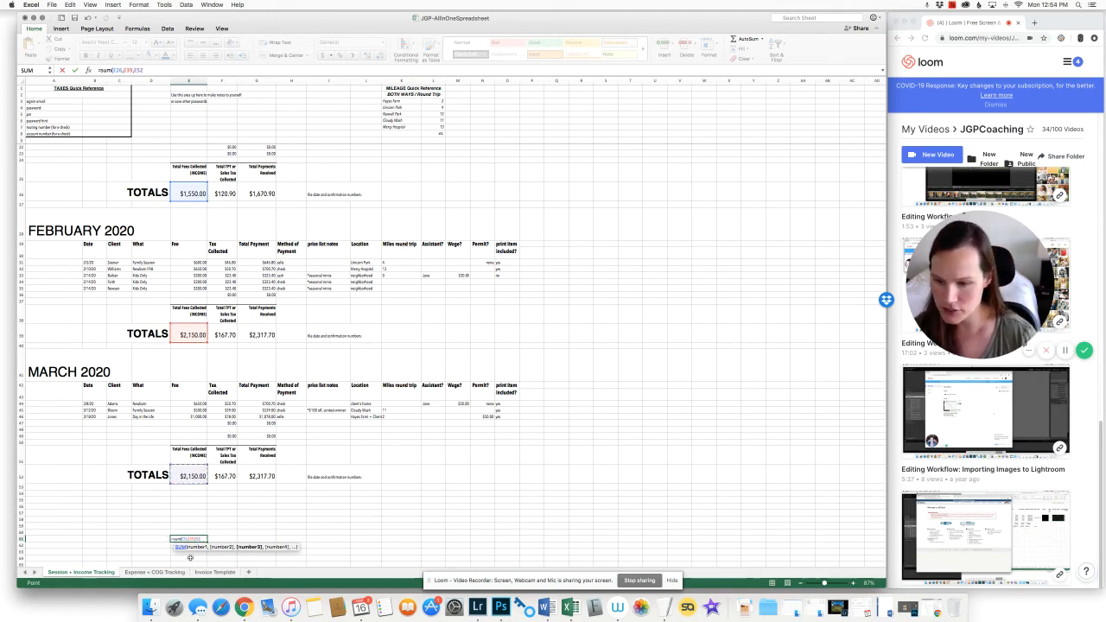
key(Return)
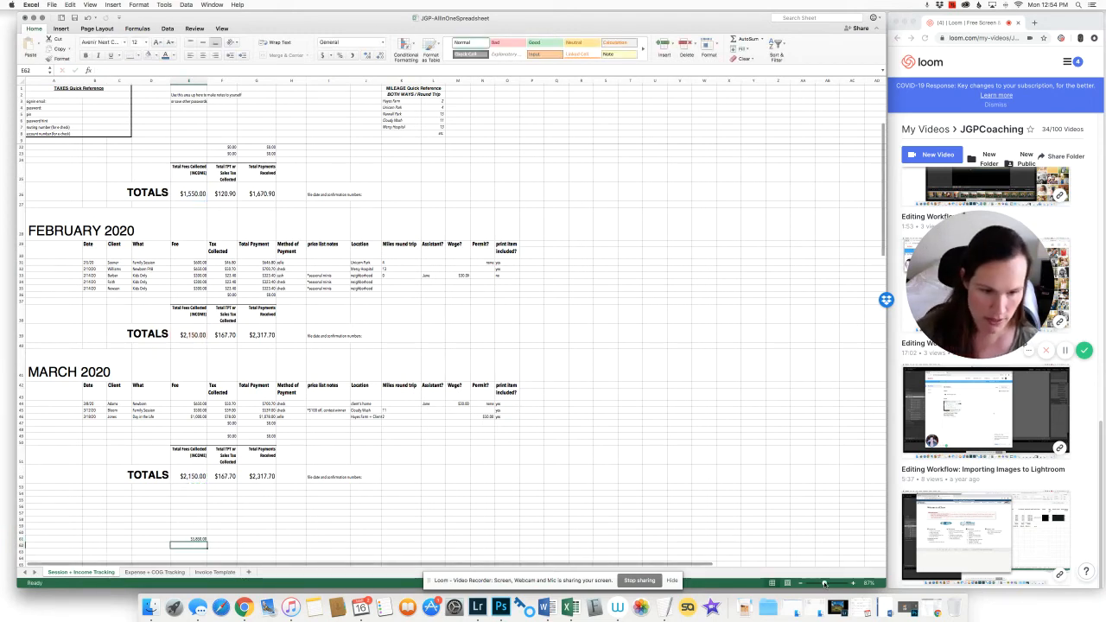
Inspect the cell references in the SUM formula in E61, leaving it as is.
drag(823, 583, 838, 583)
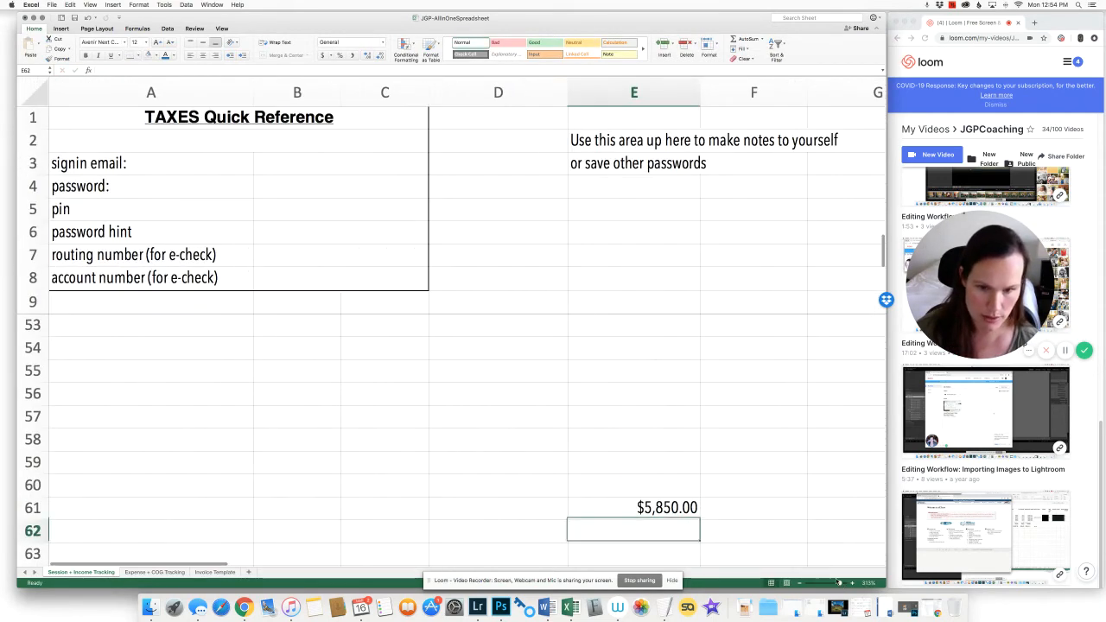
click(621, 508)
double_click(620, 509)
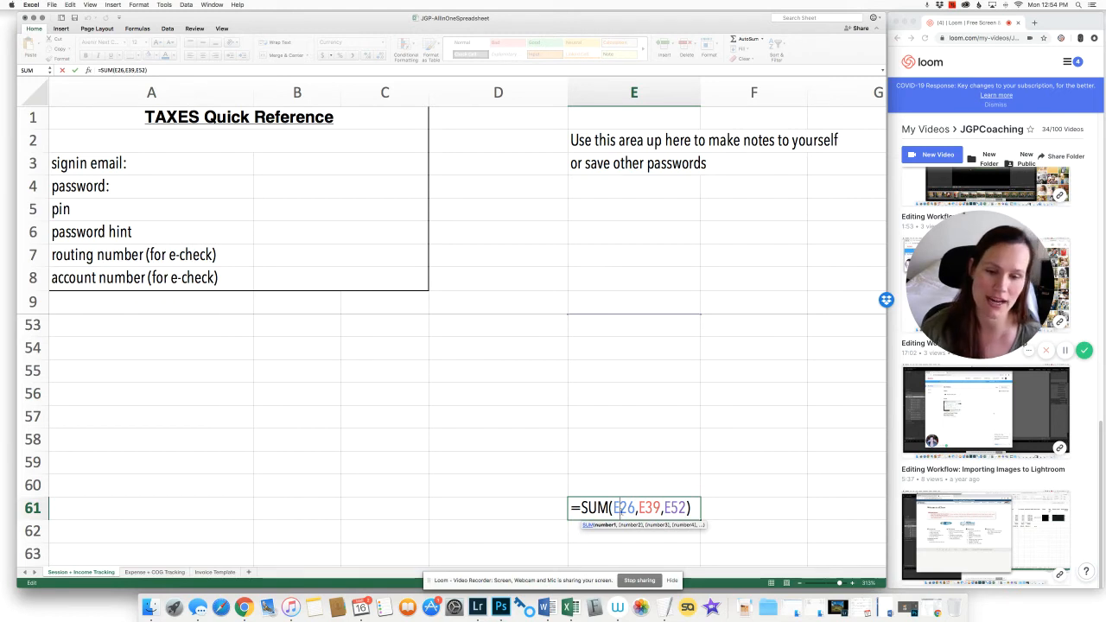
key(Return)
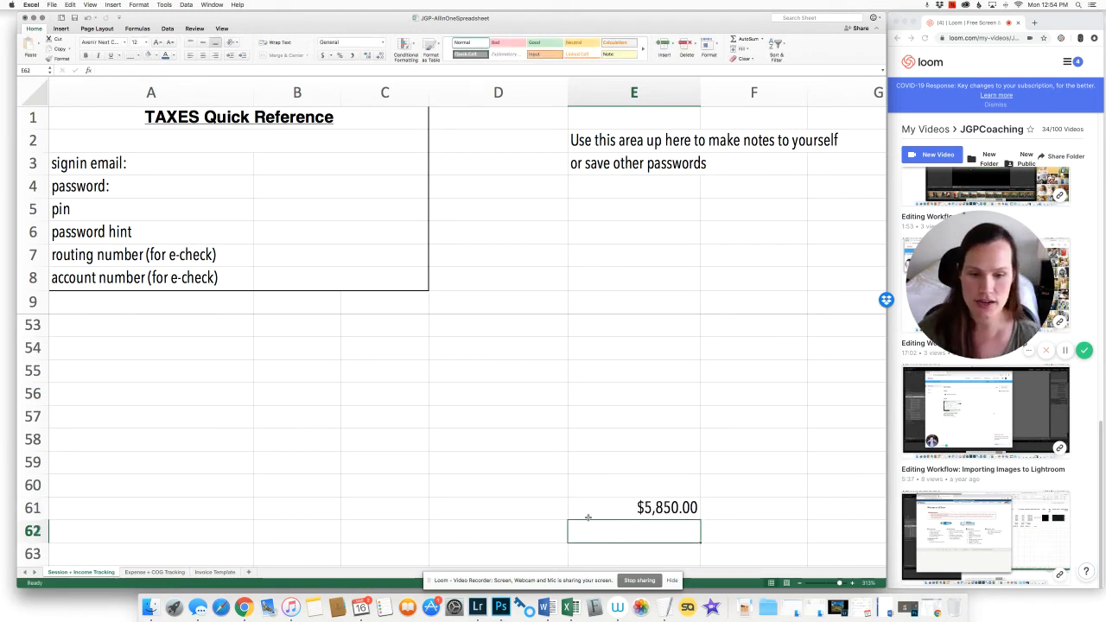
Label the summed income by entering TOTAL INCOME in D61.
click(577, 514)
click(481, 508)
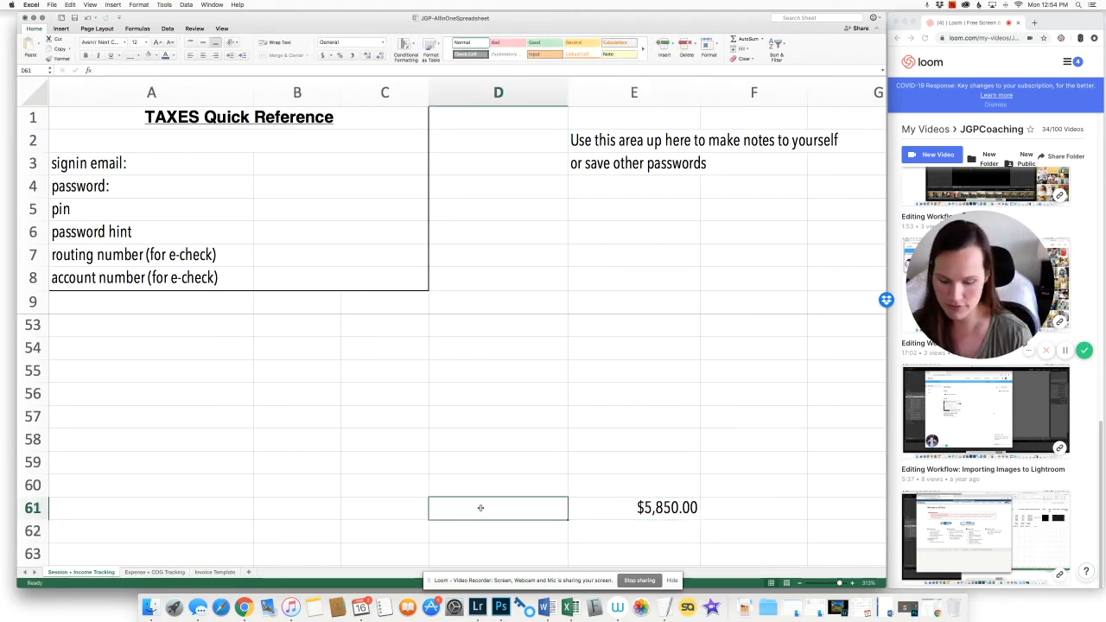
text(TOTAL INCOME)
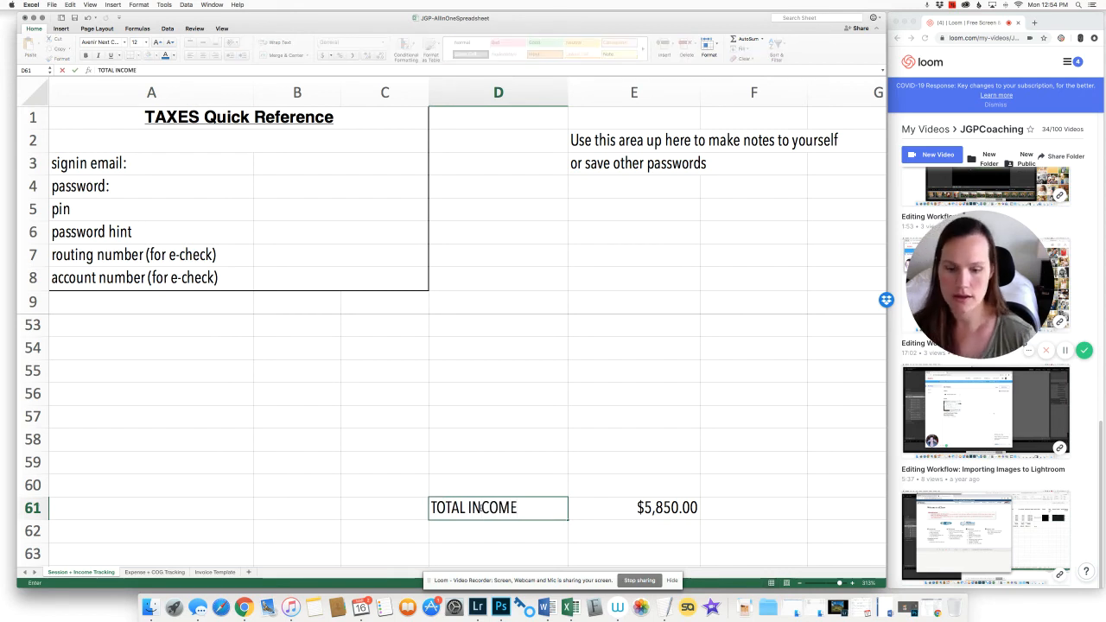
key(Return)
Set the font size of D61:E61 to 24.
click(583, 510)
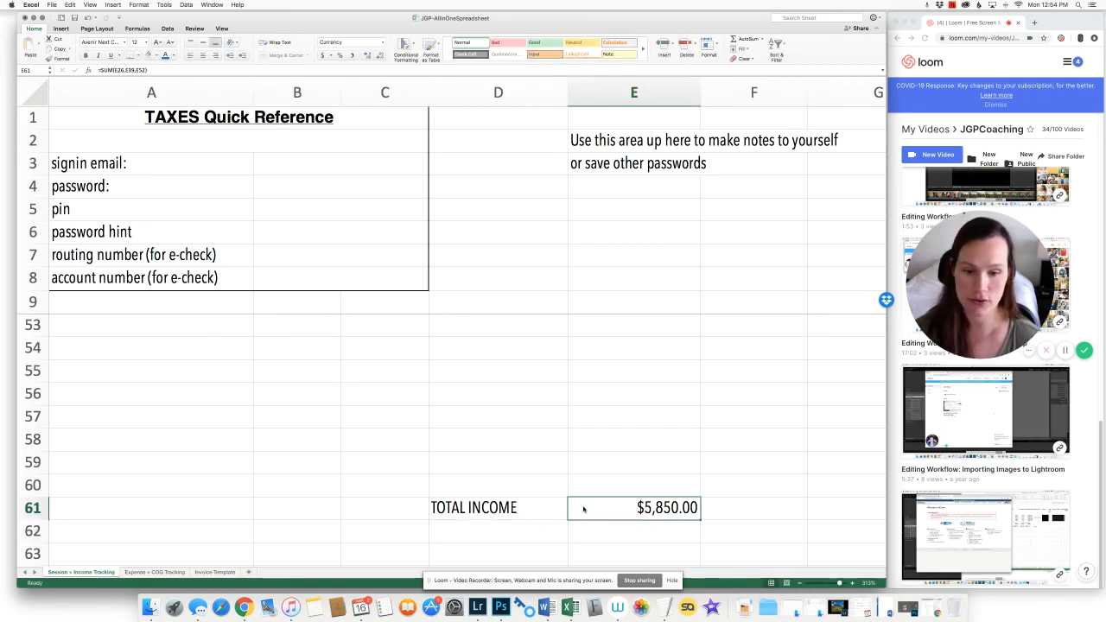
drag(583, 509, 527, 509)
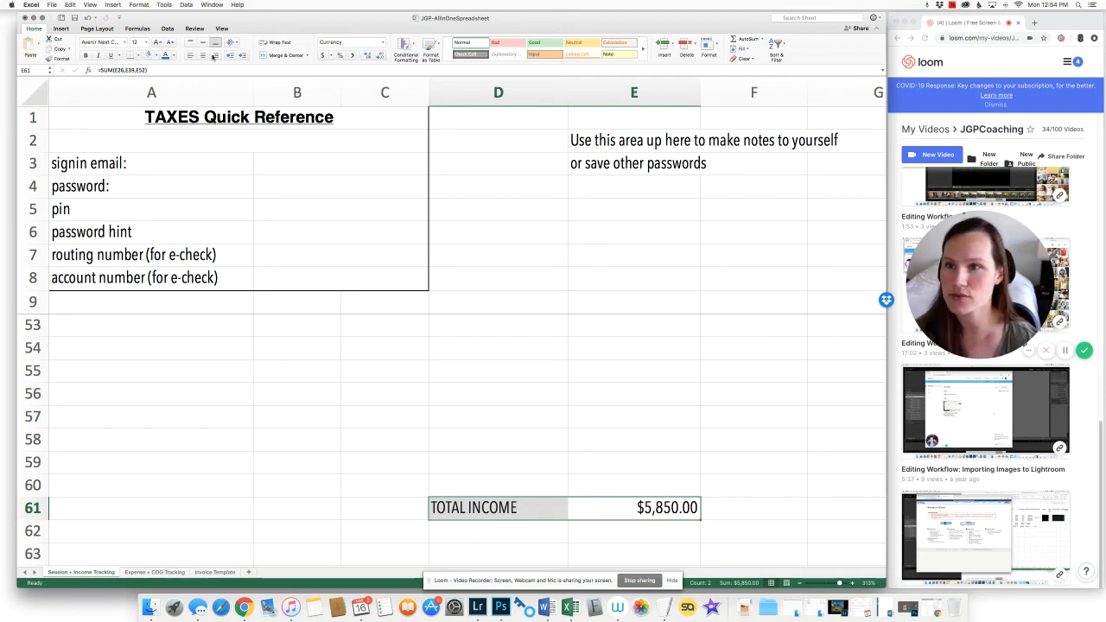
click(148, 44)
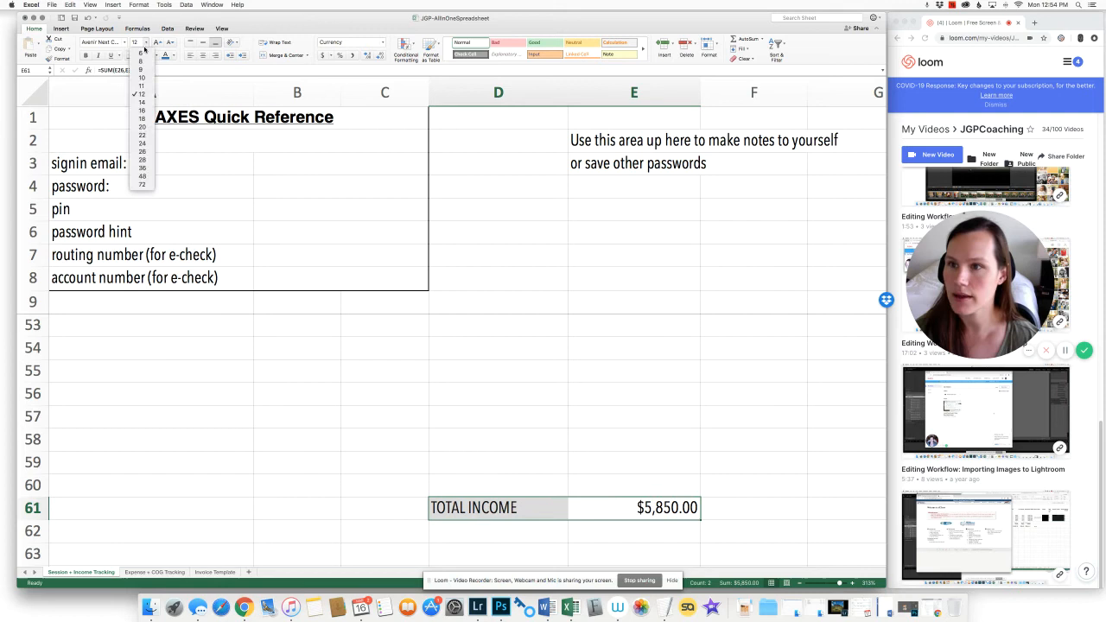
click(144, 146)
Merge A61:D61 into one cell for the TOTAL INCOME label and right-align the text.
click(404, 515)
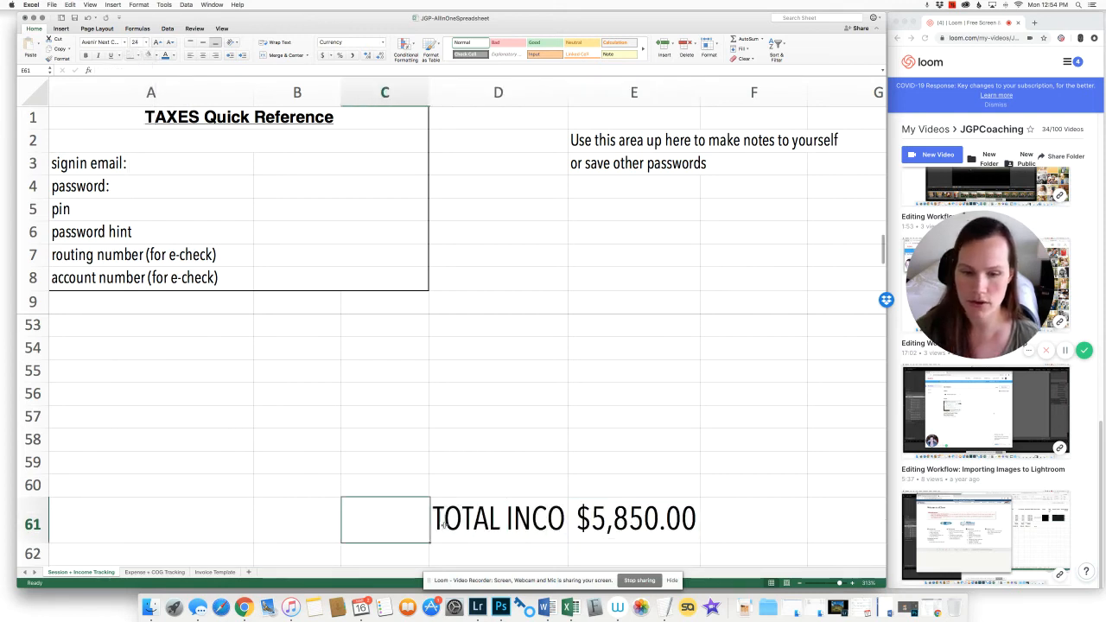
drag(457, 520, 219, 523)
click(285, 55)
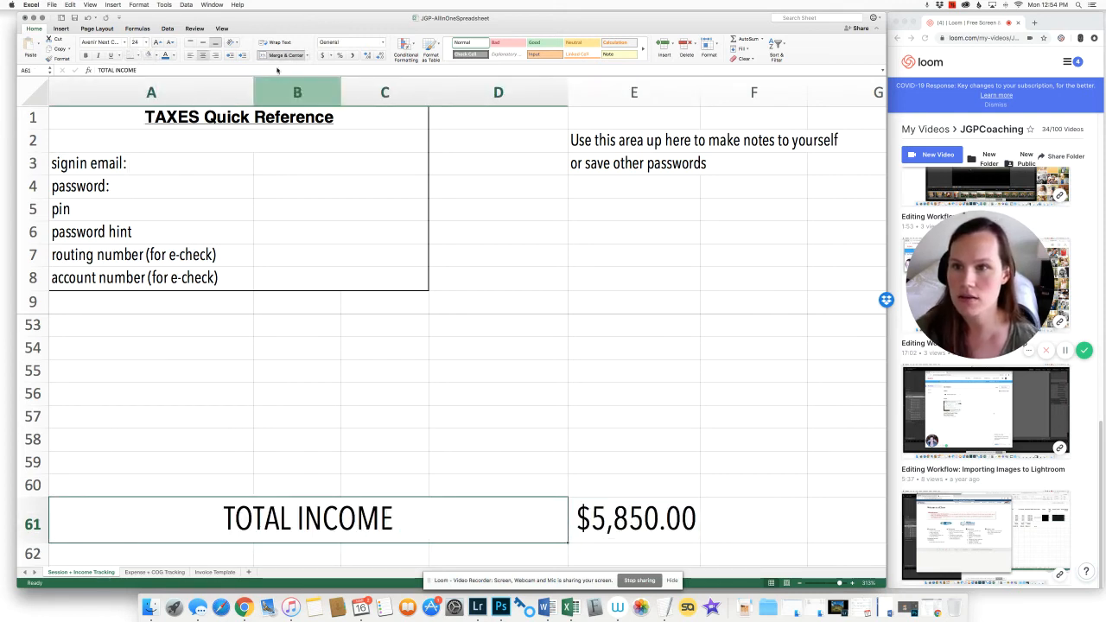
click(215, 54)
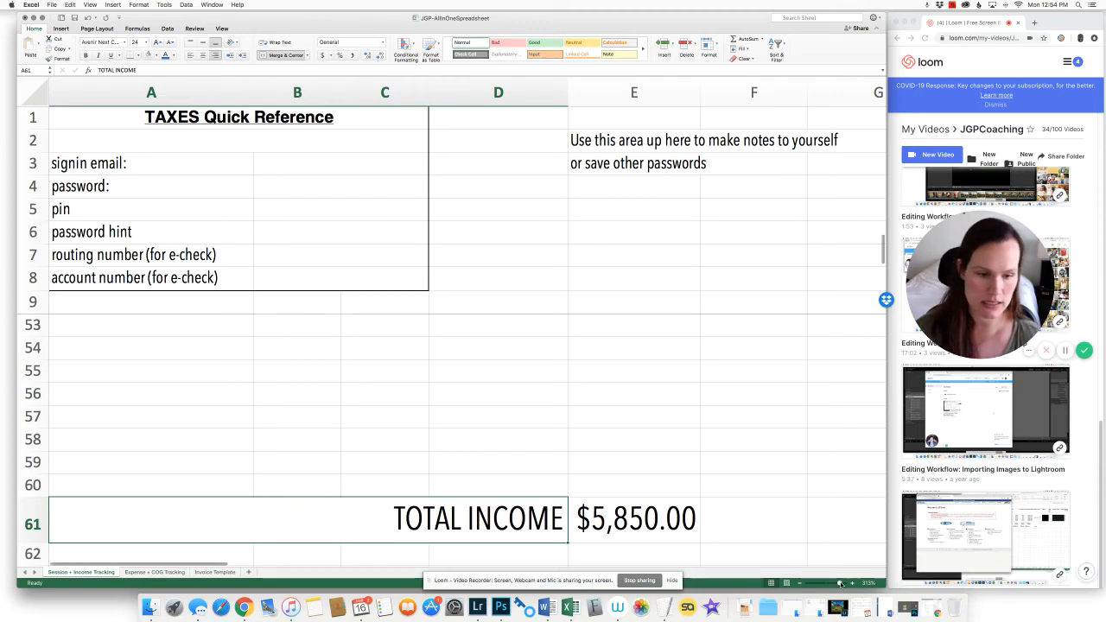
Fill in the January round-trip miles: 15 in K18, 13 in K19 and 2 in K20.
drag(839, 583, 829, 584)
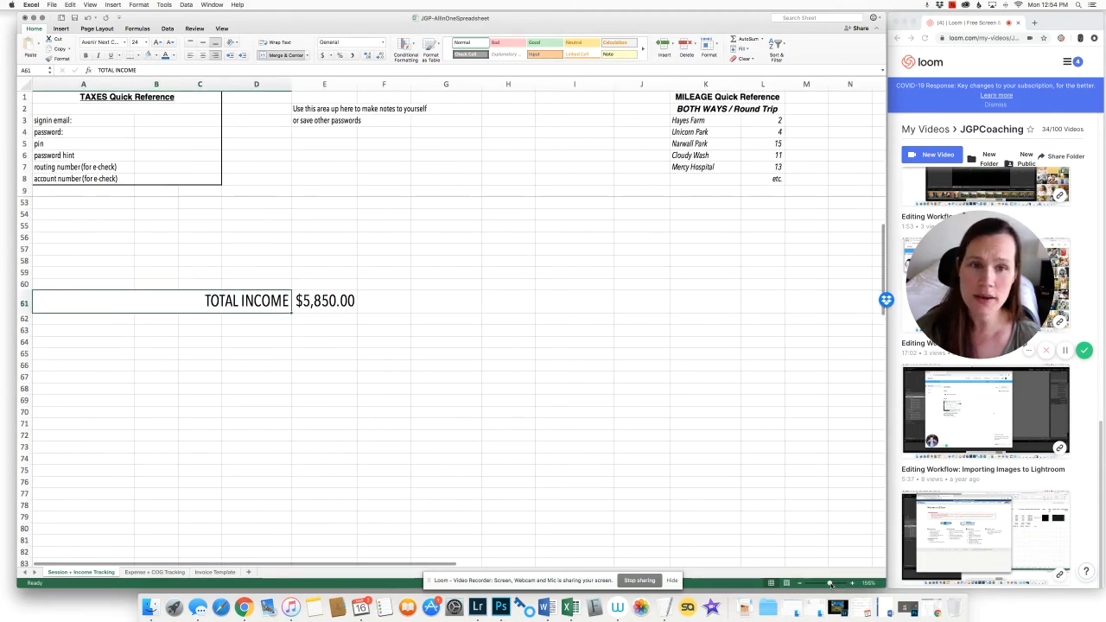
scroll(551, 308, up, 5)
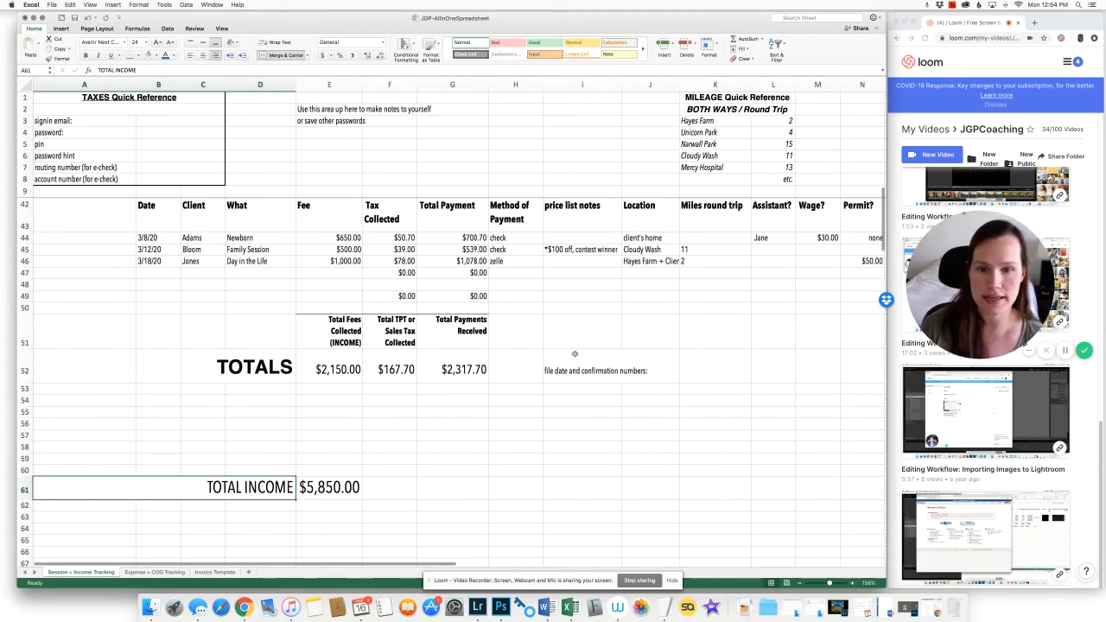
scroll(575, 353, up, 3)
click(708, 363)
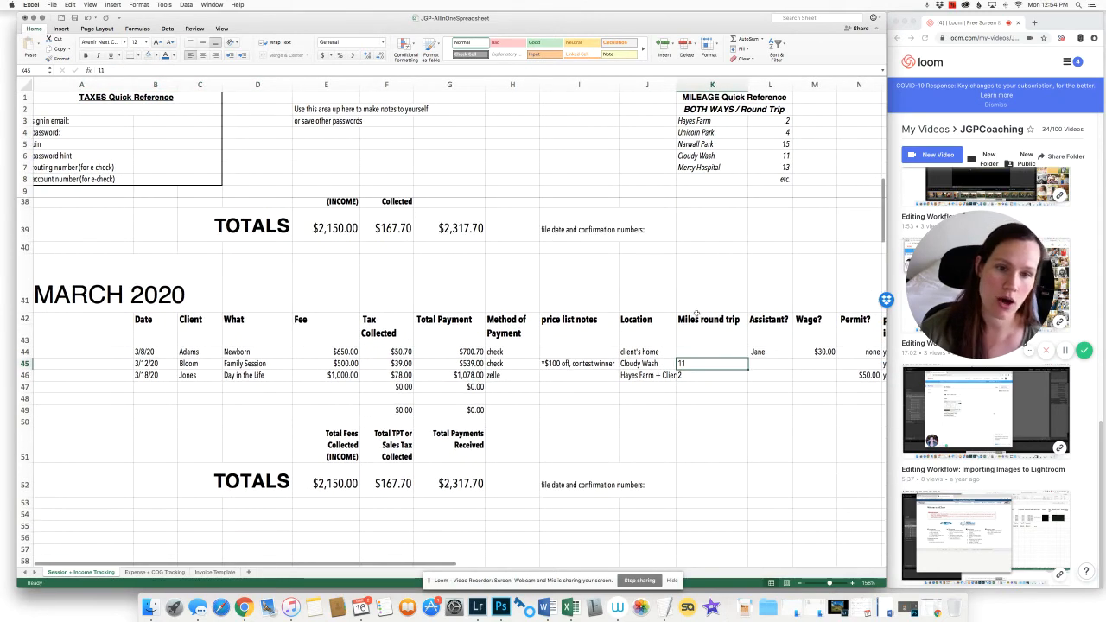
scroll(696, 313, up, 5)
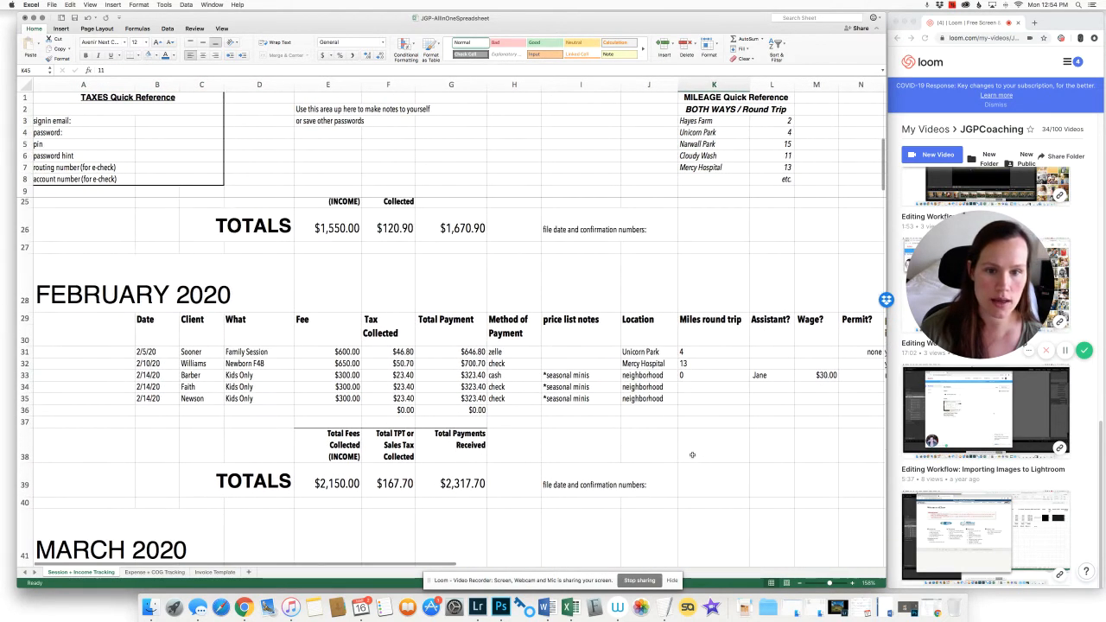
scroll(692, 455, up, 5)
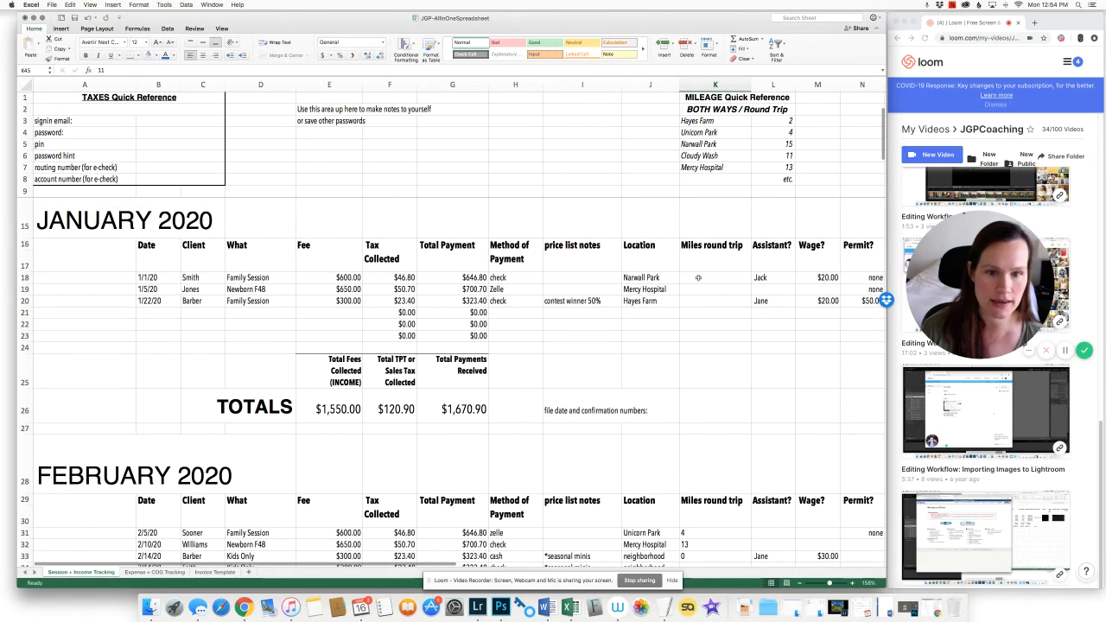
click(696, 277)
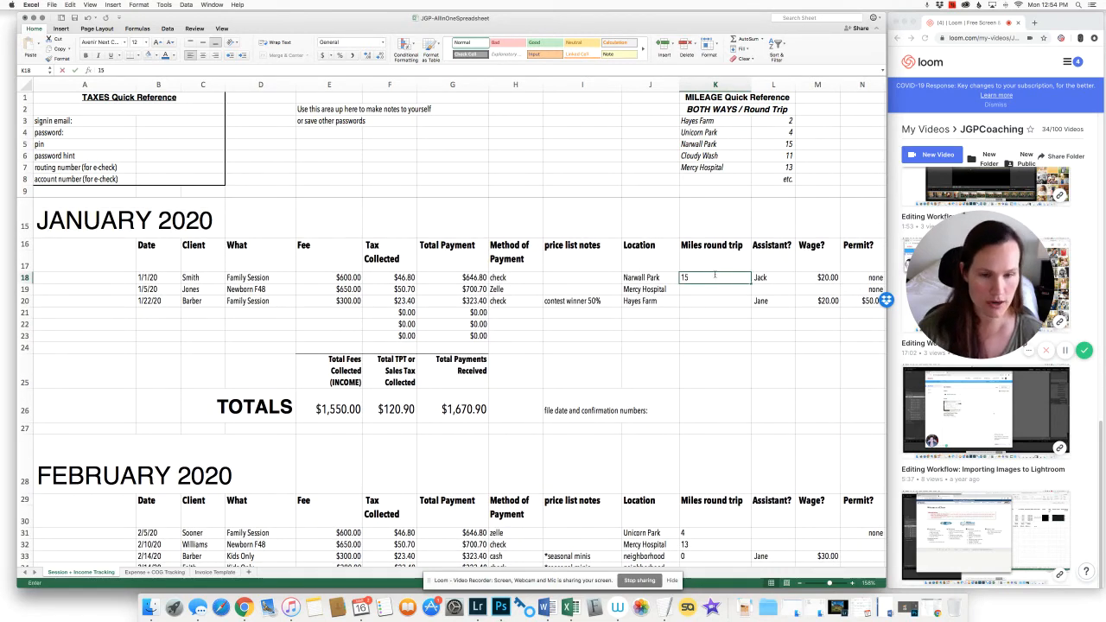
text(15)
key(Return)
text(13)
key(Return)
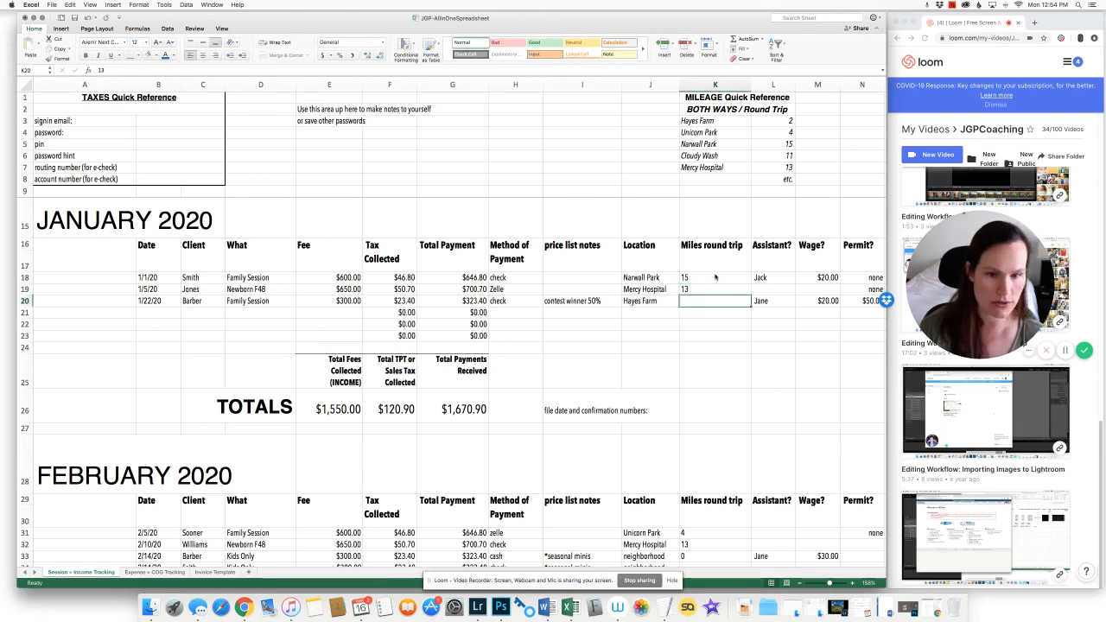
text(2)
key(Return)
key(Return)
key(Return)
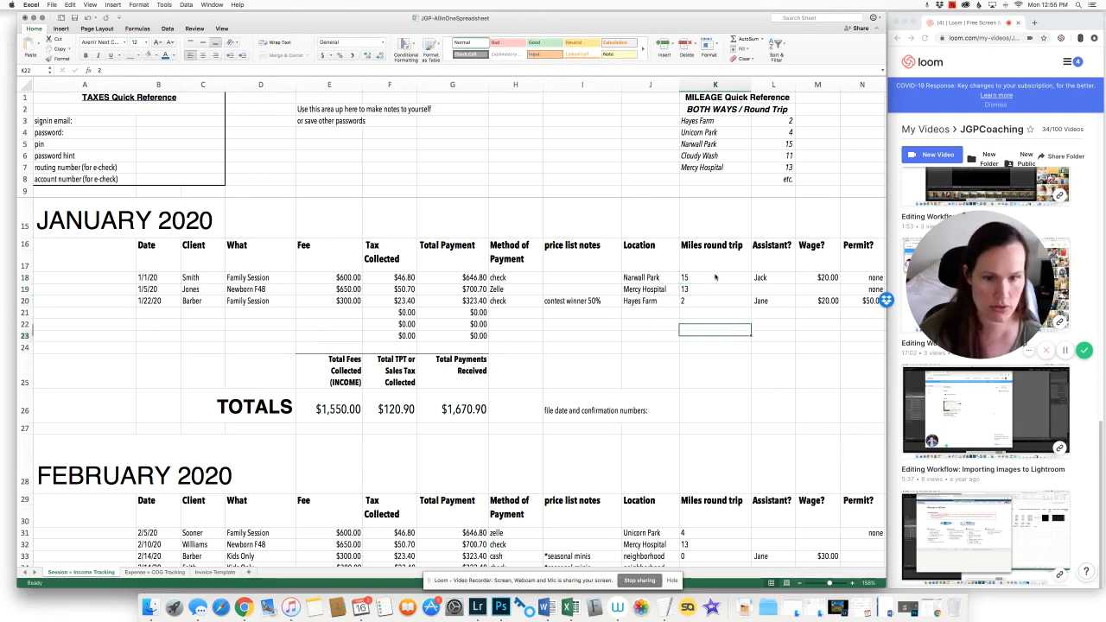
Enter 22 round-trip miles in K44 for the March newborn session at the client's home.
scroll(724, 449, down, 1)
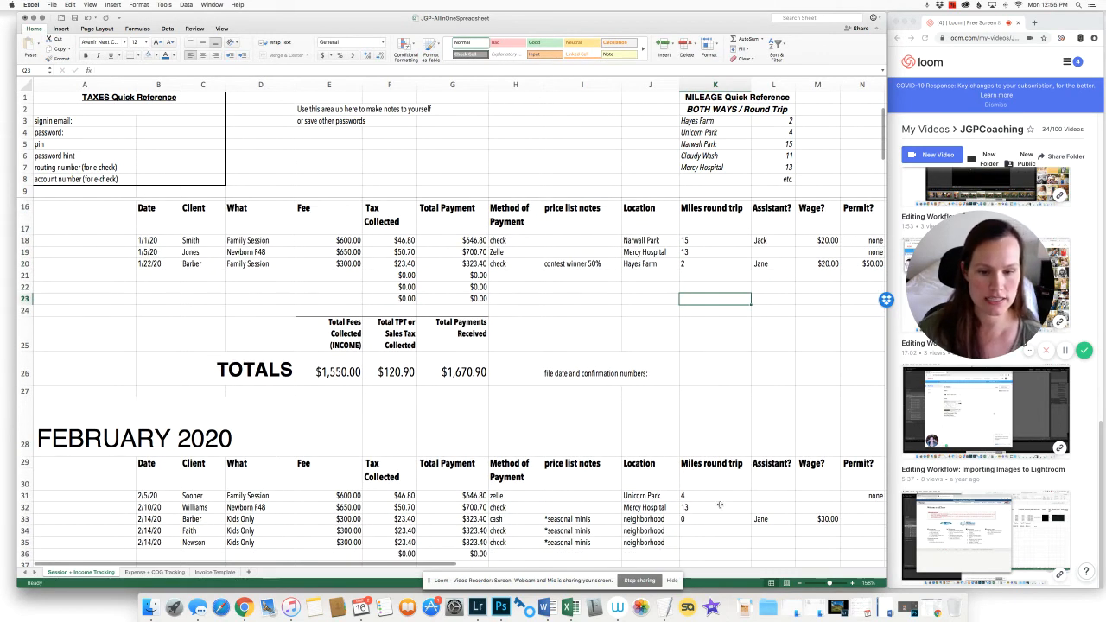
scroll(720, 504, down, 1)
click(704, 468)
scroll(716, 521, down, 2)
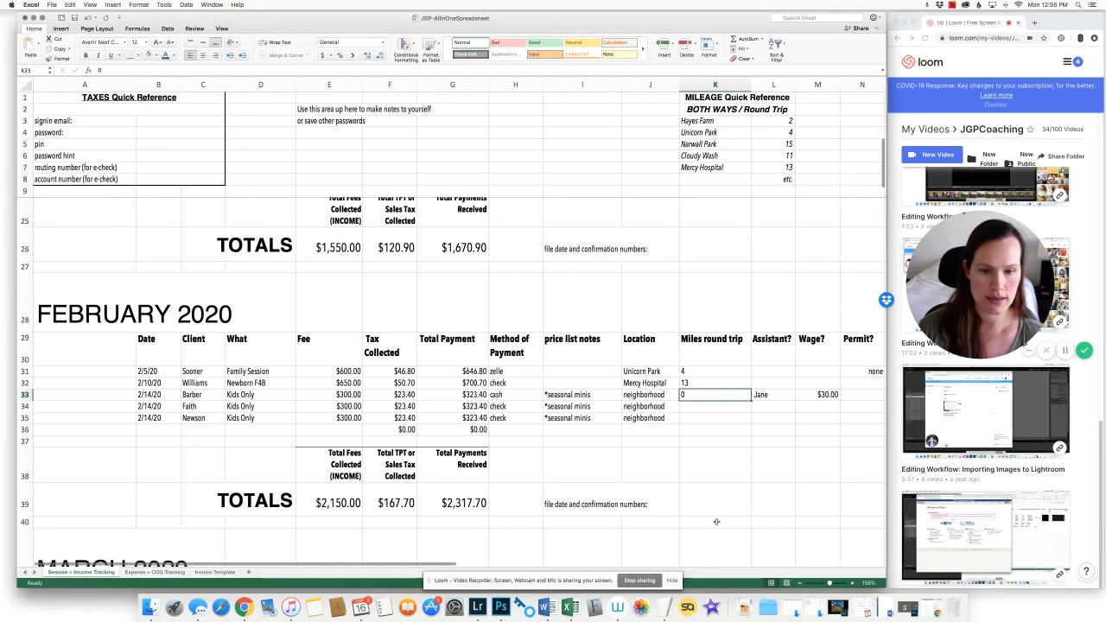
scroll(716, 522, down, 5)
click(700, 446)
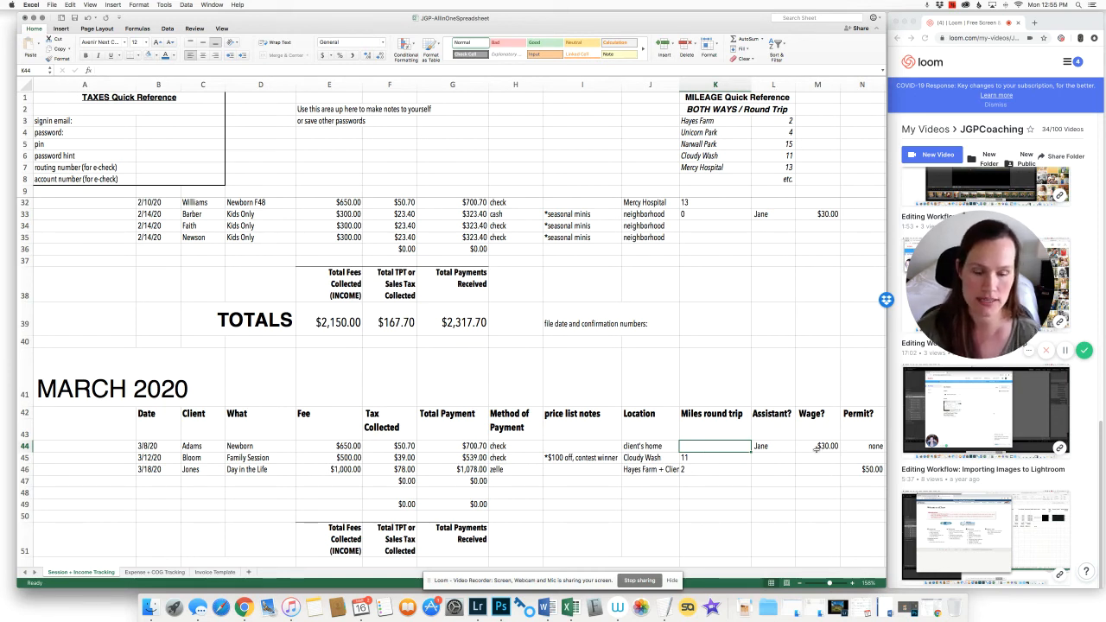
text(22)
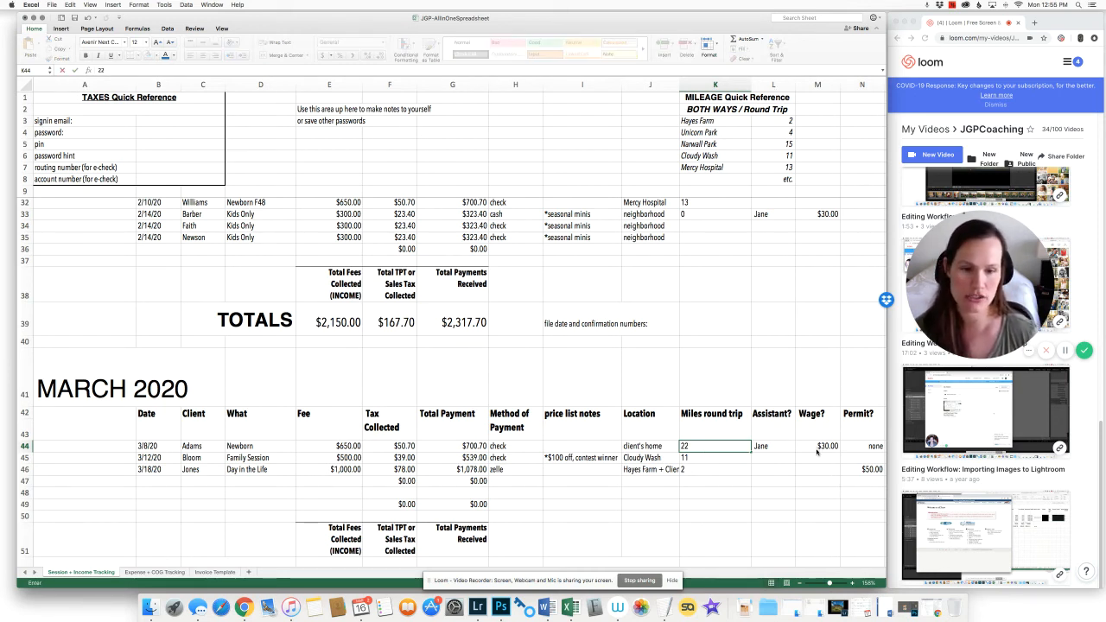
key(Return)
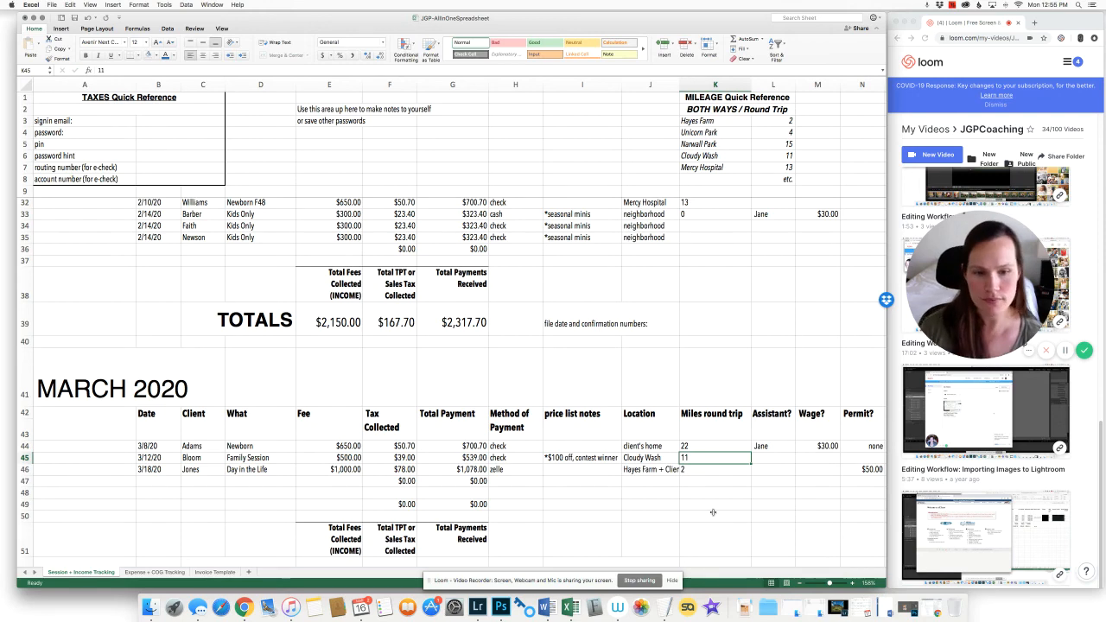
Total the round-trip miles for all three months in K61 with =SUM(K15:K57).
scroll(718, 431, down, 5)
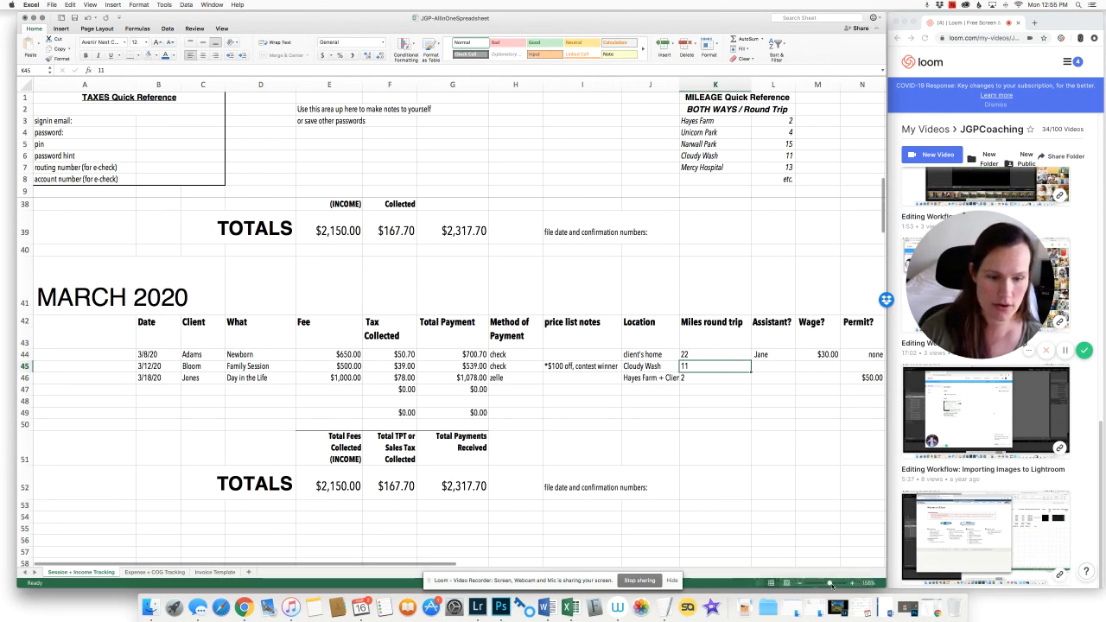
drag(829, 582, 828, 584)
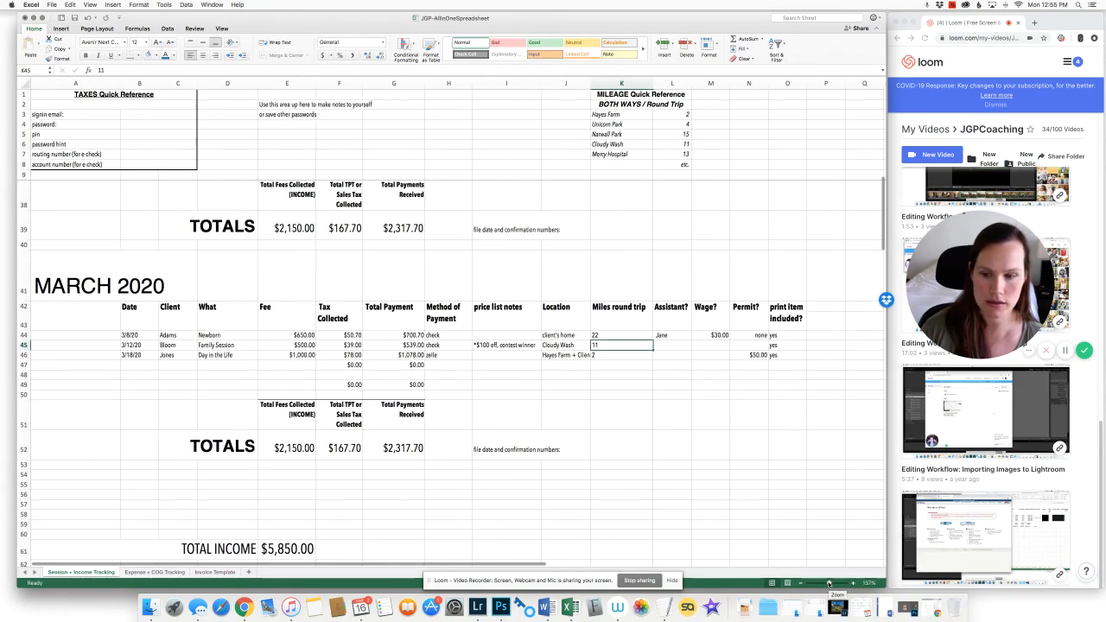
click(552, 475)
click(556, 489)
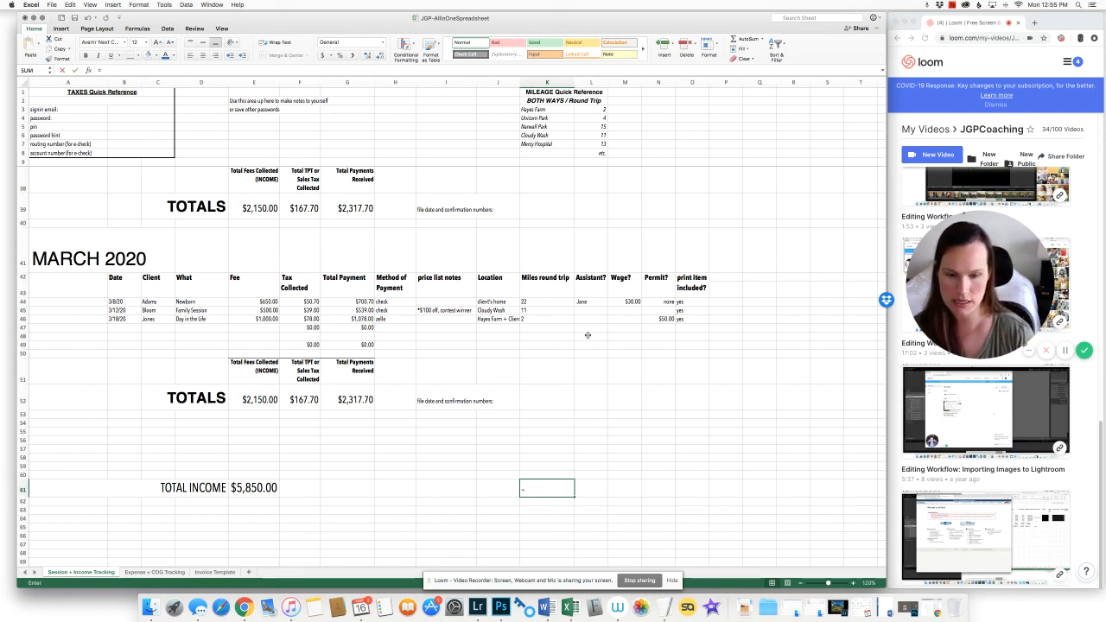
text(=sum()
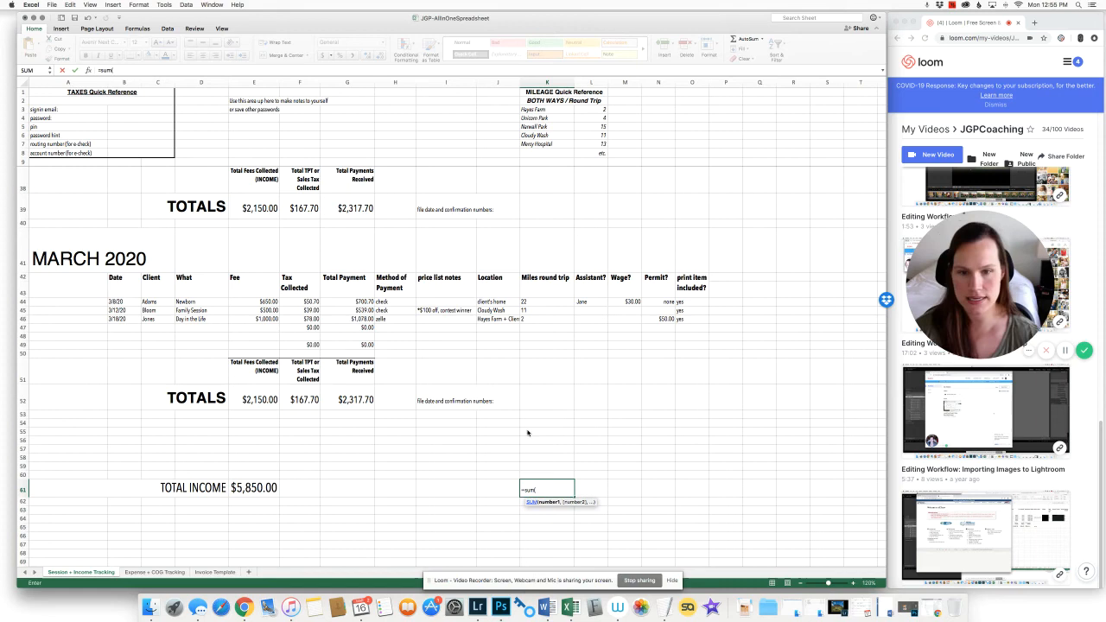
drag(529, 449, 556, 269)
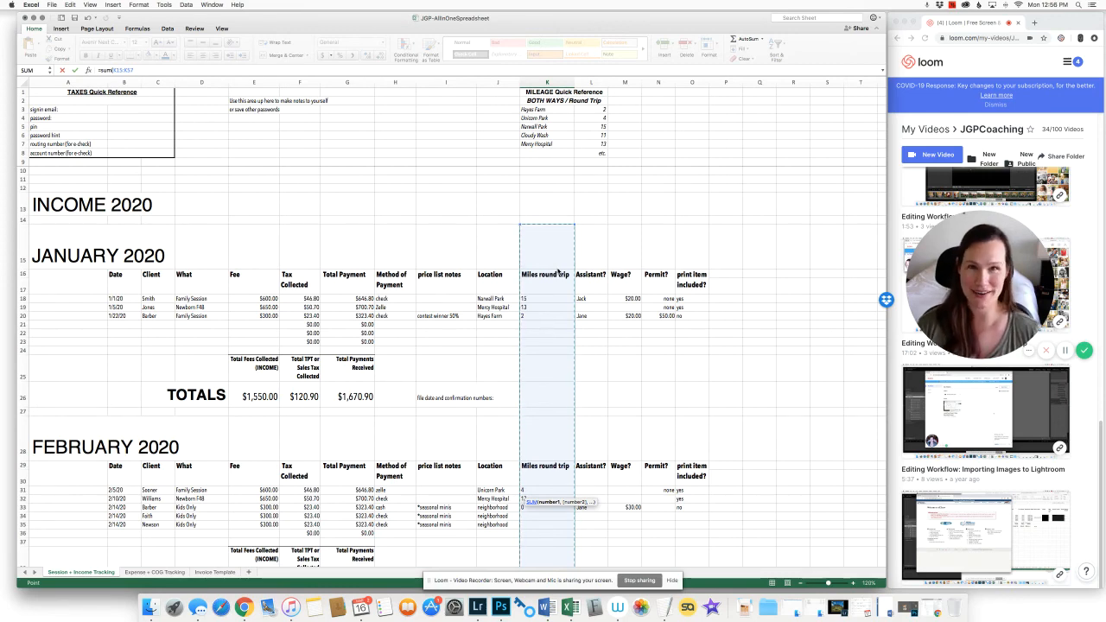
key(Return)
click(549, 550)
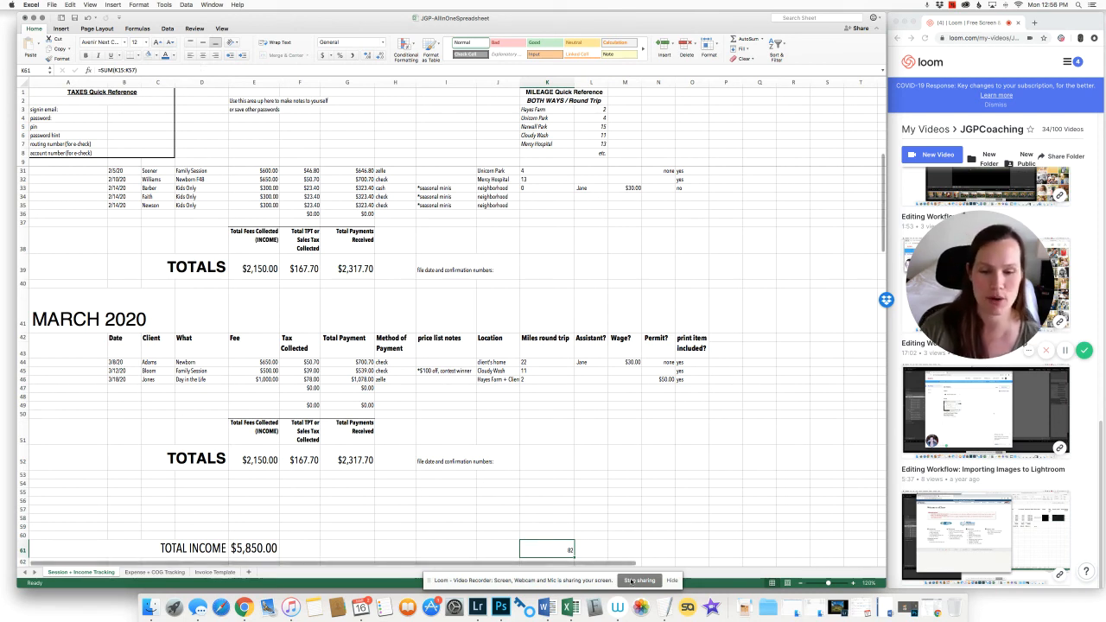
Total the assistant wages for all three months in M61 with =SUM(M15:M52).
click(631, 551)
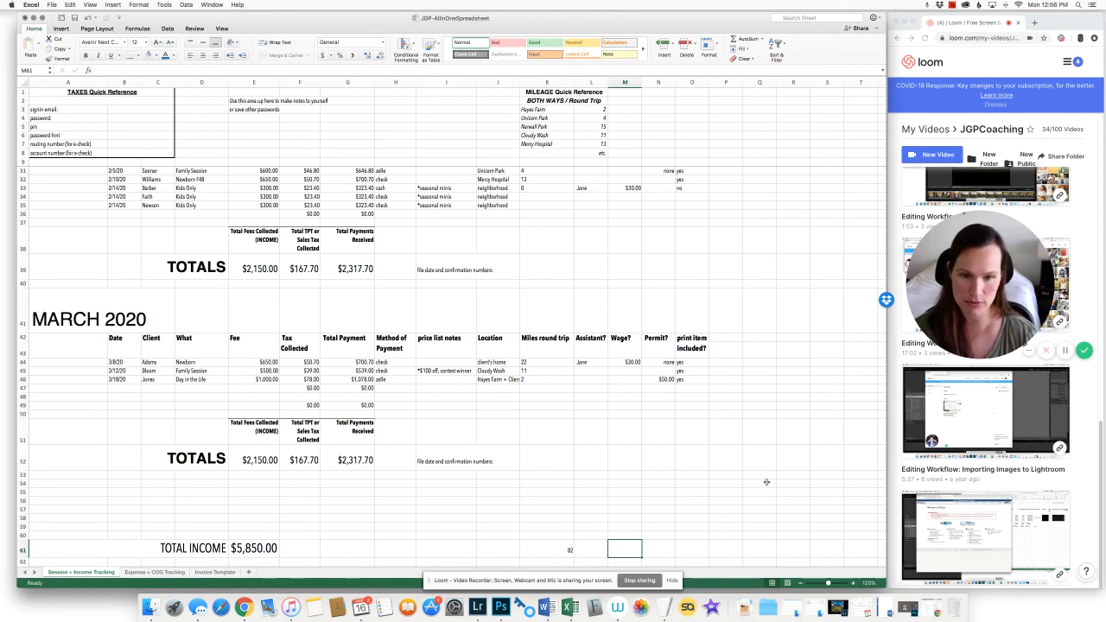
text(=)
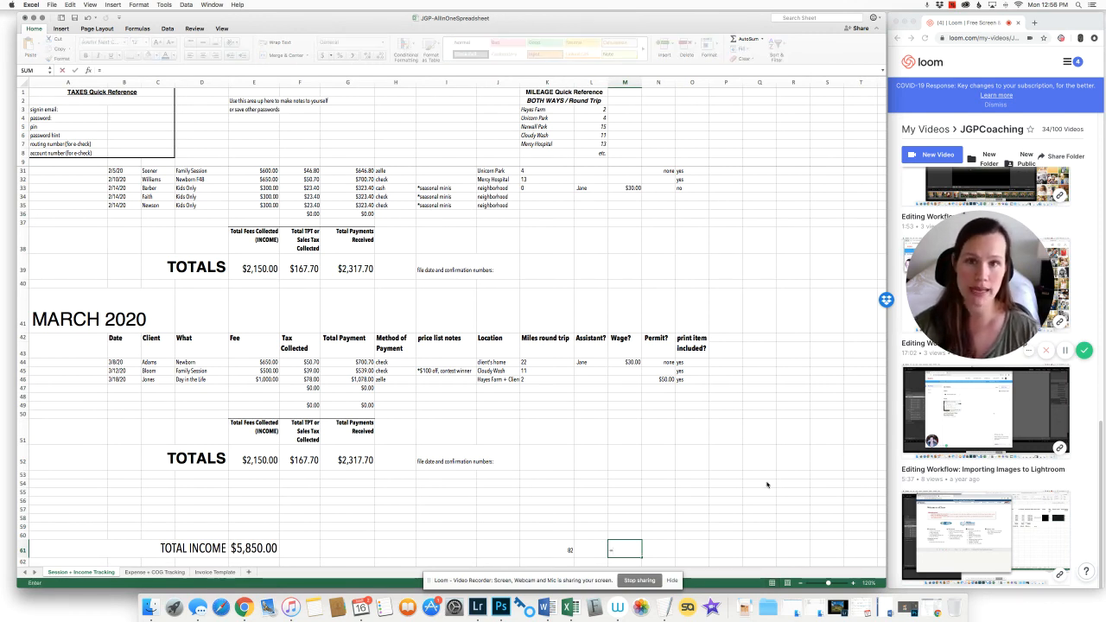
text(s)
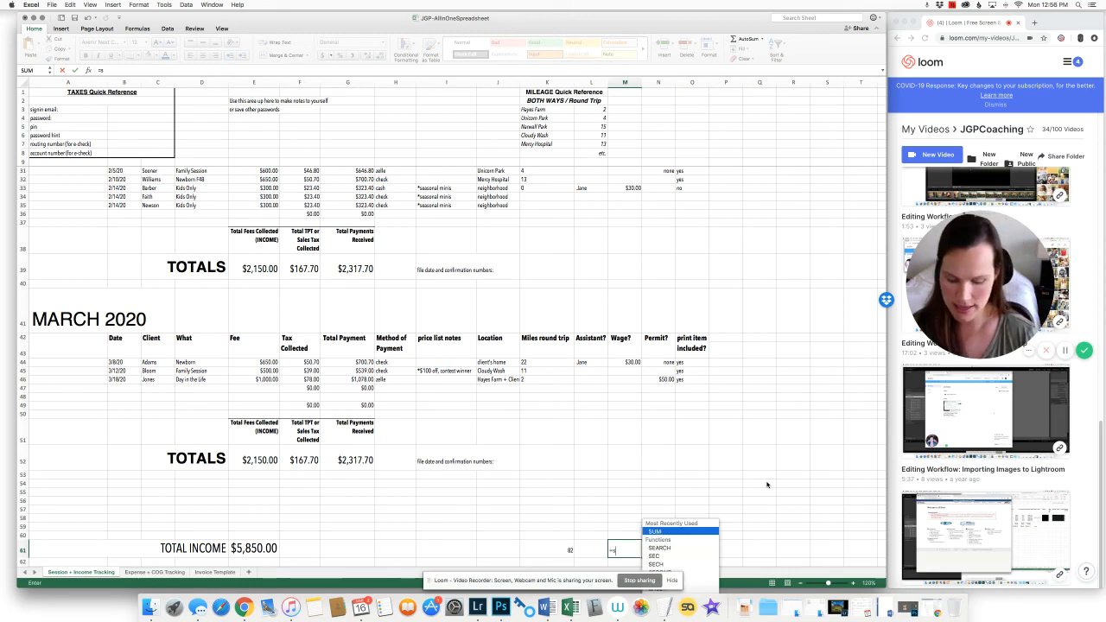
text(um()
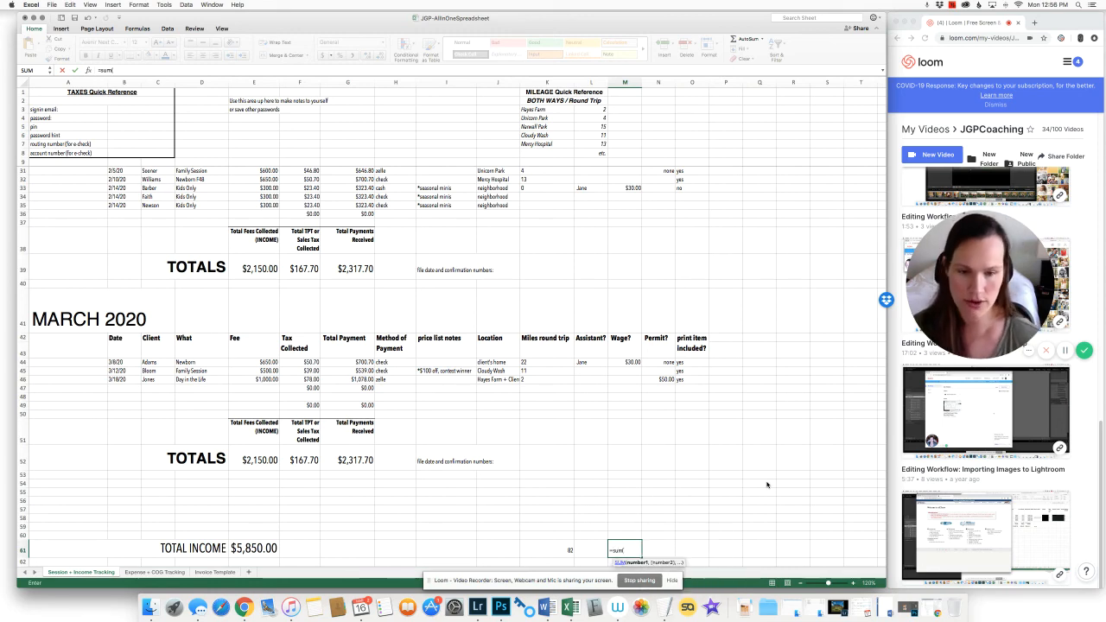
drag(628, 467, 632, 249)
key(Return)
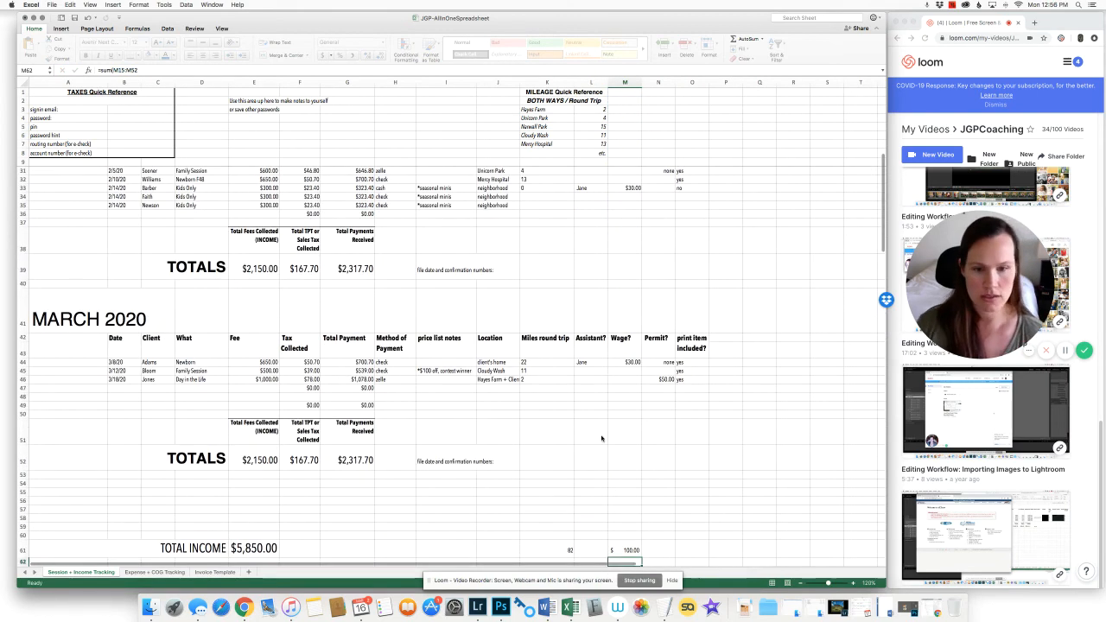
scroll(543, 535, down, 2)
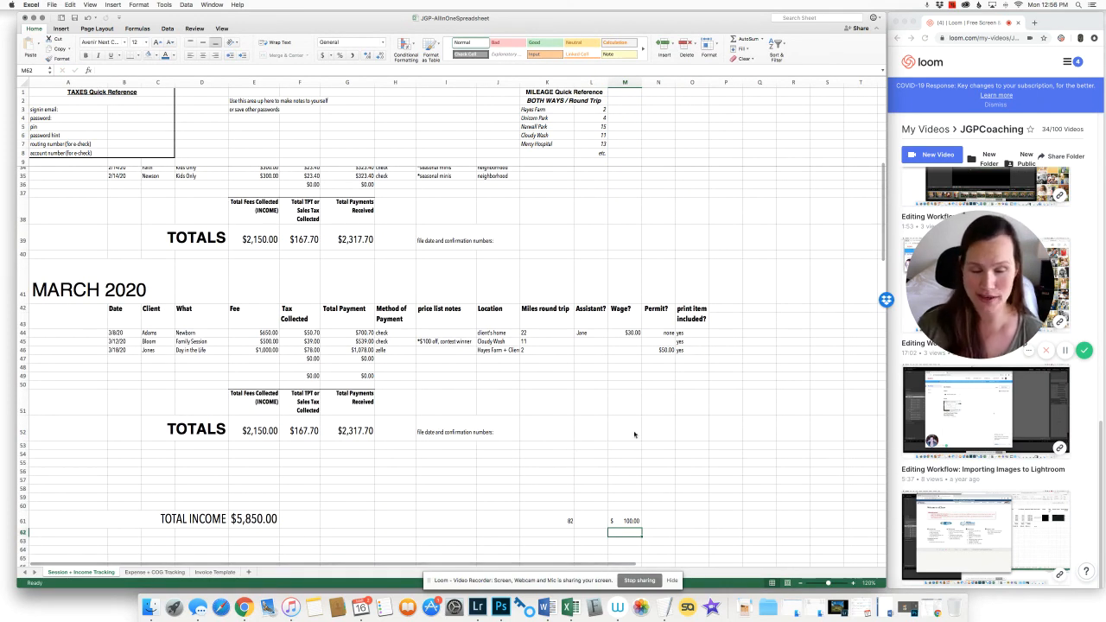
click(630, 521)
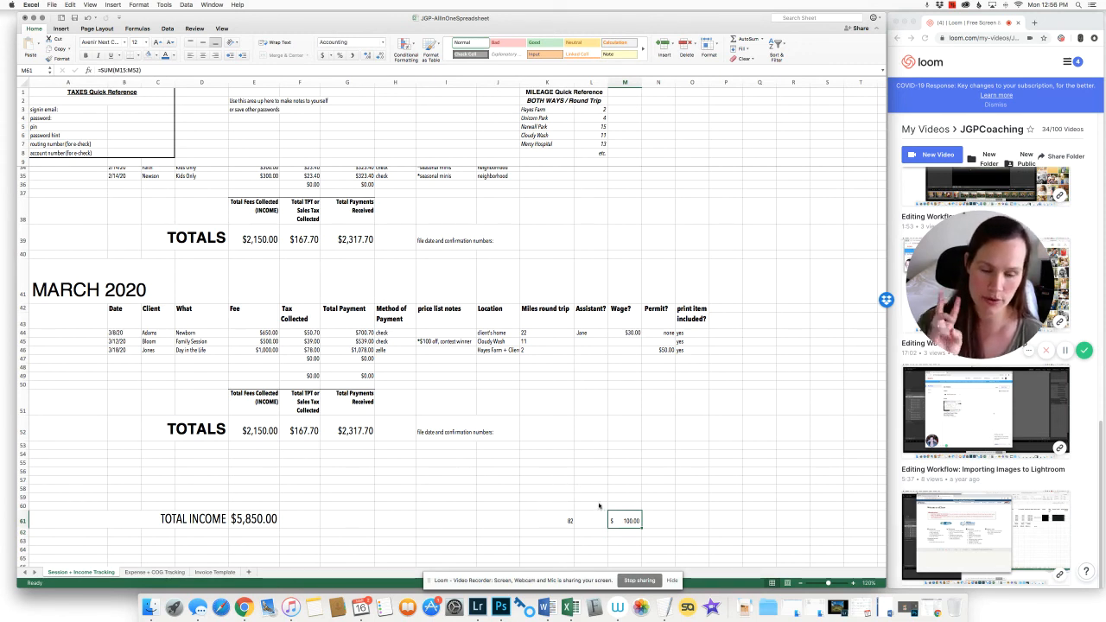
Total the permit costs for January through March in N61 with a SUM formula over column N.
click(668, 525)
text(=)
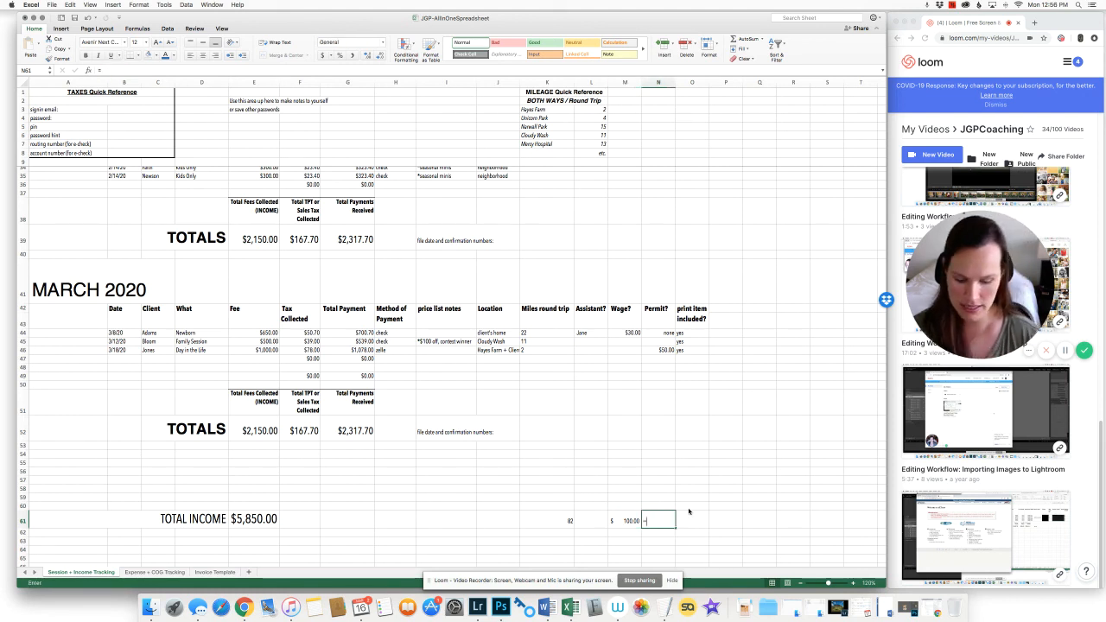
text(sum)
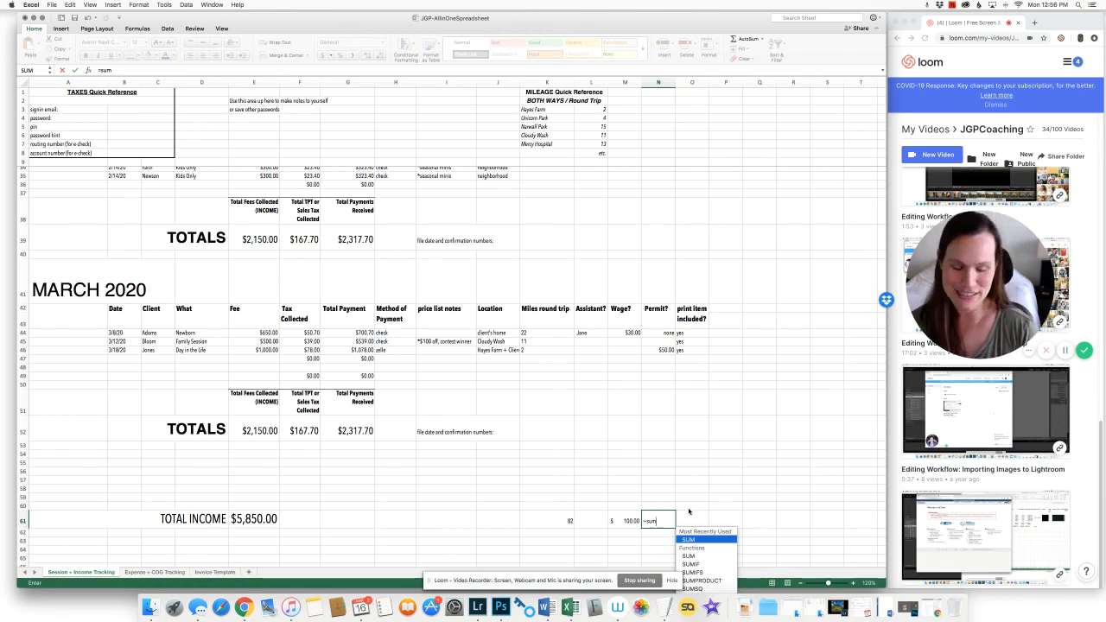
text(()
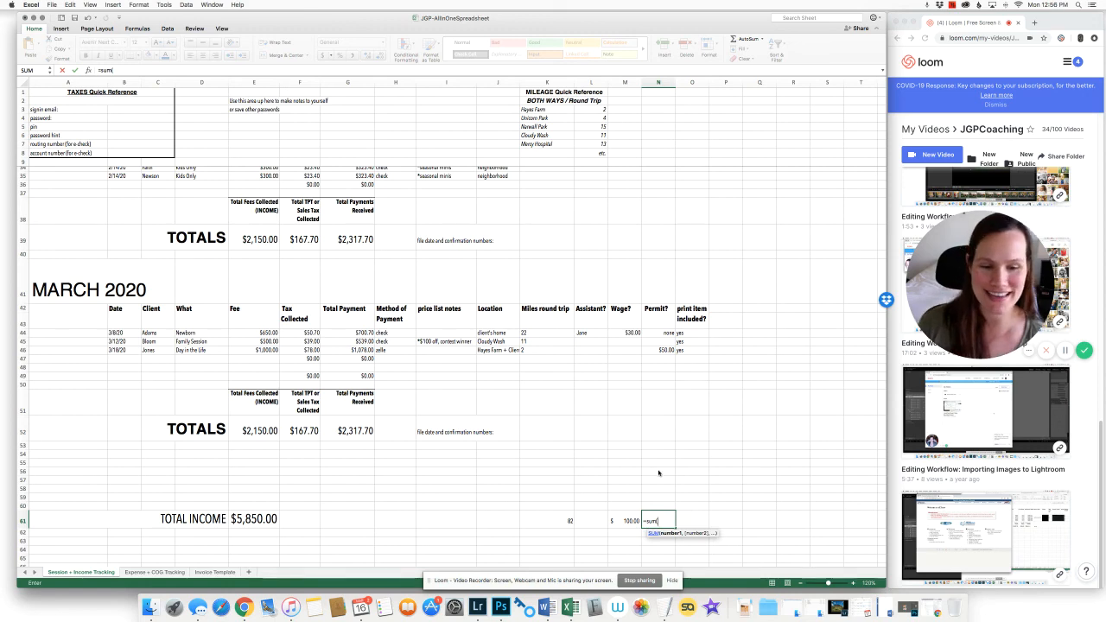
drag(656, 472, 658, 259)
key(Return)
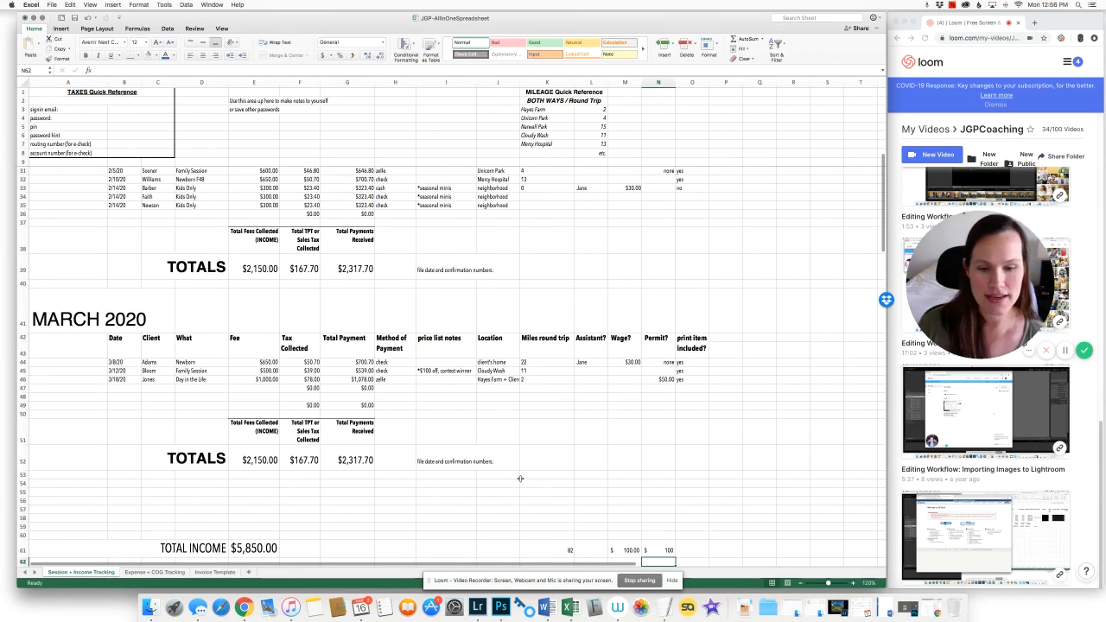
scroll(552, 424, down, 3)
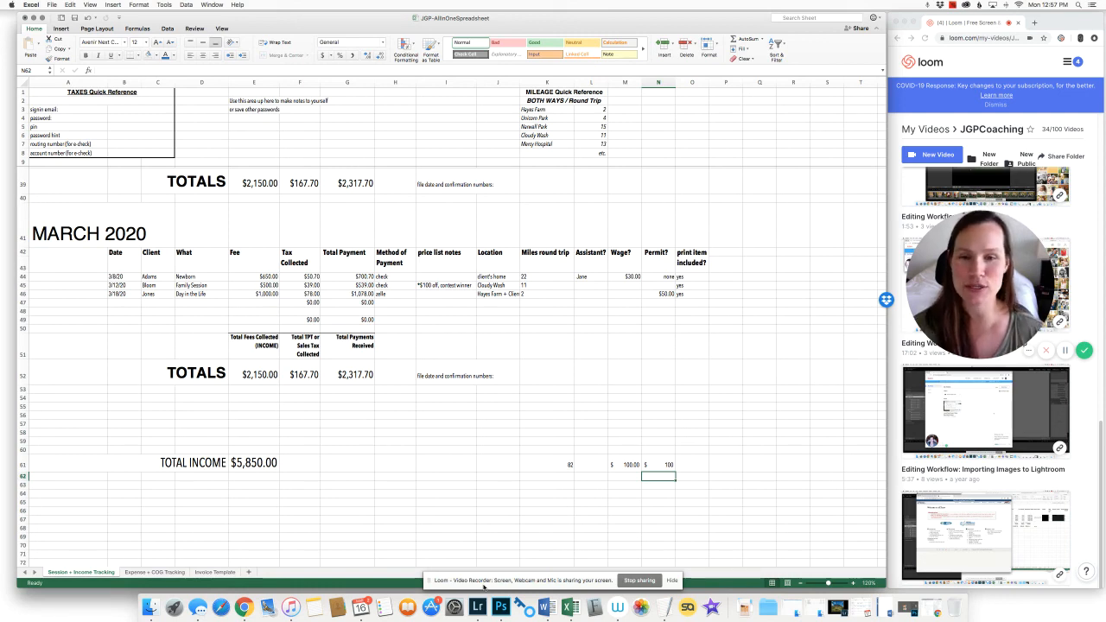
scroll(281, 345, up, 5)
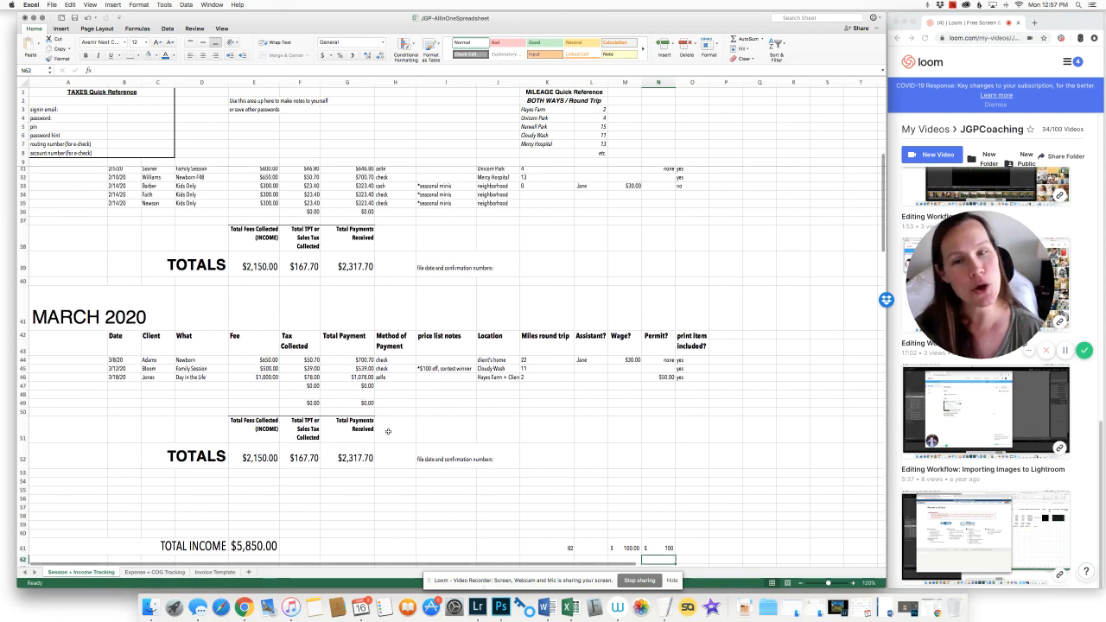
scroll(358, 442, up, 5)
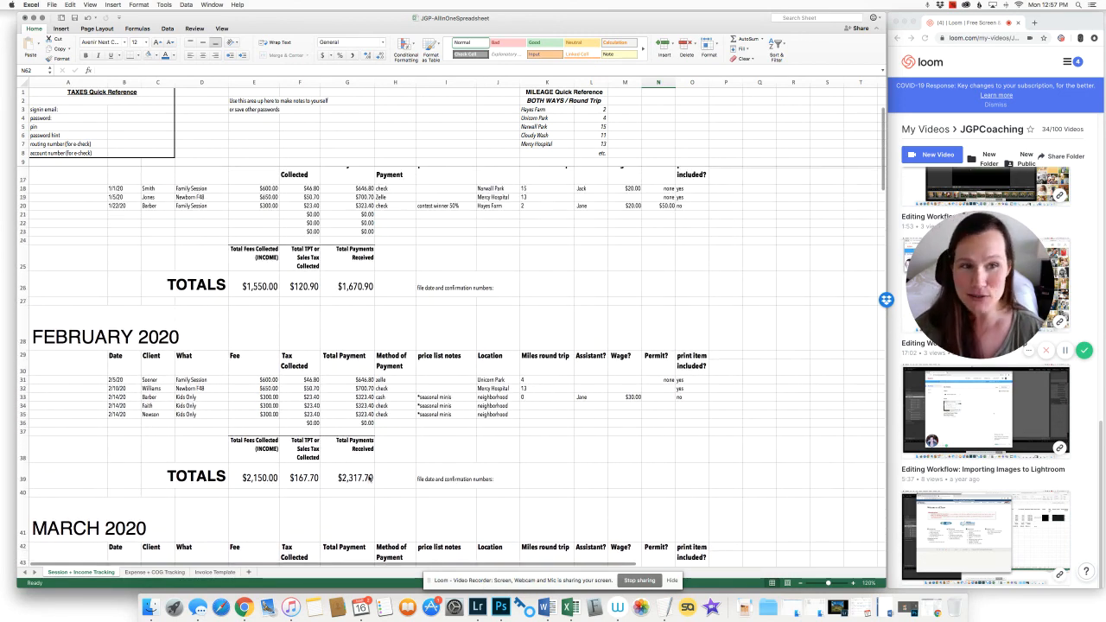
scroll(381, 443, up, 1)
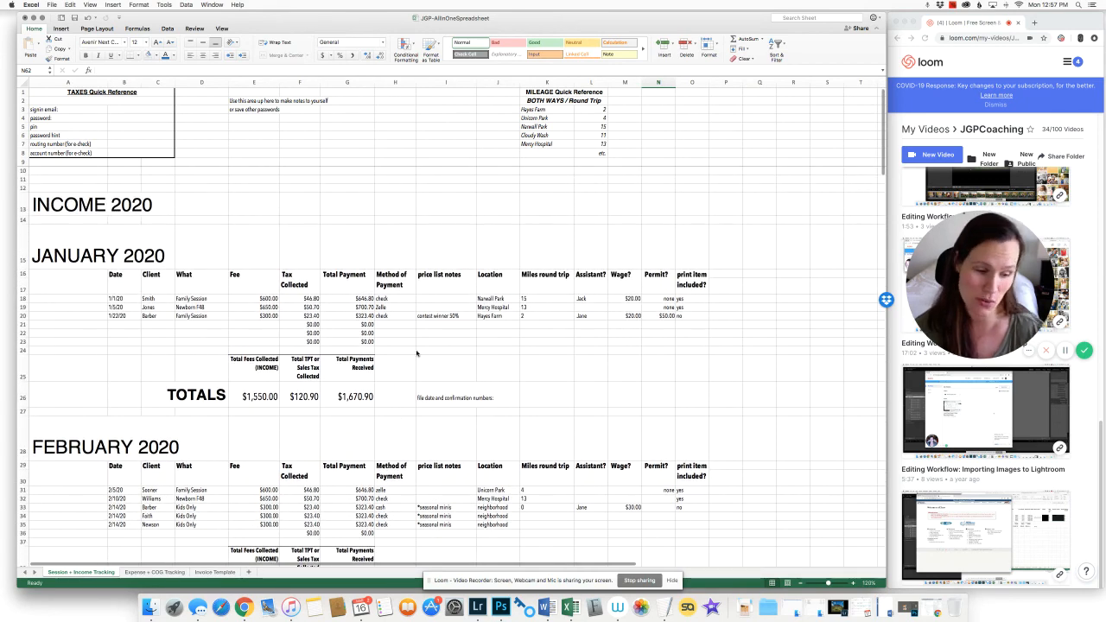